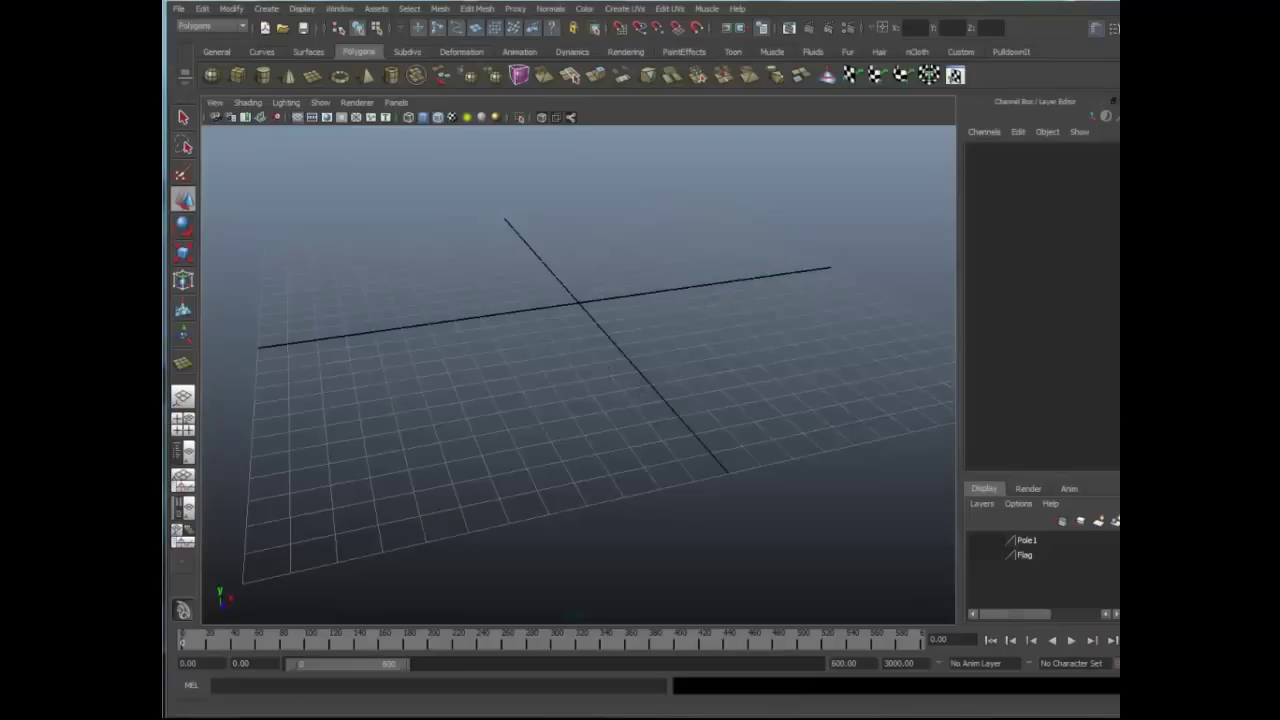
View the rendered pirate flag in the Render View window, and move the window out of the way.
{"action": "left_click_drag", "start_coordinate": [1118, 470], "coordinate": [501, 213]}
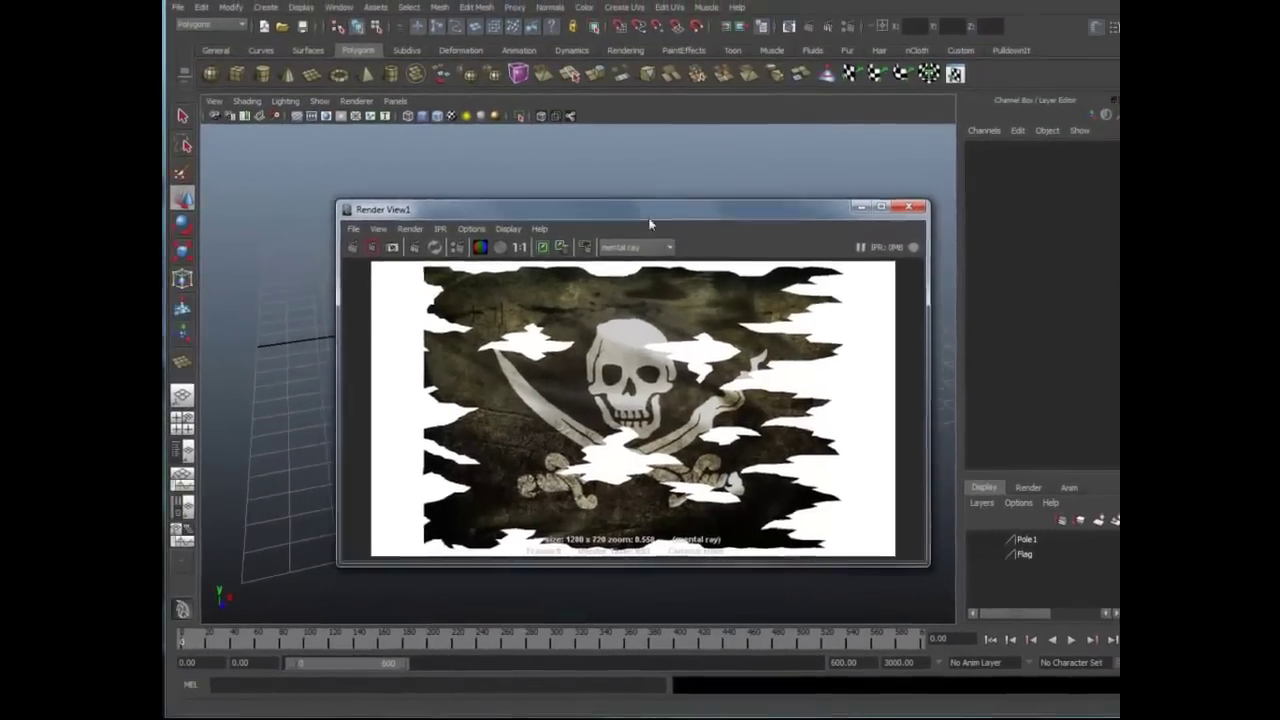
{"action": "left_click_drag", "start_coordinate": [650, 224], "coordinate": [1279, 215]}
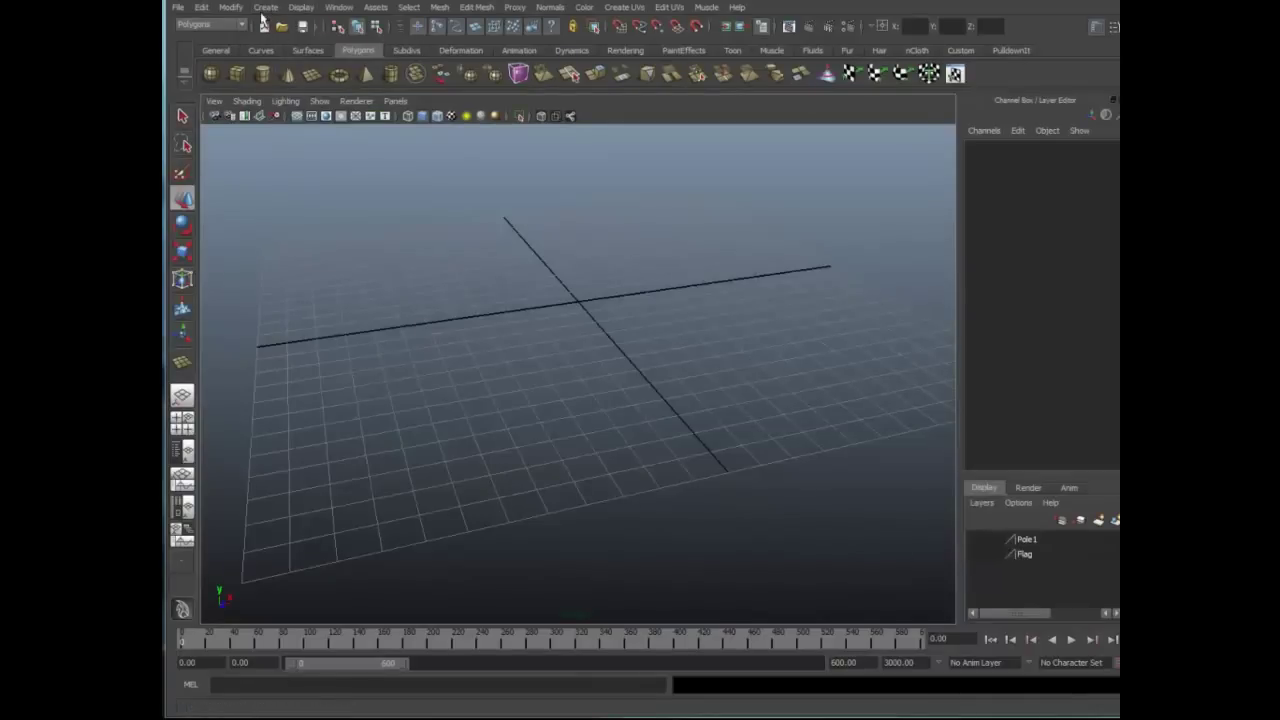
Create a polygon plane about 22 by 17.5 units on the grid.
{"action": "left_click", "coordinate": [267, 8]}
{"action": "mouse_move", "coordinate": [280, 44]}
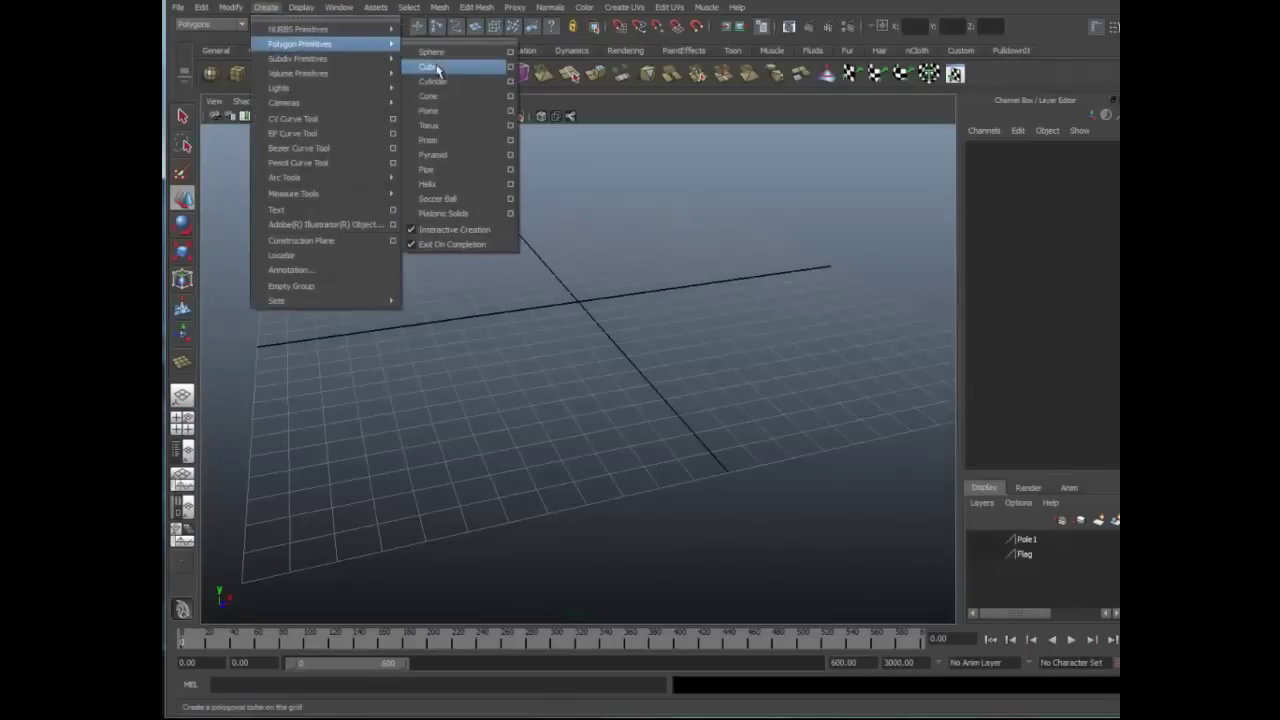
{"action": "left_click", "coordinate": [428, 110]}
{"action": "left_click_drag", "start_coordinate": [279, 261], "coordinate": [946, 352]}
Set the plane's width to 20, its height to 15, and both its width and height subdivisions to 20.
{"action": "left_click", "coordinate": [1005, 313]}
{"action": "double_click", "coordinate": [1106, 323]}
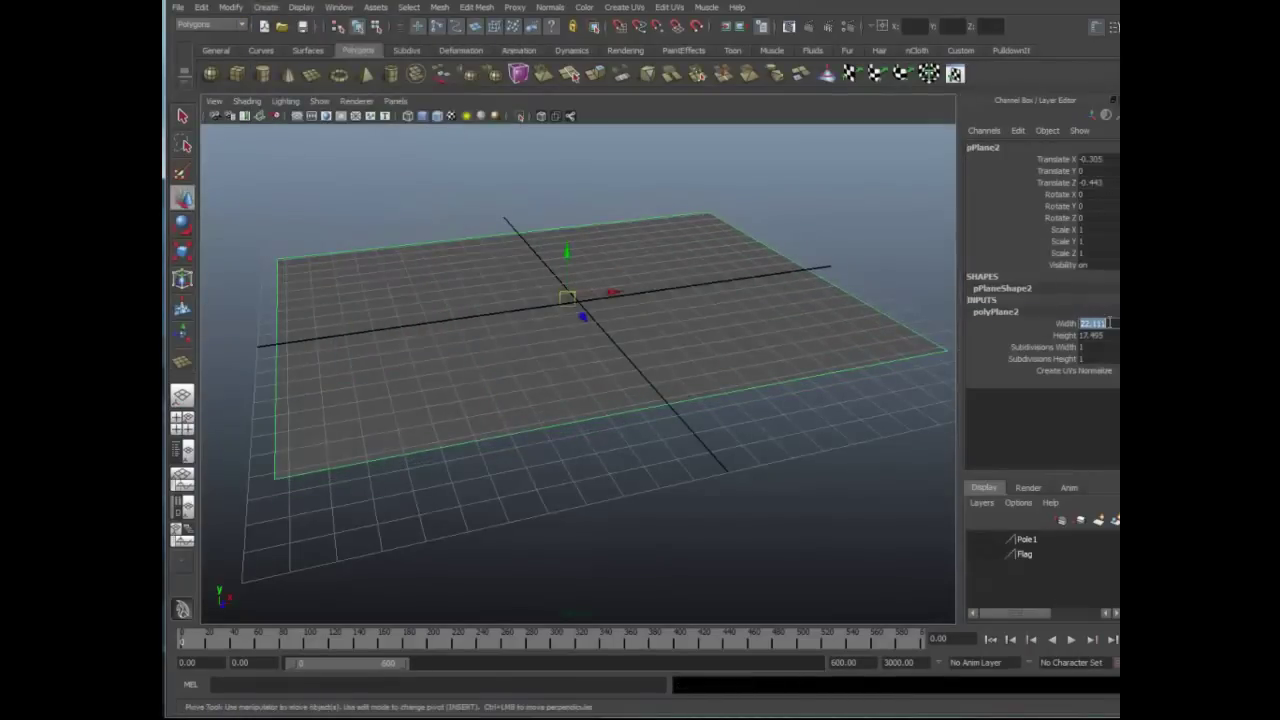
{"action": "left_click", "coordinate": [1110, 337]}
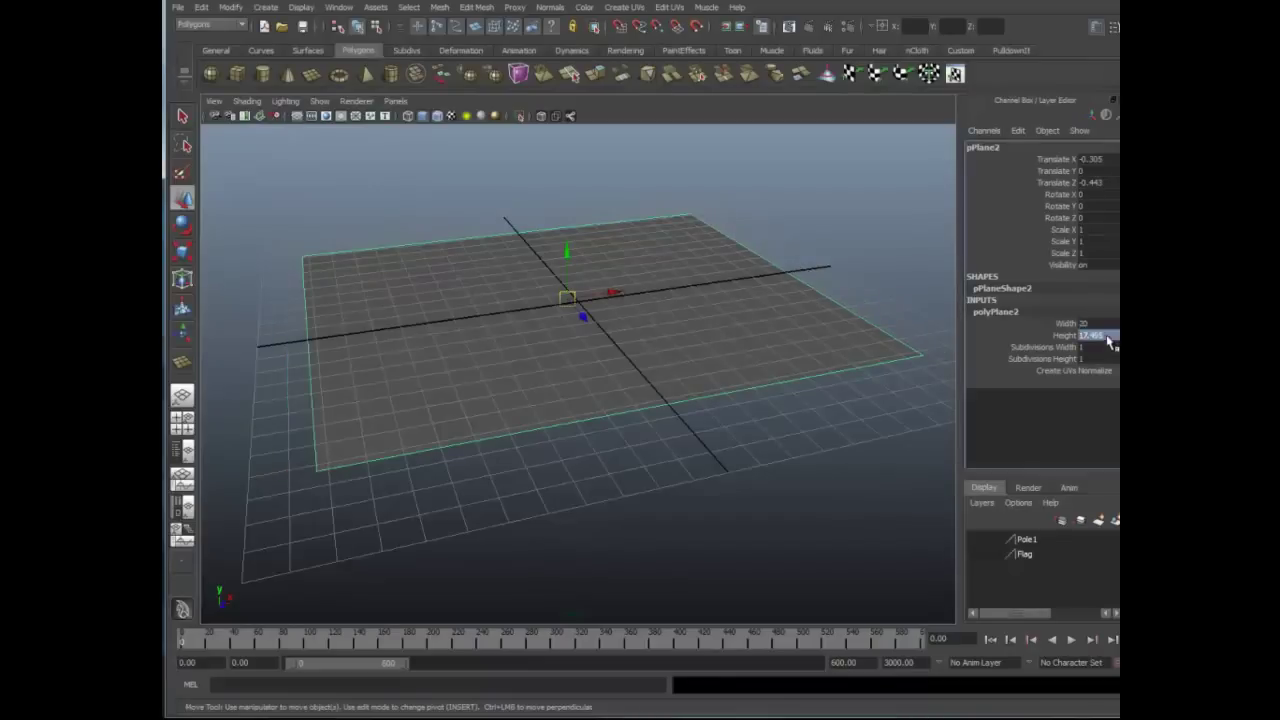
{"action": "type", "text": "15"}
{"action": "key", "text": "Return"}
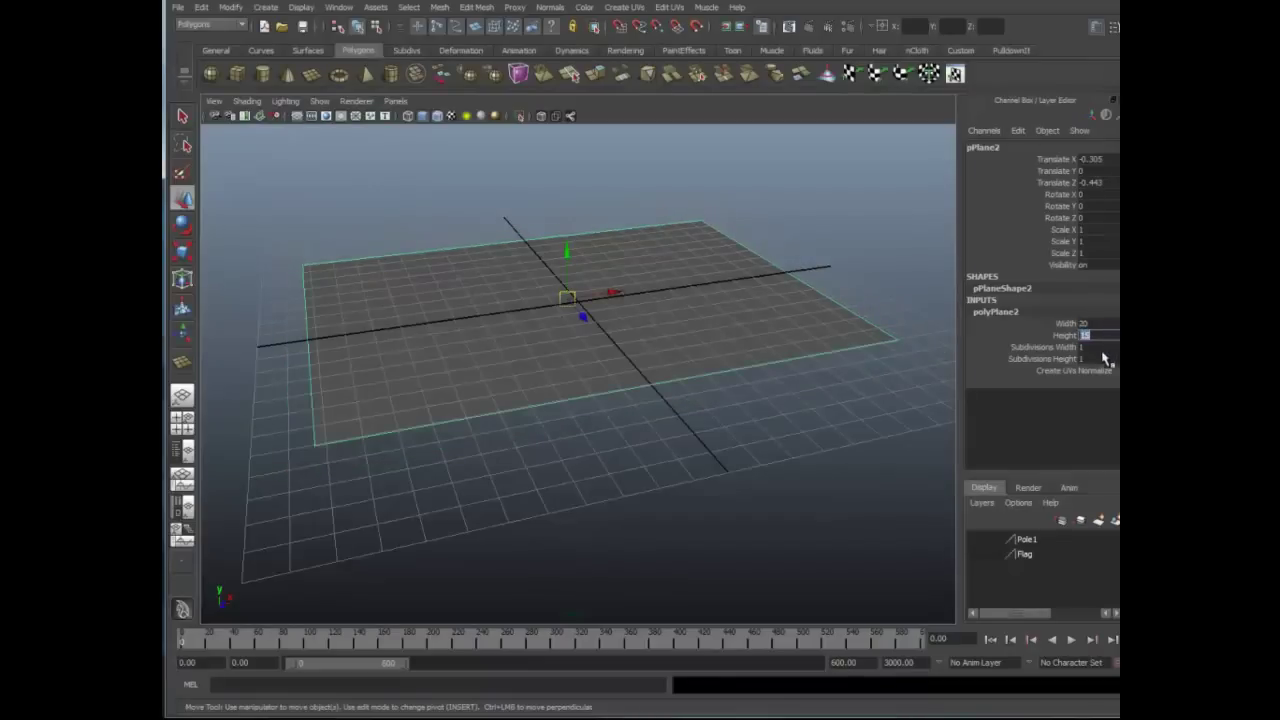
{"action": "left_click_drag", "start_coordinate": [1090, 347], "coordinate": [1090, 358]}
{"action": "type", "text": "20"}
{"action": "key", "text": "Return"}
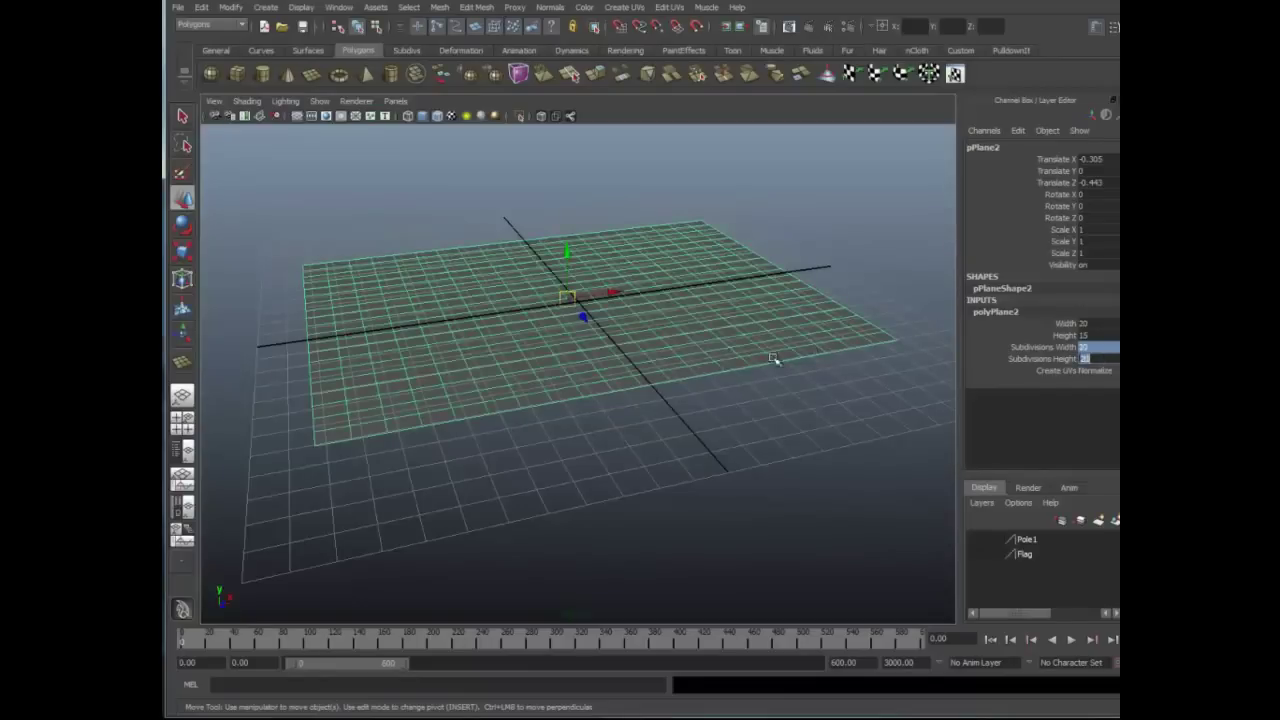
Lasso and delete groups of faces along the upper half of the plane's right edge to make ragged notches.
{"action": "left_click_drag", "start_coordinate": [616, 345], "coordinate": [654, 423], "text": "alt"}
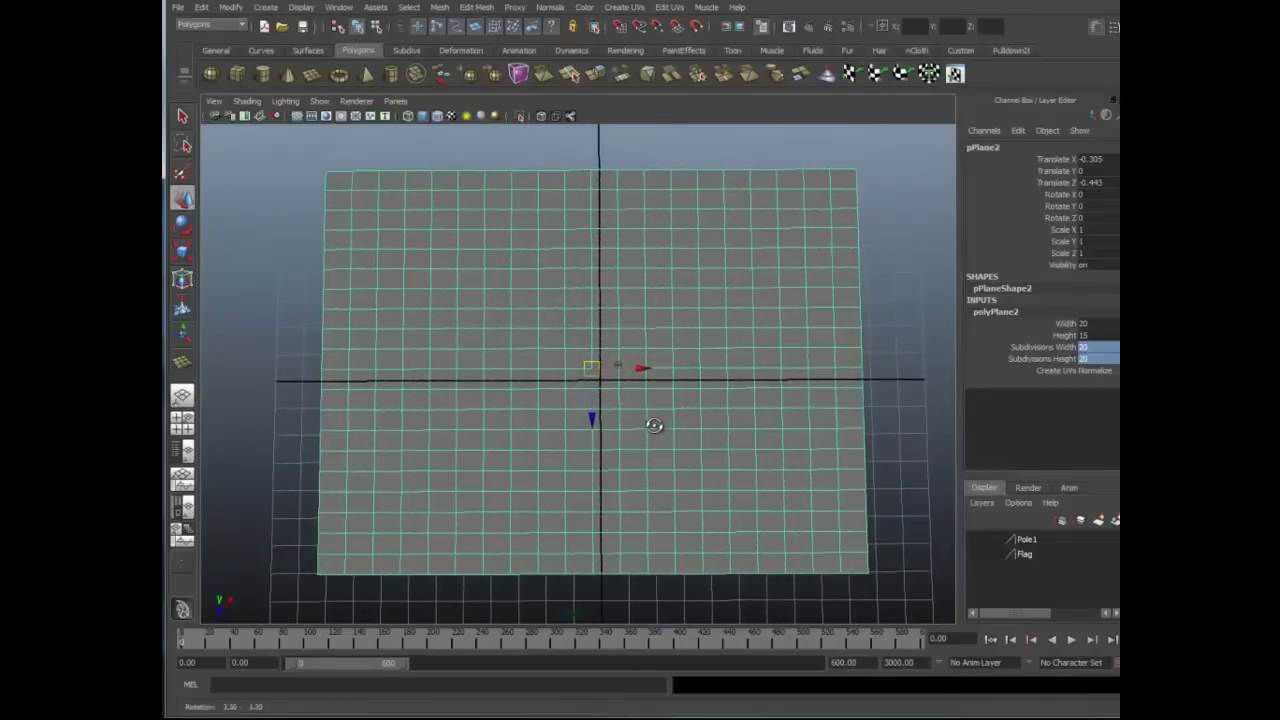
{"action": "right_click", "coordinate": [659, 302]}
{"action": "left_click", "coordinate": [661, 336]}
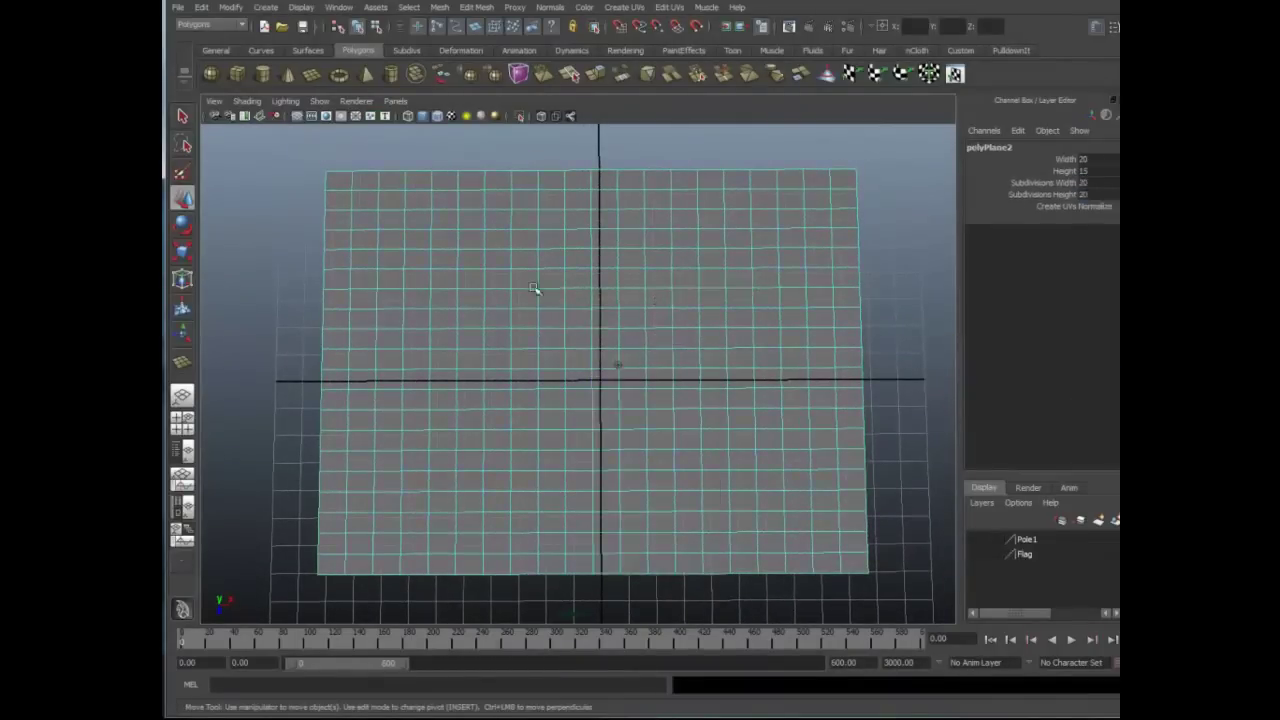
{"action": "left_click", "coordinate": [184, 147]}
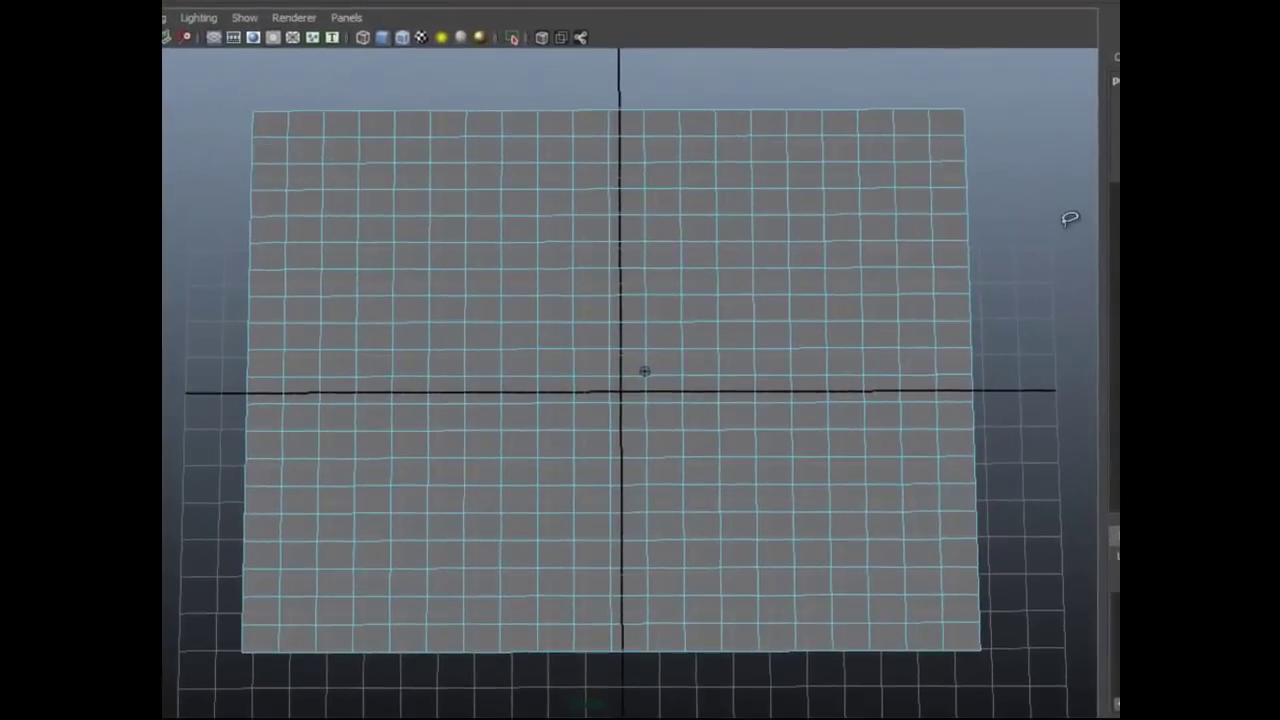
{"action": "mouse_move", "coordinate": [1026, 167]}
{"action": "left_mouse_down"}
{"action": "mouse_move", "coordinate": [980, 237]}
{"action": "mouse_move", "coordinate": [992, 278]}
{"action": "mouse_move", "coordinate": [873, 316]}
{"action": "mouse_move", "coordinate": [1046, 350]}
{"action": "left_mouse_up"}
{"action": "key", "text": "Delete"}
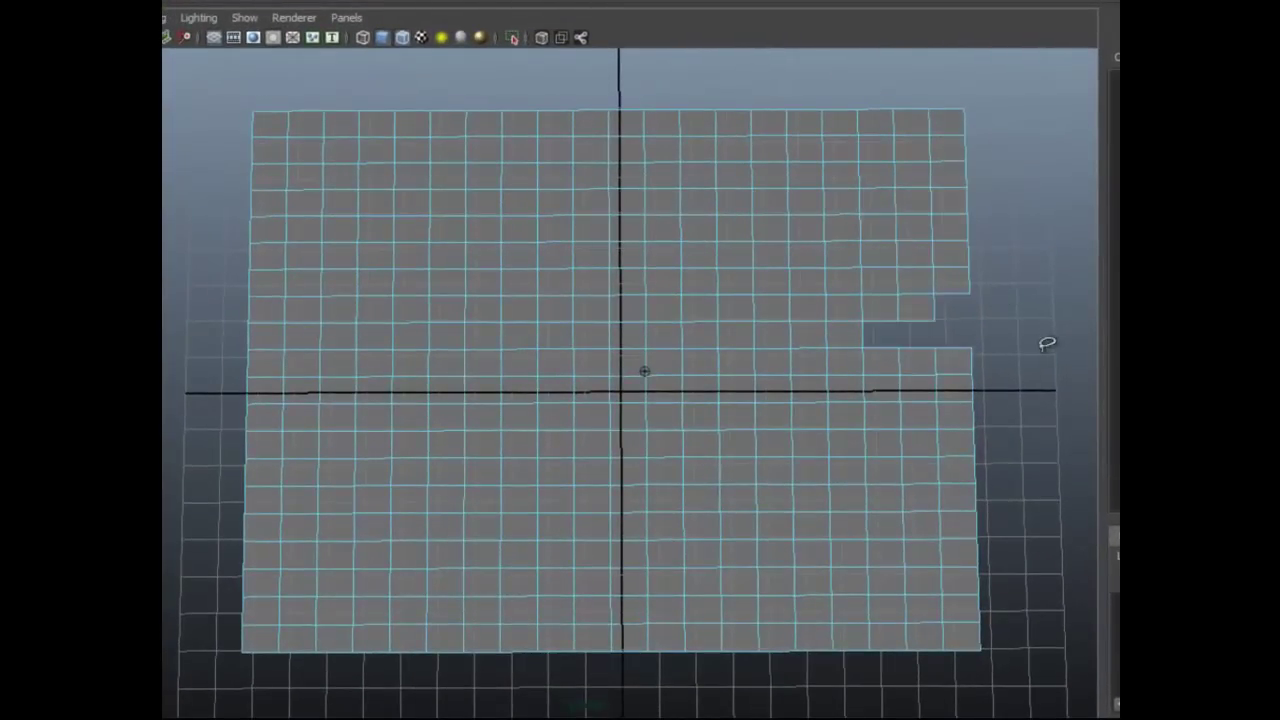
{"action": "left_click_drag", "start_coordinate": [890, 213], "coordinate": [1010, 238]}
{"action": "key", "text": "Delete"}
Lasso and delete faces to make two notches in the plane's top edge, near the right corner and middle.
{"action": "mouse_move", "coordinate": [937, 92]}
{"action": "left_mouse_down"}
{"action": "mouse_move", "coordinate": [800, 96]}
{"action": "mouse_move", "coordinate": [801, 71]}
{"action": "left_mouse_up"}
{"action": "key", "text": "Delete"}
{"action": "left_click_drag", "start_coordinate": [705, 90], "coordinate": [523, 57]}
{"action": "key", "text": "Delete"}
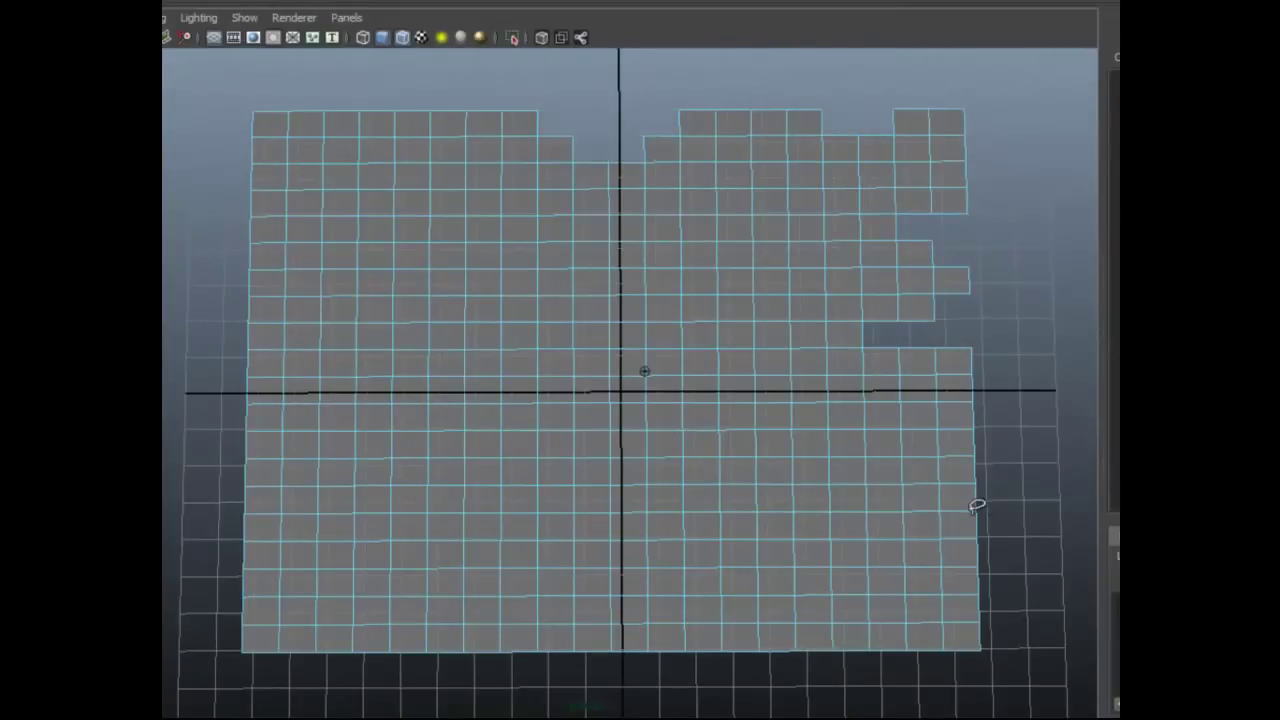
Delete faces to tear notches in the plane's lower right and bottom edges, plus holes right of centre and in the lower left half.
{"action": "left_click_drag", "start_coordinate": [977, 506], "coordinate": [995, 543]}
{"action": "key", "text": "Delete"}
{"action": "left_click_drag", "start_coordinate": [643, 414], "coordinate": [677, 423]}
{"action": "key", "text": "Delete"}
{"action": "mouse_move", "coordinate": [545, 534]}
{"action": "left_mouse_down"}
{"action": "mouse_move", "coordinate": [449, 583]}
{"action": "mouse_move", "coordinate": [550, 676]}
{"action": "left_mouse_up"}
{"action": "key", "text": "Delete"}
{"action": "mouse_move", "coordinate": [805, 649]}
{"action": "left_mouse_down"}
{"action": "mouse_move", "coordinate": [743, 599]}
{"action": "mouse_move", "coordinate": [692, 655]}
{"action": "left_mouse_up"}
{"action": "key", "text": "Delete"}
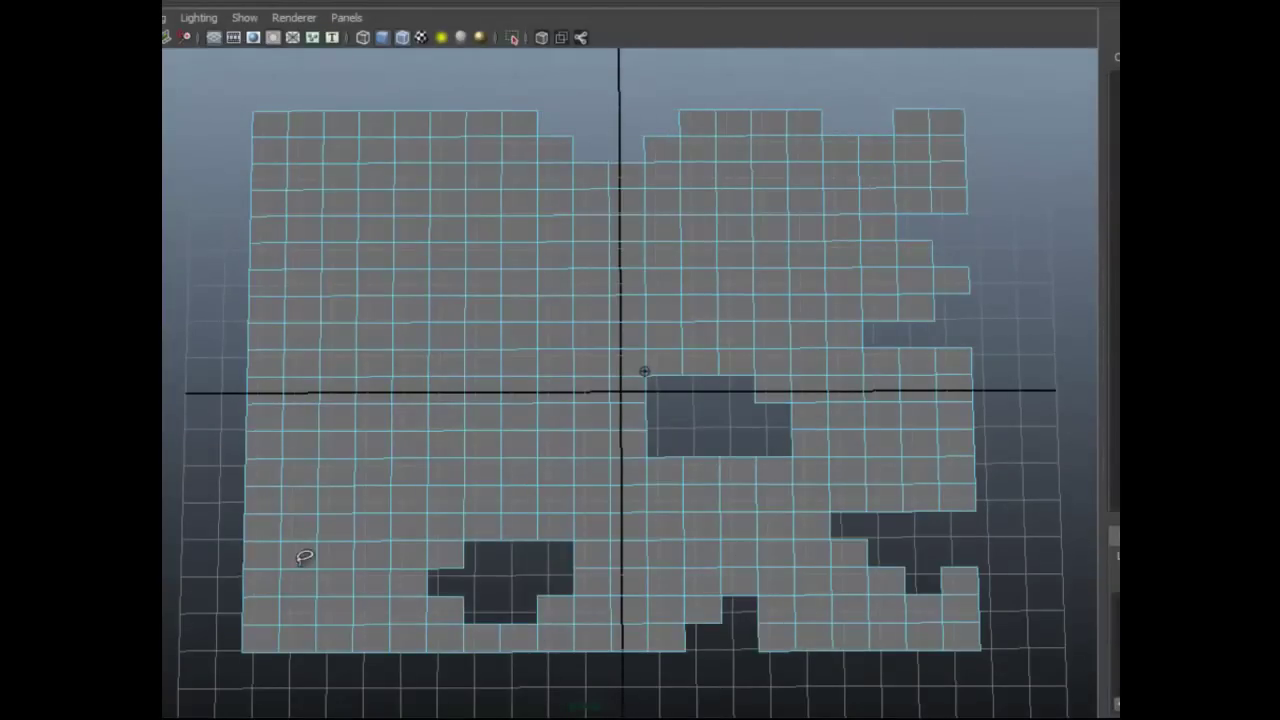
Delete faces to open holes near the plane's left edge, in its upper left area and just right of its upper centre.
{"action": "key", "text": "Delete"}
{"action": "mouse_move", "coordinate": [362, 487]}
{"action": "left_mouse_down"}
{"action": "mouse_move", "coordinate": [449, 229]}
{"action": "mouse_move", "coordinate": [486, 263]}
{"action": "left_mouse_up"}
{"action": "key", "text": "Delete"}
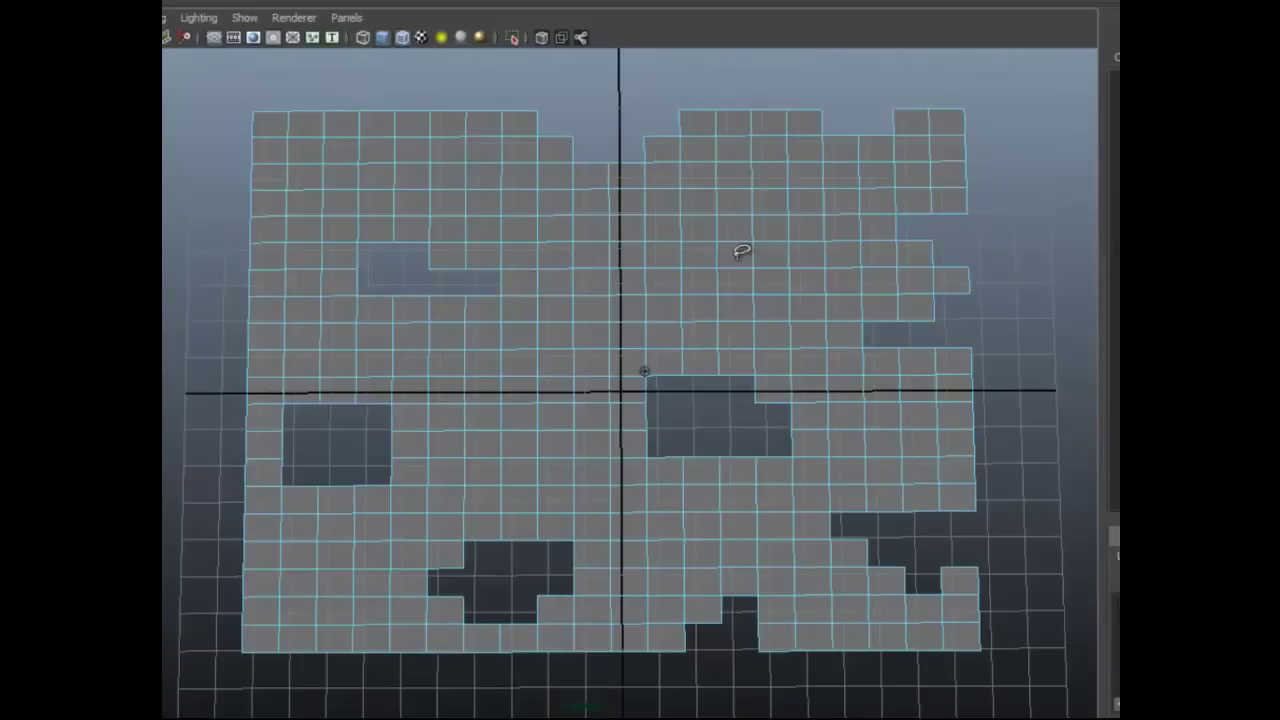
{"action": "left_click_drag", "start_coordinate": [740, 251], "coordinate": [742, 272]}
{"action": "key", "text": "Delete"}
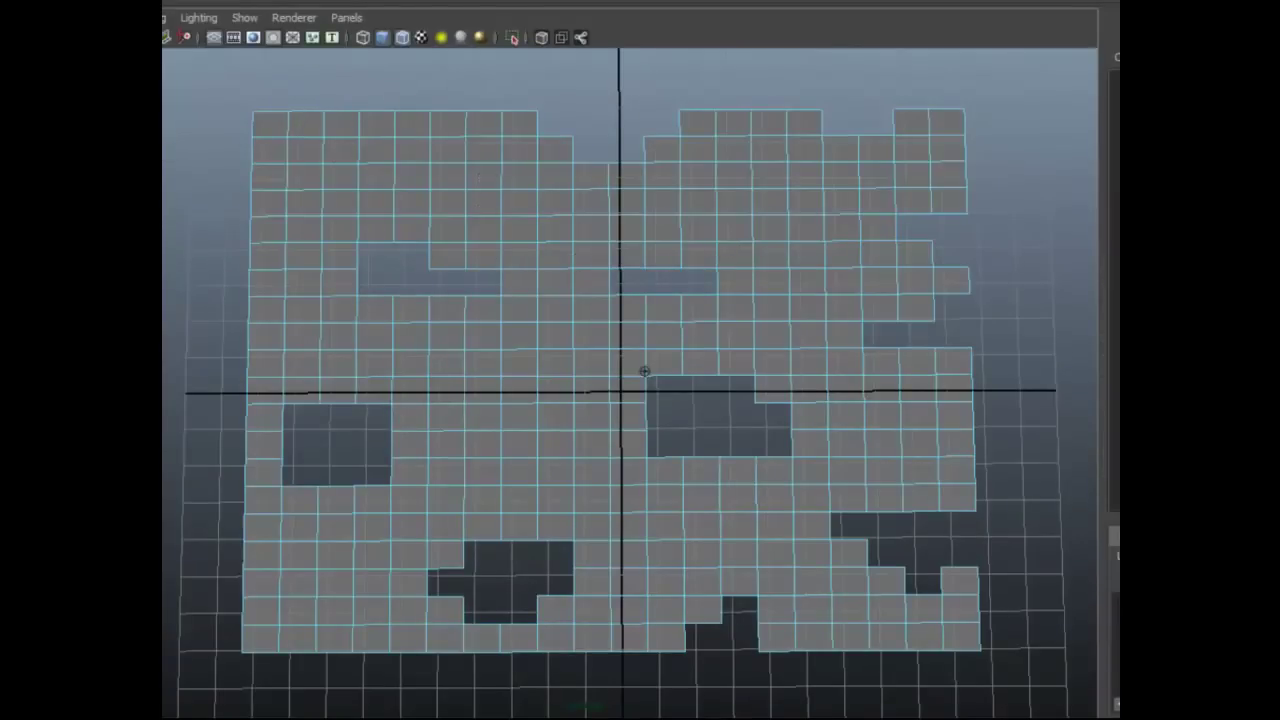
Switch to vertex editing and move vertices at the upper right tear inward to soften the blocky outline.
{"action": "right_click_drag", "start_coordinate": [945, 128], "coordinate": [903, 132]}
{"action": "left_click", "coordinate": [957, 111]}
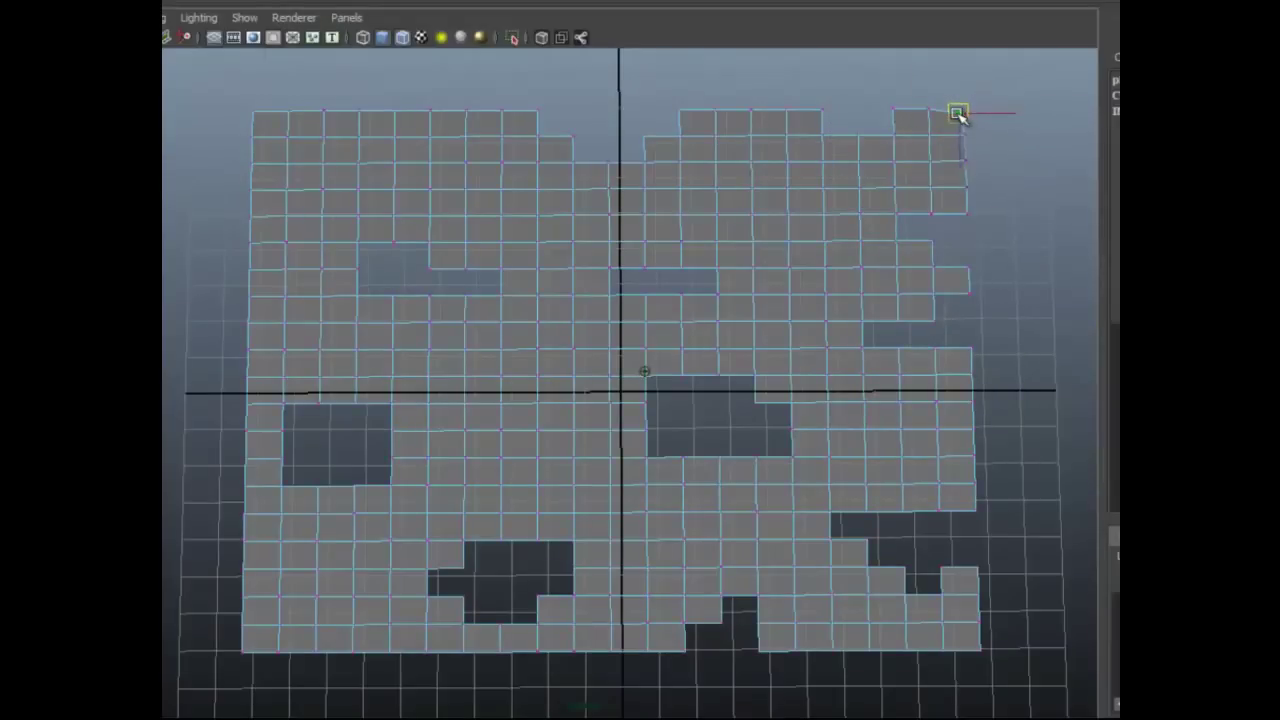
{"action": "left_click", "coordinate": [959, 208]}
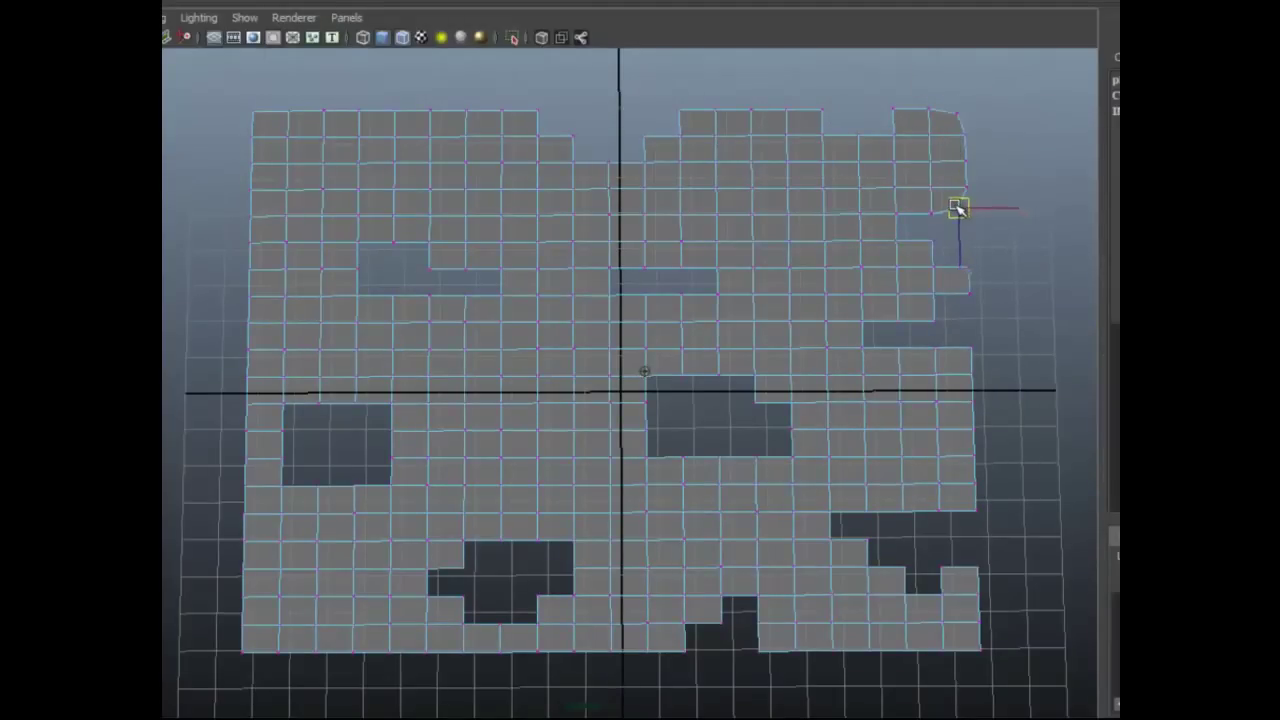
{"action": "left_click", "coordinate": [936, 243]}
{"action": "left_click_drag", "start_coordinate": [931, 241], "coordinate": [881, 240]}
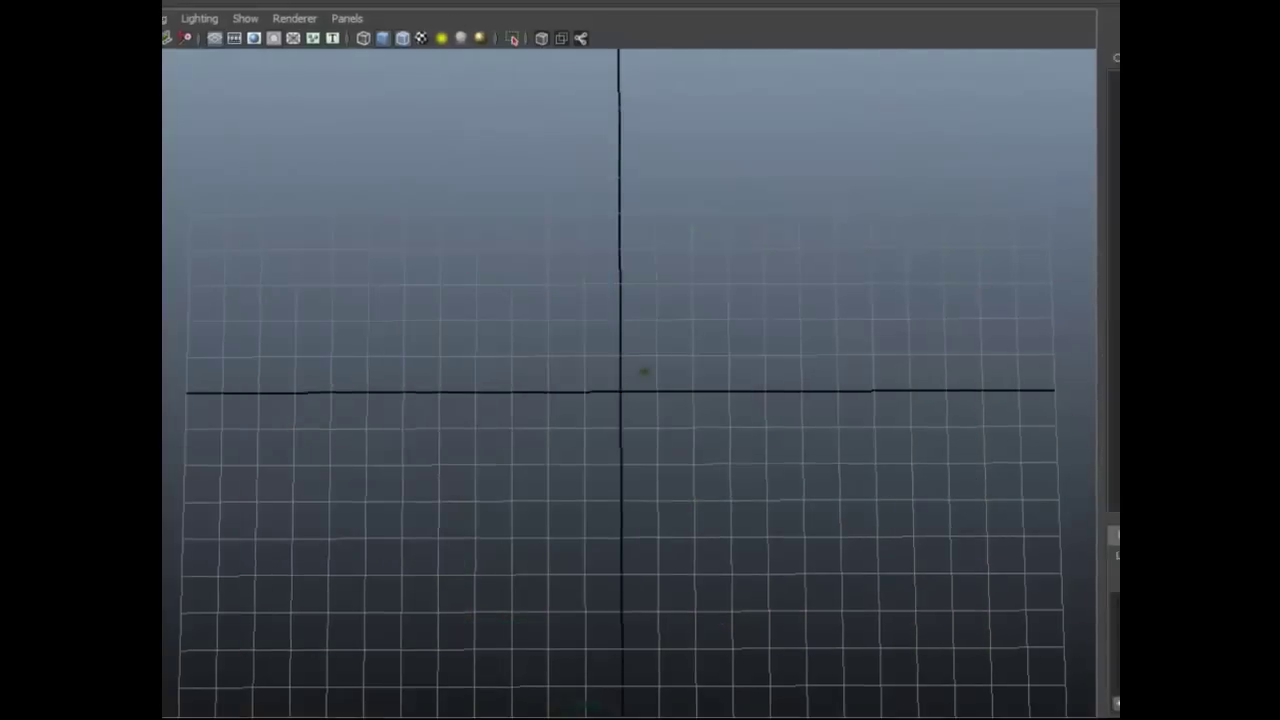
Turn on the Flag layer's visibility to show the prepared torn flag mesh.
{"action": "left_click_drag", "start_coordinate": [589, 451], "coordinate": [886, 534], "text": "alt"}
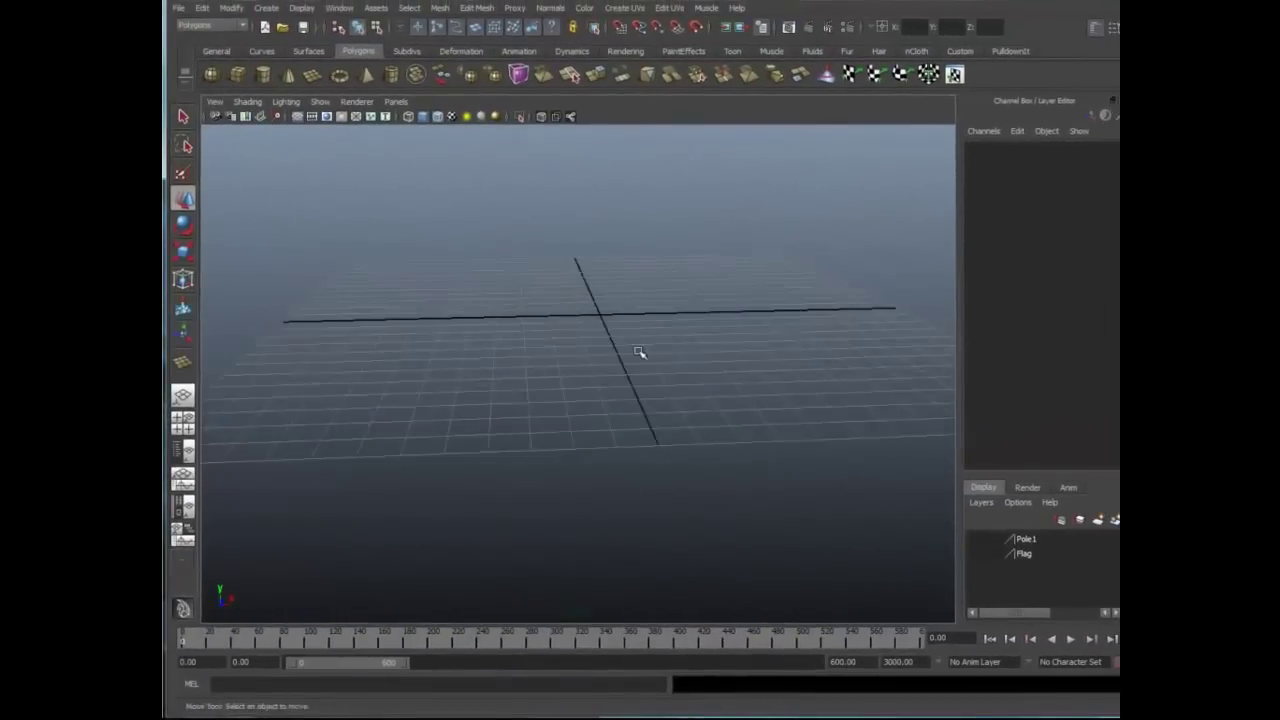
{"action": "left_click", "coordinate": [977, 553]}
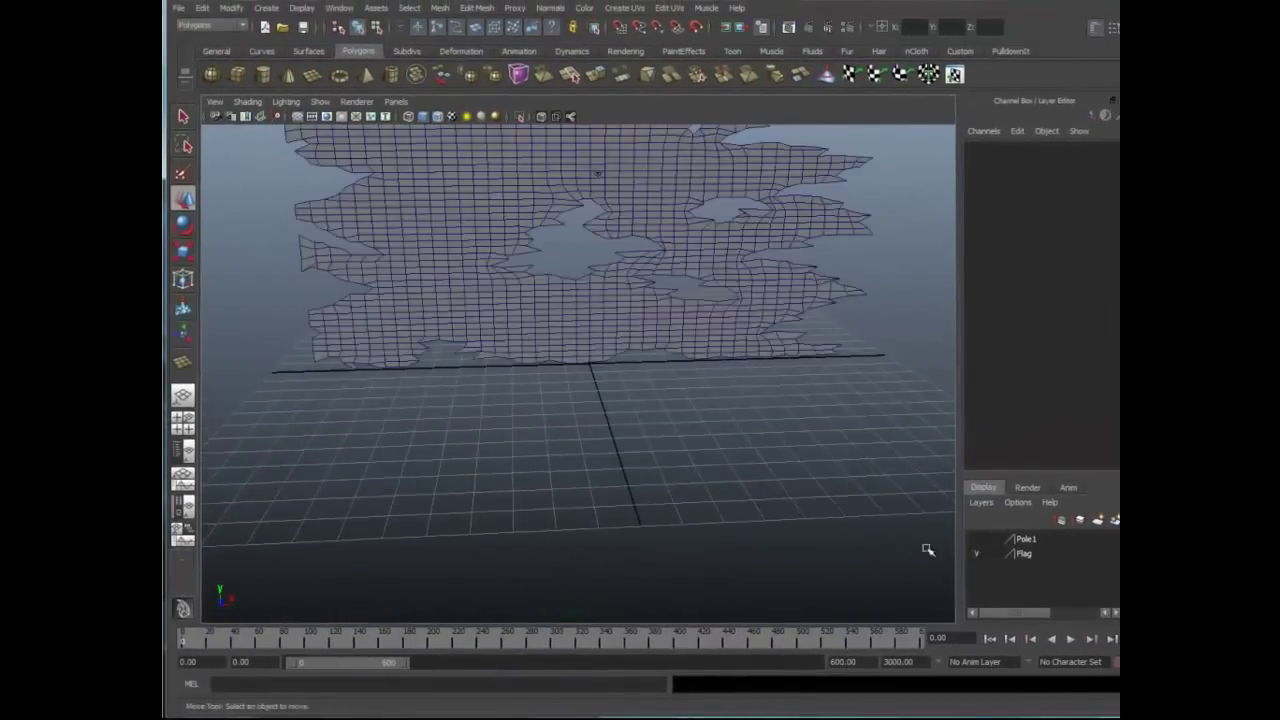
{"action": "right_click_drag", "start_coordinate": [660, 358], "coordinate": [659, 438], "text": "alt"}
{"action": "left_click_drag", "start_coordinate": [659, 438], "coordinate": [640, 491], "text": "alt"}
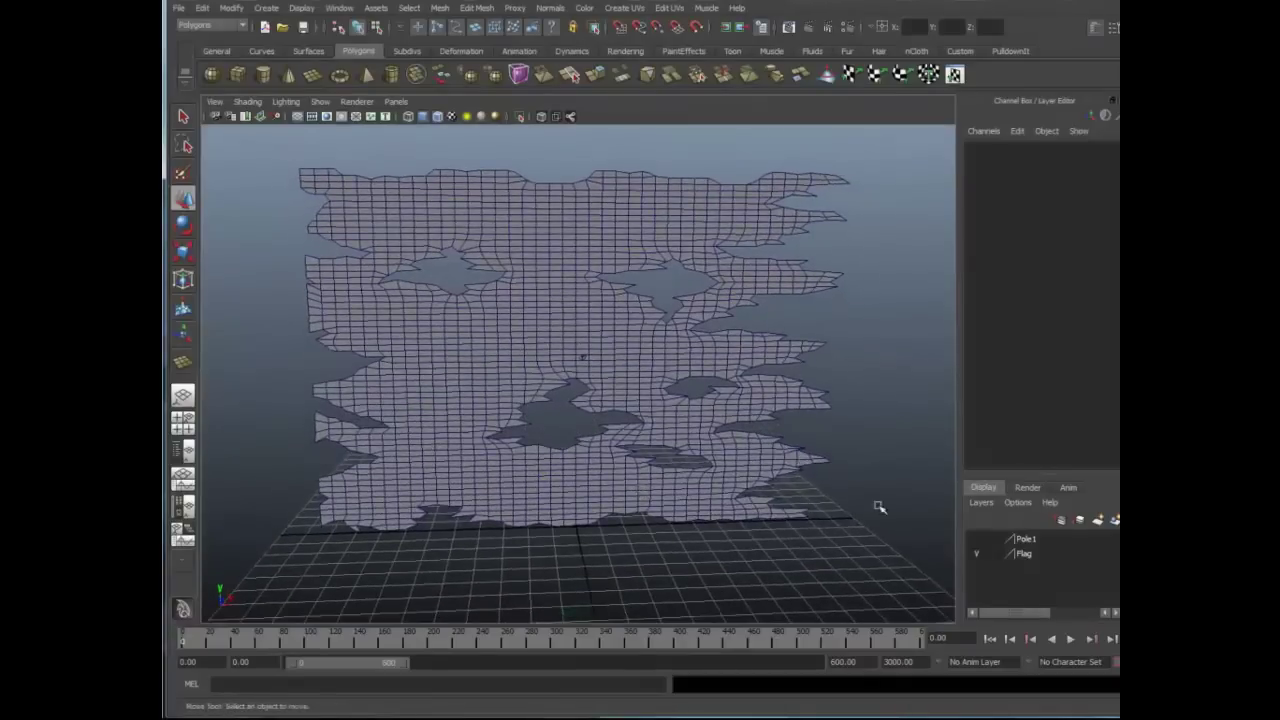
{"action": "left_click_drag", "start_coordinate": [636, 449], "coordinate": [635, 445], "text": "alt"}
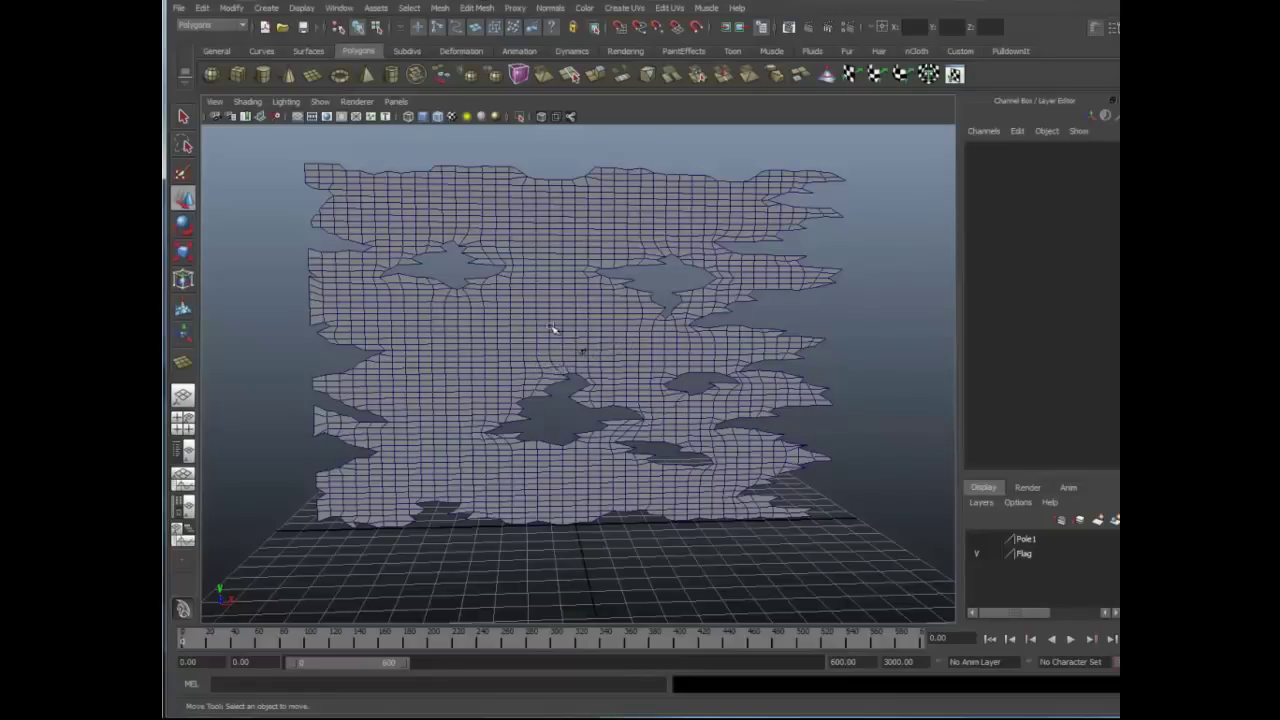
{"action": "left_click_drag", "start_coordinate": [556, 336], "coordinate": [560, 349], "text": "alt"}
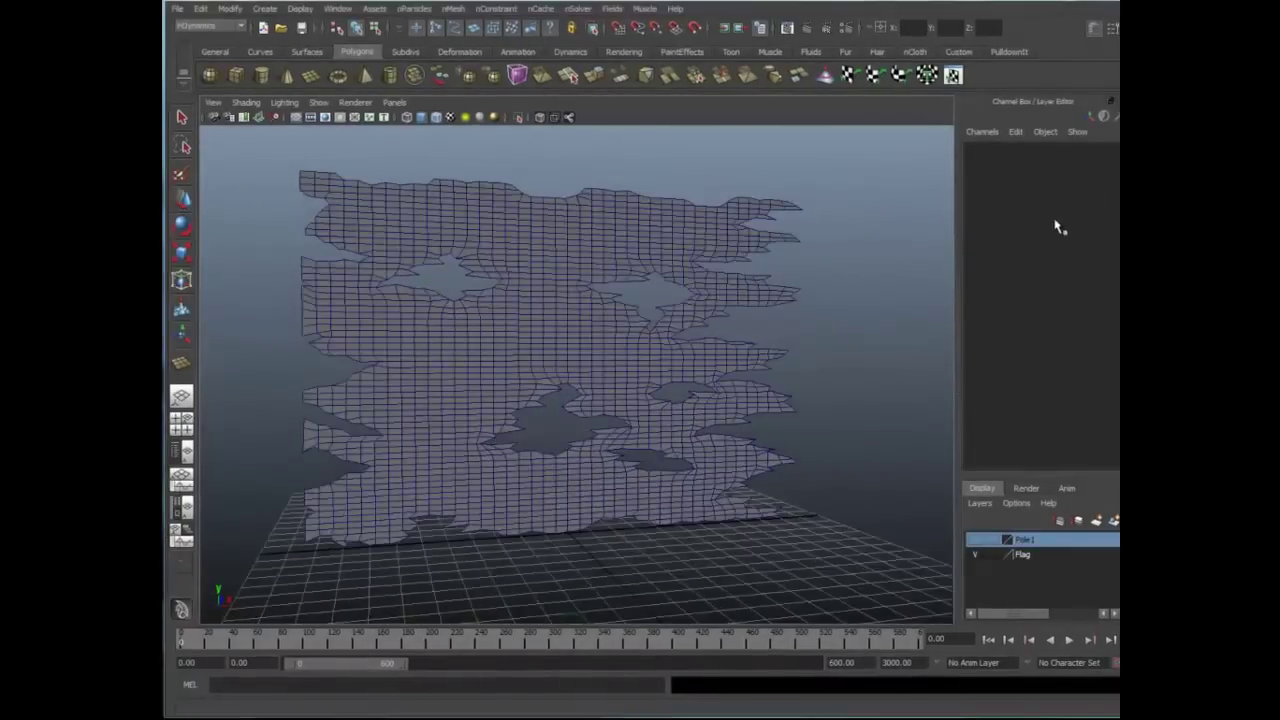
Select the flag mesh and convert it to nCloth.
{"action": "left_click_drag", "start_coordinate": [666, 336], "coordinate": [651, 351], "text": "alt"}
{"action": "middle_click_drag", "start_coordinate": [655, 352], "coordinate": [719, 370], "text": "alt"}
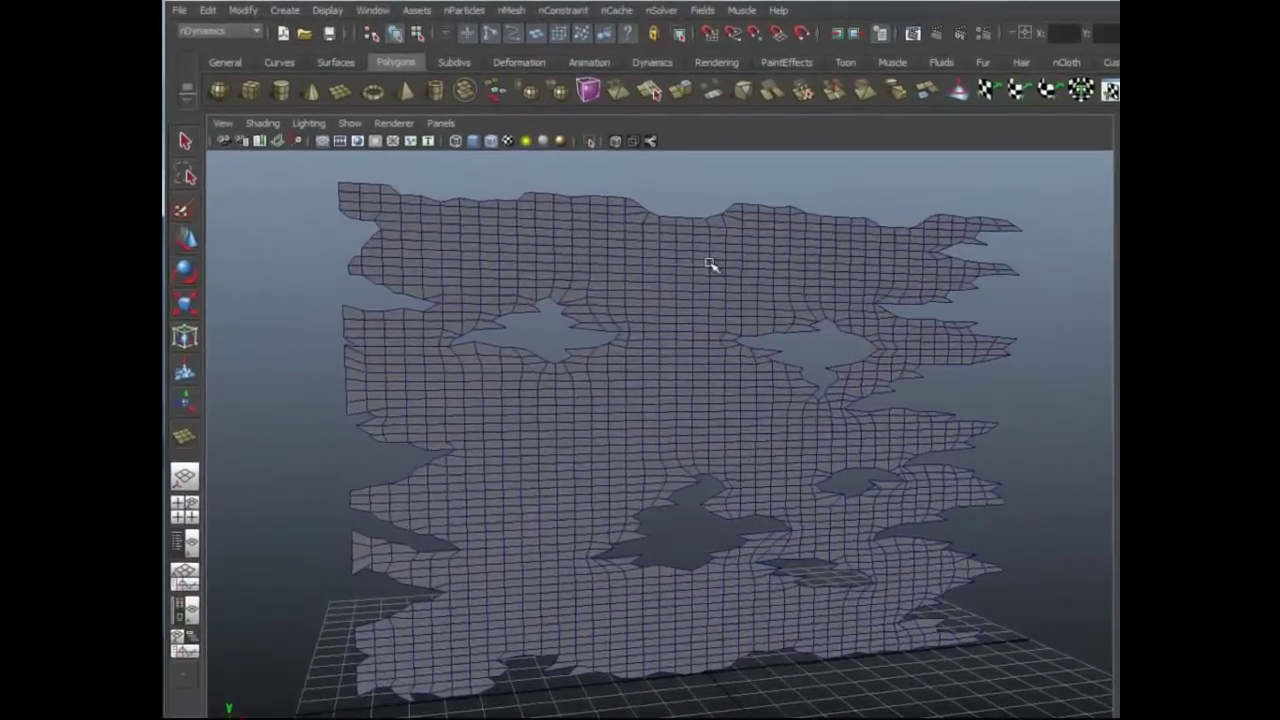
{"action": "left_click", "coordinate": [617, 220]}
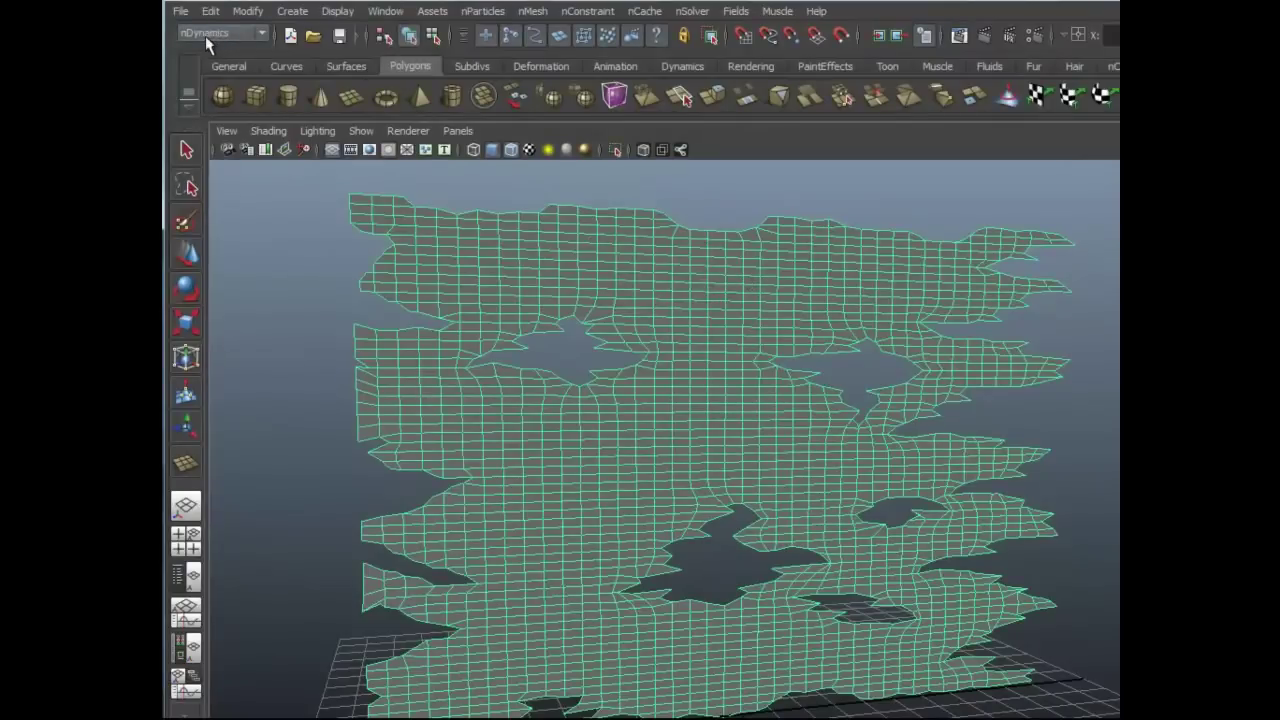
{"action": "left_click", "coordinate": [532, 11]}
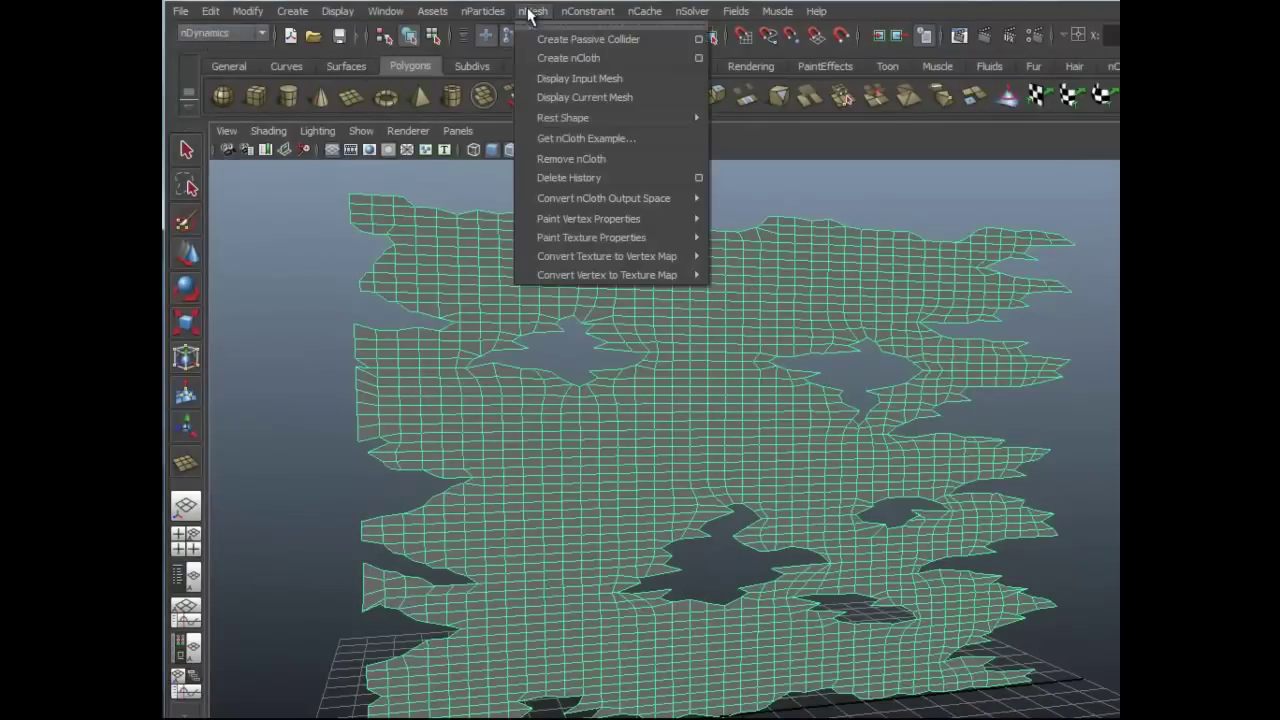
{"action": "left_click", "coordinate": [561, 66]}
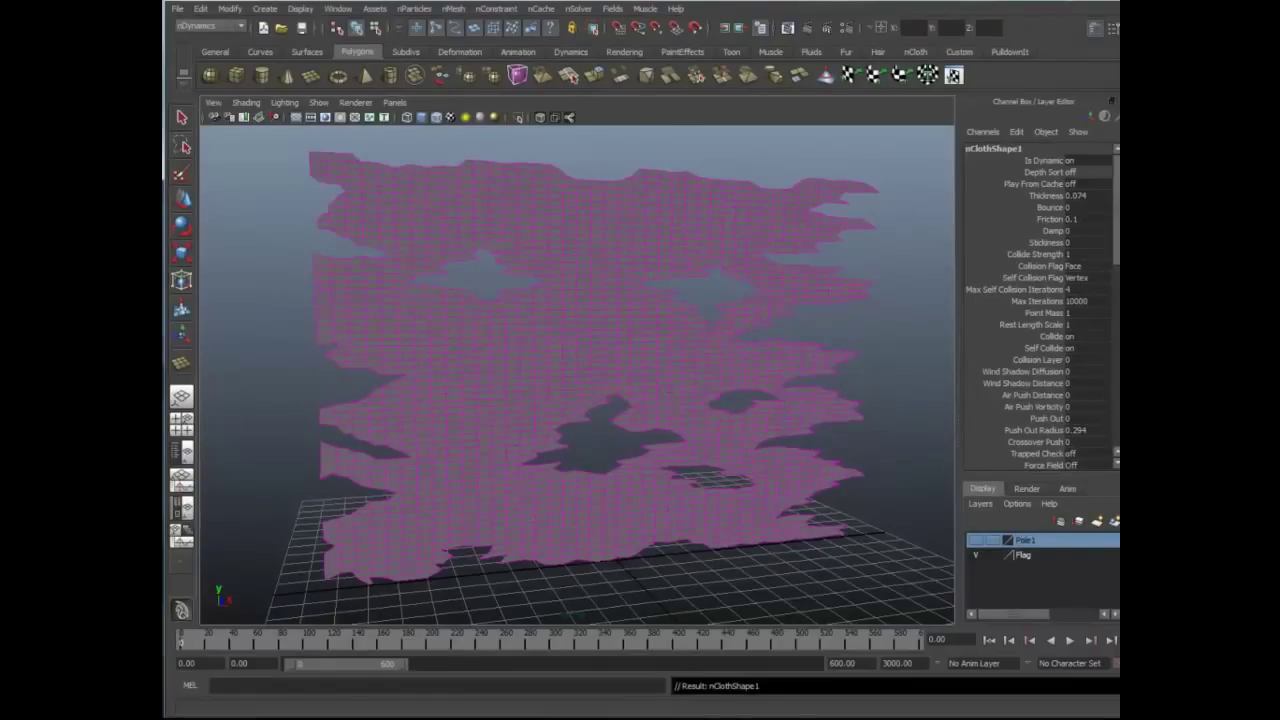
Apply the cotton t-shirt preset to the flag's nCloth attributes.
{"action": "key", "text": "ctrl+a"}
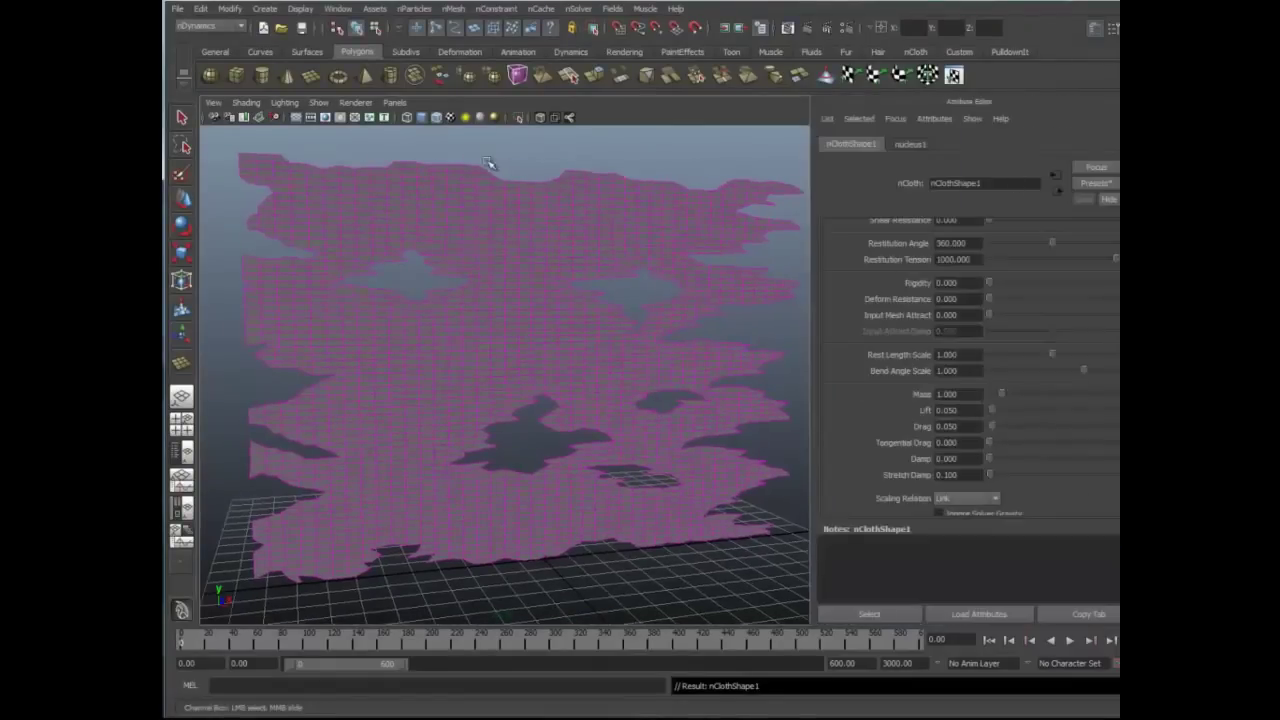
{"action": "left_click", "coordinate": [543, 222]}
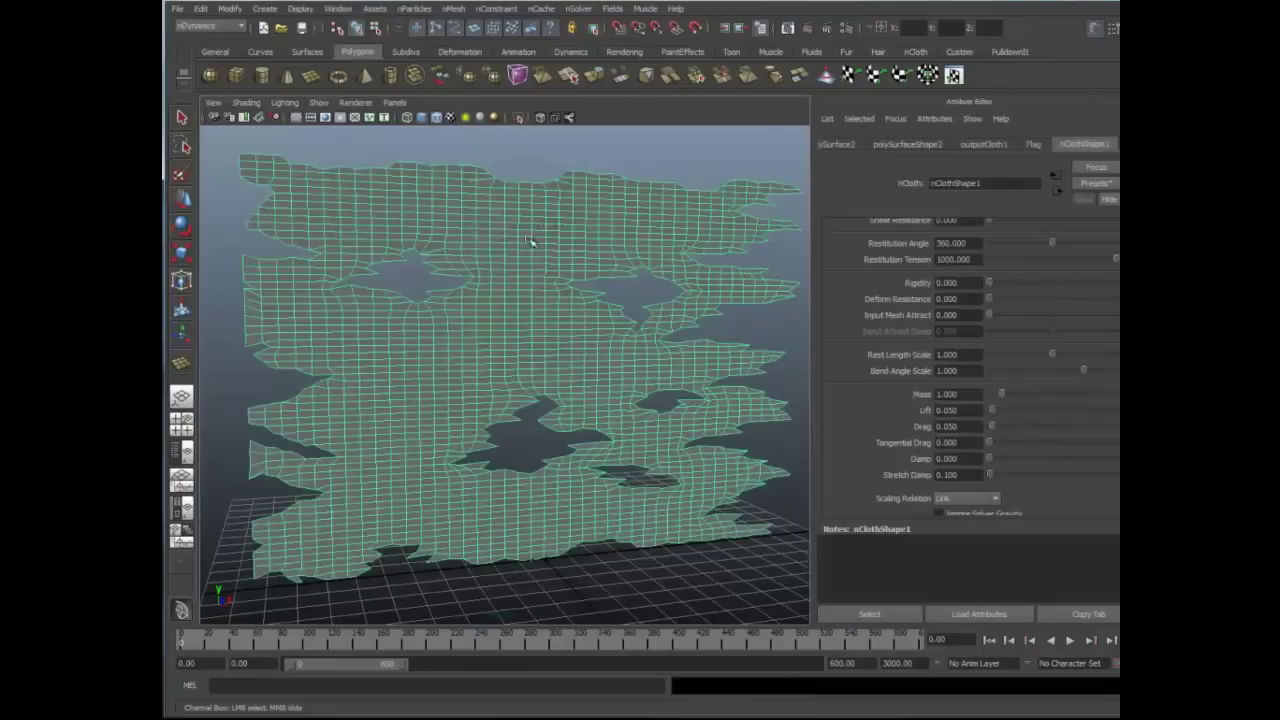
{"action": "left_click", "coordinate": [1096, 183]}
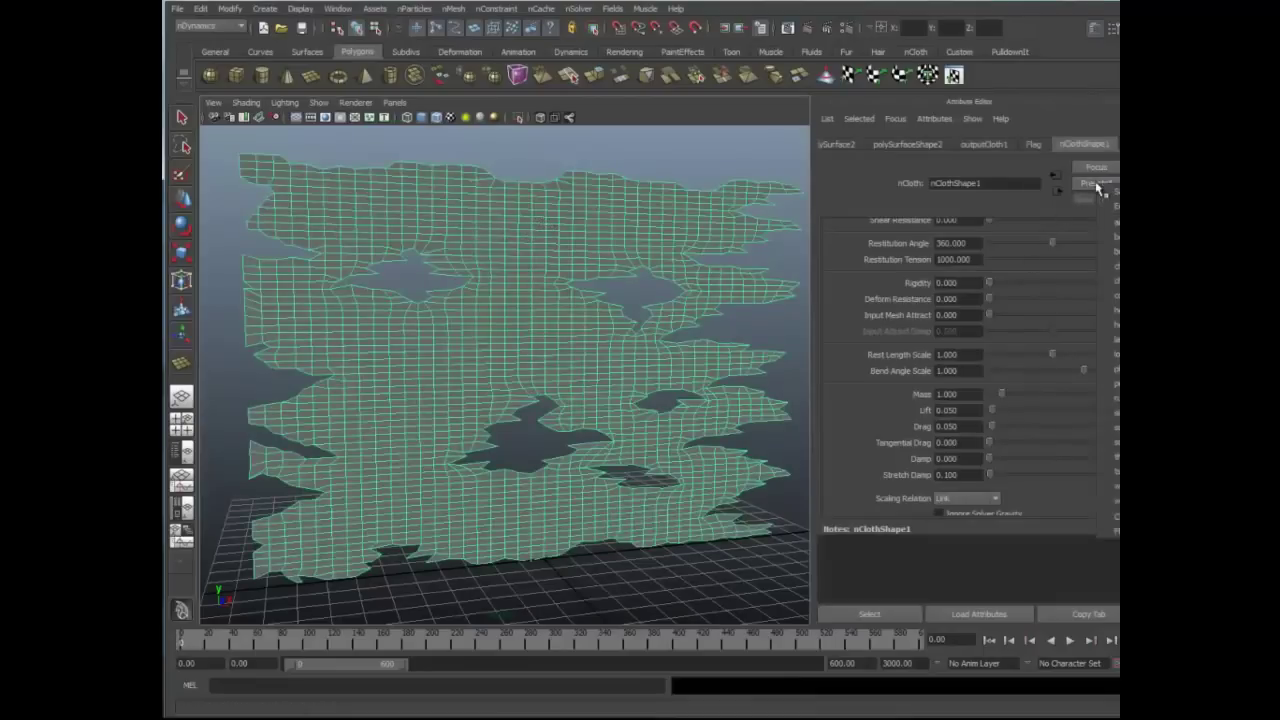
{"action": "left_click", "coordinate": [1112, 471]}
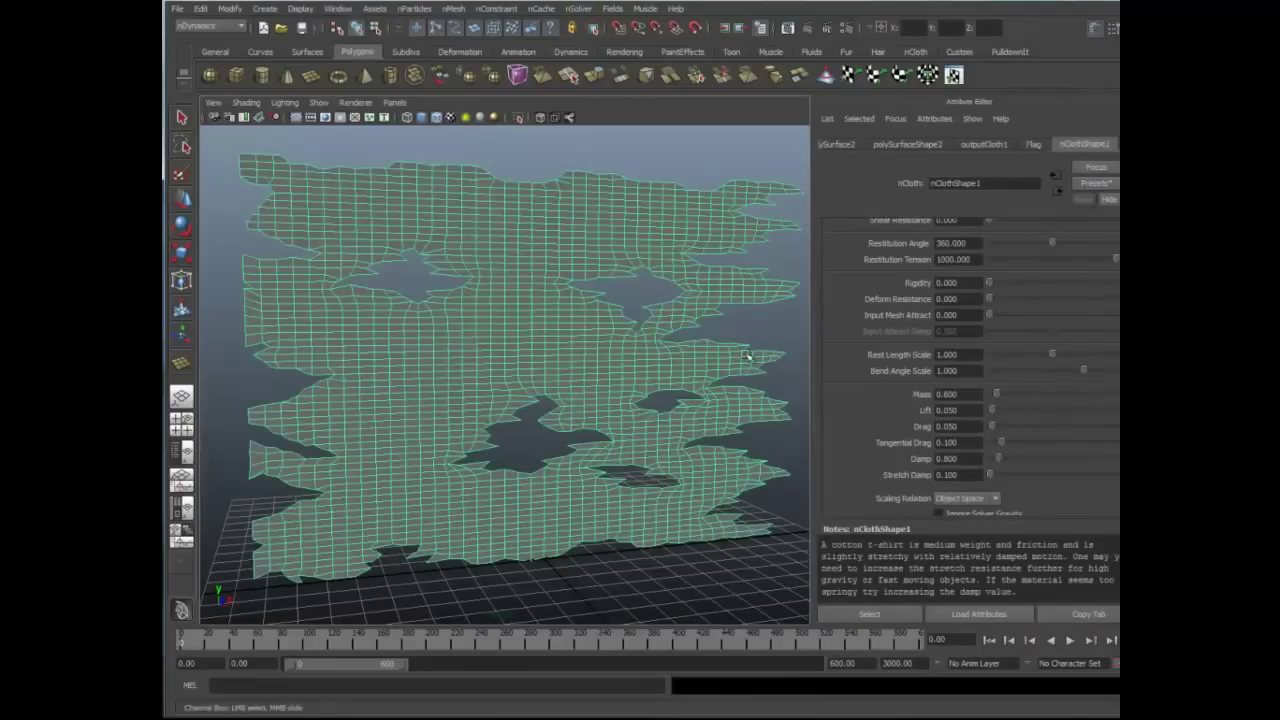
Deselect the flag, play the nCloth simulation briefly to check how it falls, and rewind to the start frame.
{"action": "right_click_drag", "start_coordinate": [700, 356], "coordinate": [345, 335], "text": "alt"}
{"action": "middle_click_drag", "start_coordinate": [502, 373], "coordinate": [411, 267], "text": "alt"}
{"action": "left_click", "coordinate": [676, 186]}
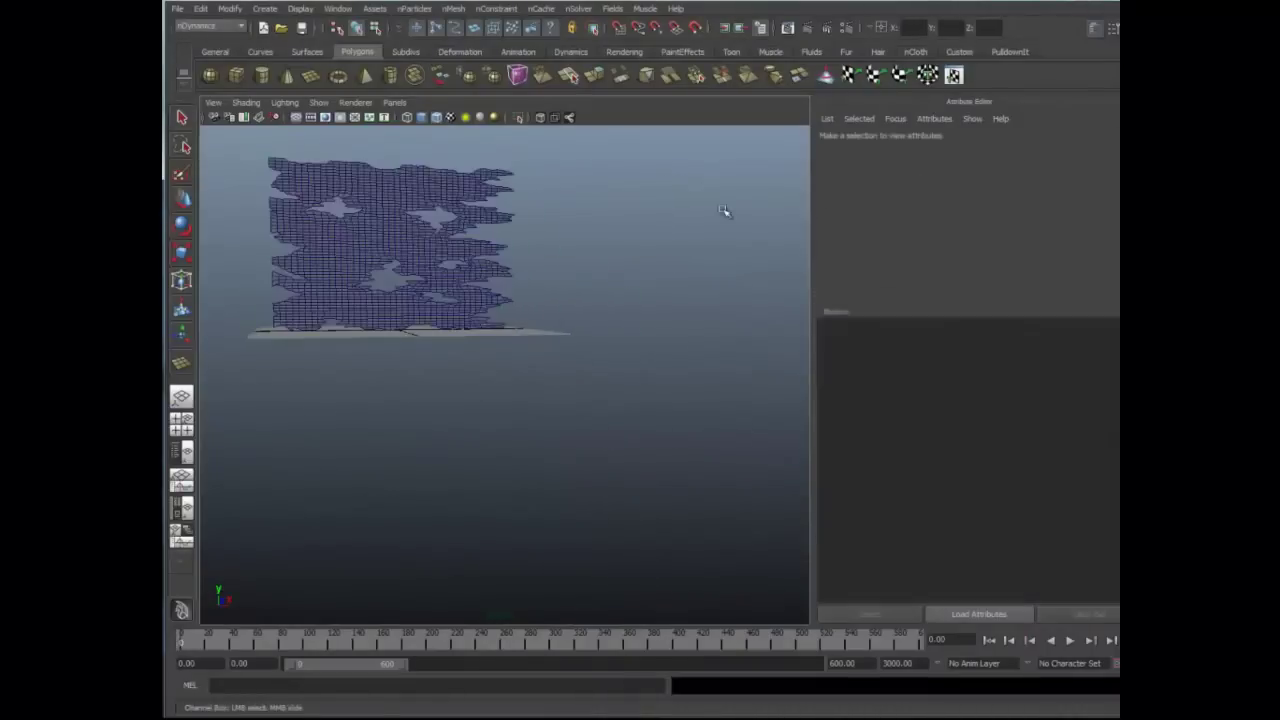
{"action": "left_click", "coordinate": [1070, 641]}
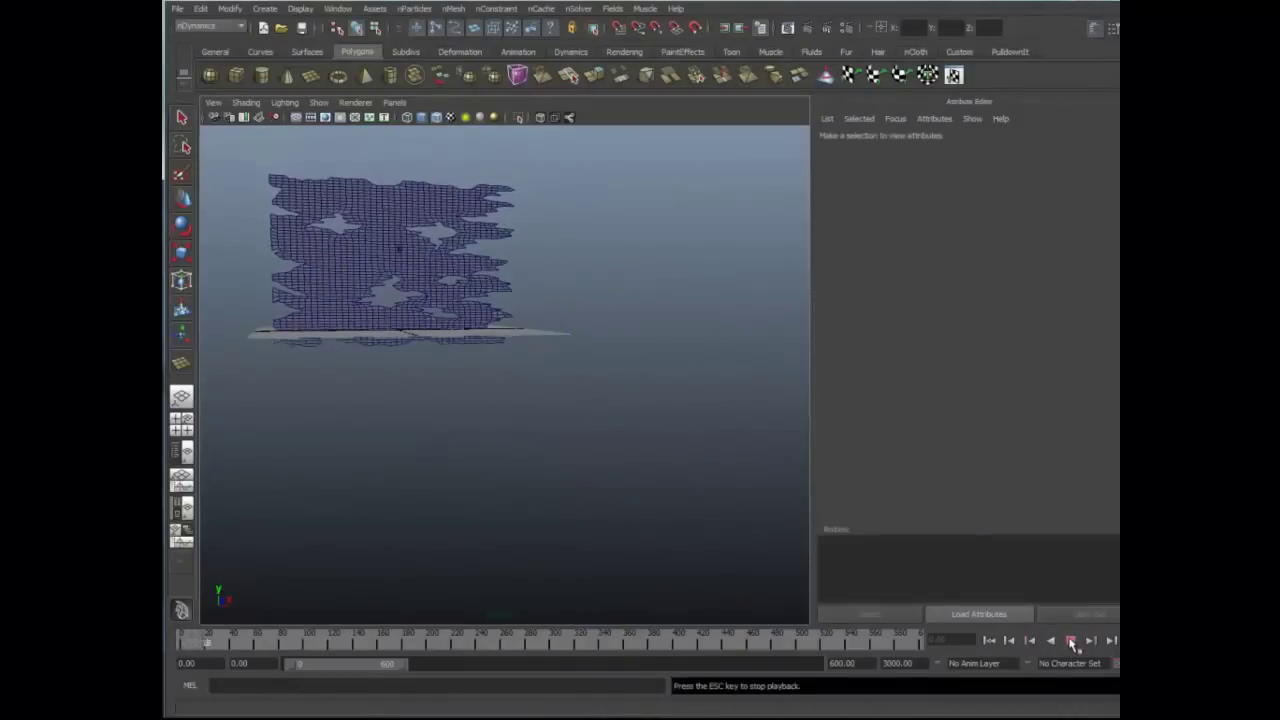
{"action": "left_click", "coordinate": [1070, 641]}
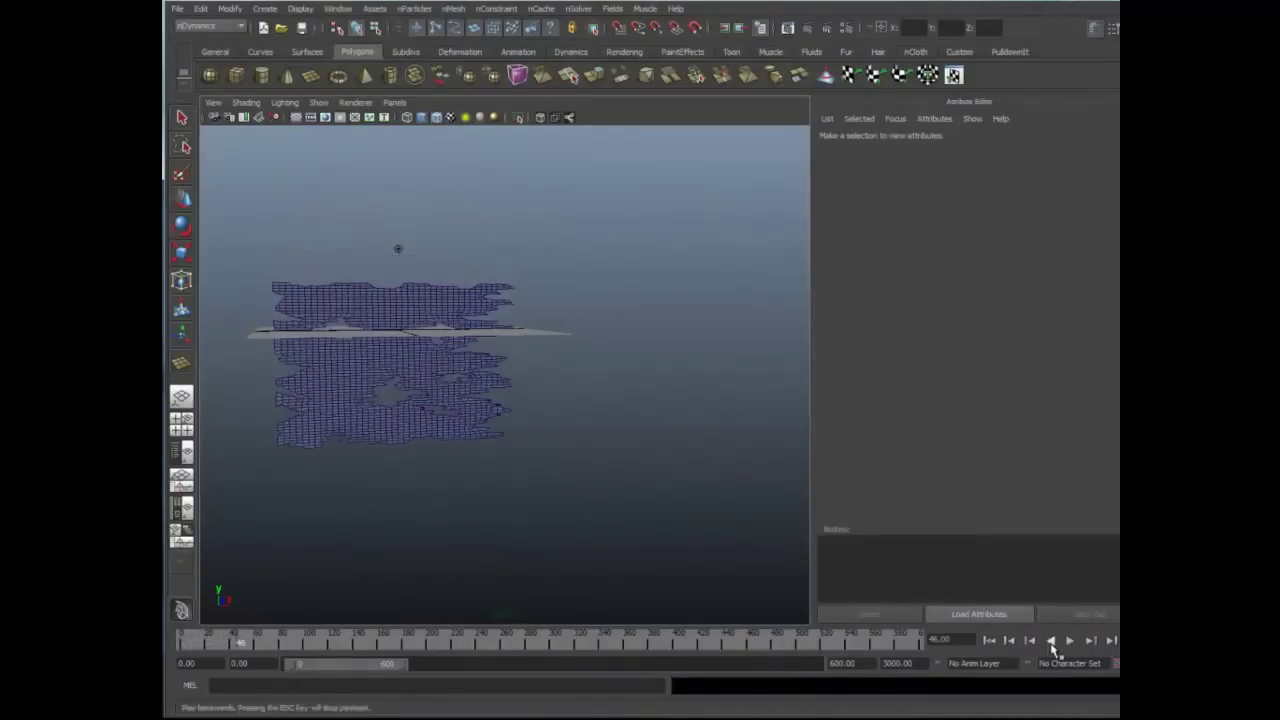
{"action": "left_click", "coordinate": [989, 640]}
Switch from the attribute editor back to the channel box and display layers.
{"action": "left_click_drag", "start_coordinate": [517, 354], "coordinate": [584, 422], "text": "alt"}
{"action": "middle_click_drag", "start_coordinate": [584, 422], "coordinate": [584, 446], "text": "alt"}
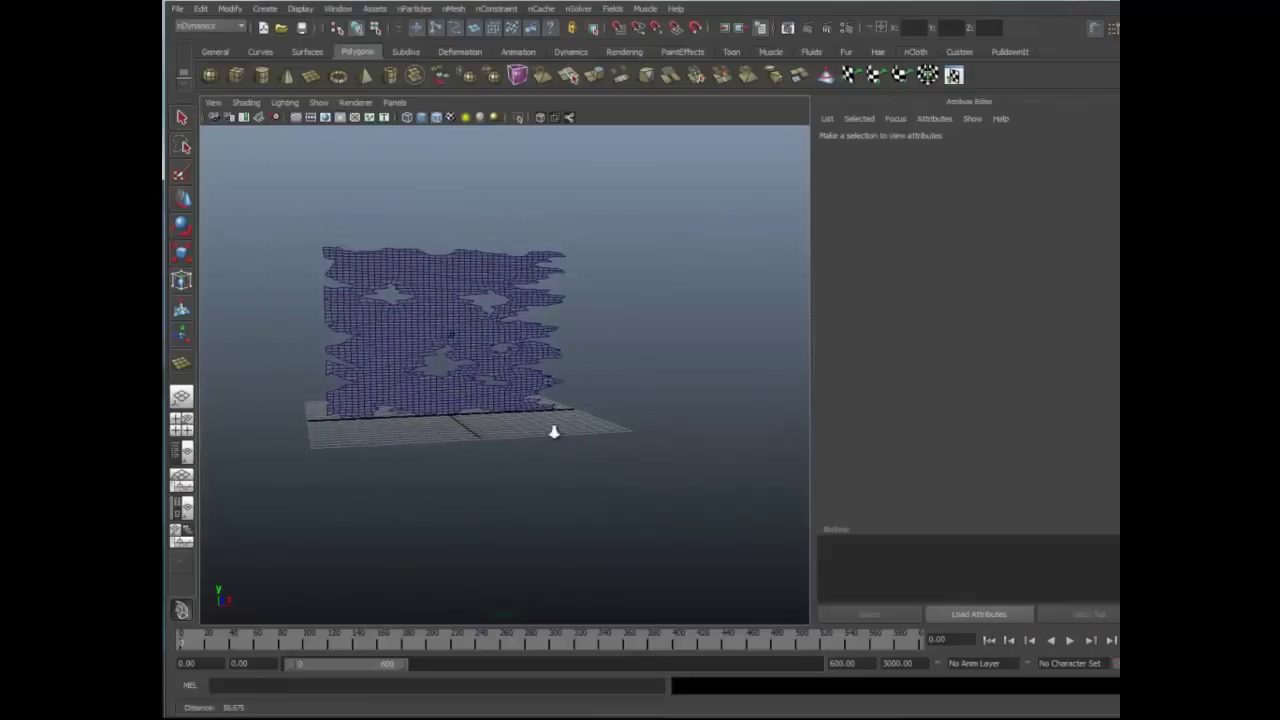
{"action": "right_click_drag", "start_coordinate": [554, 431], "coordinate": [650, 440], "text": "alt"}
{"action": "key", "text": "ctrl+a"}
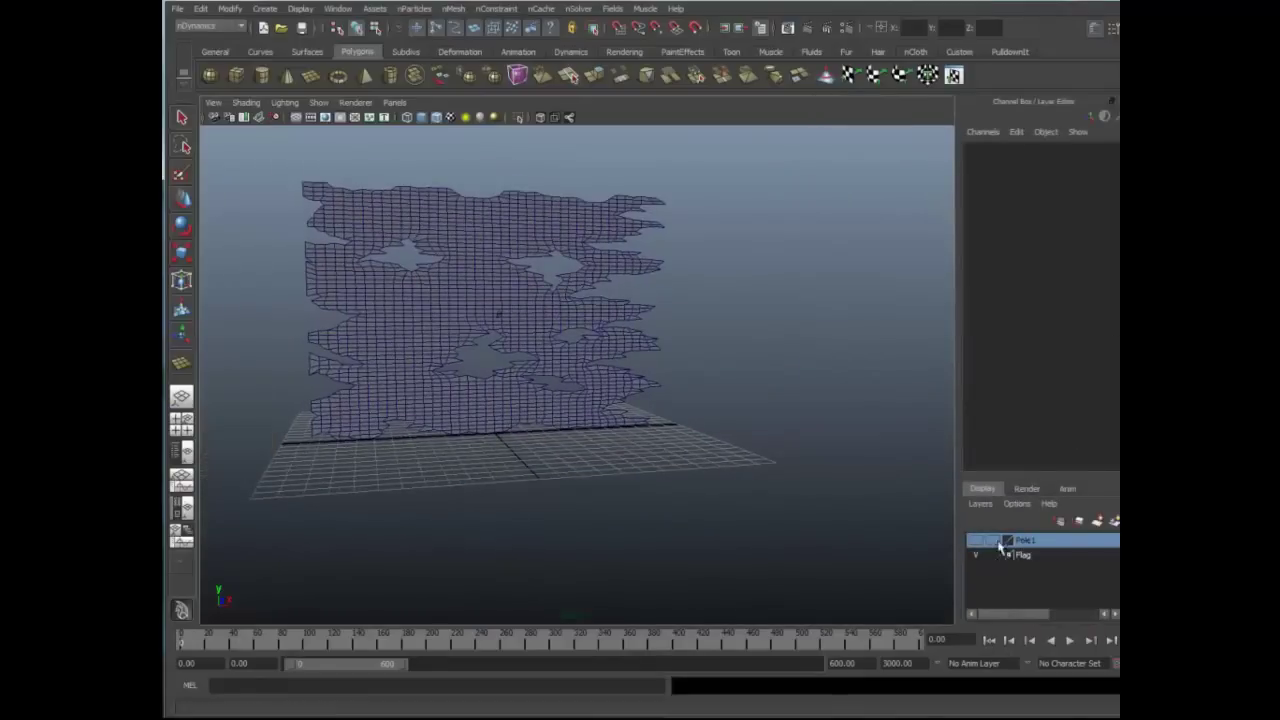
Show the Pole1 layer briefly to check the pole against the flag, and hide it again.
{"action": "left_click", "coordinate": [977, 540]}
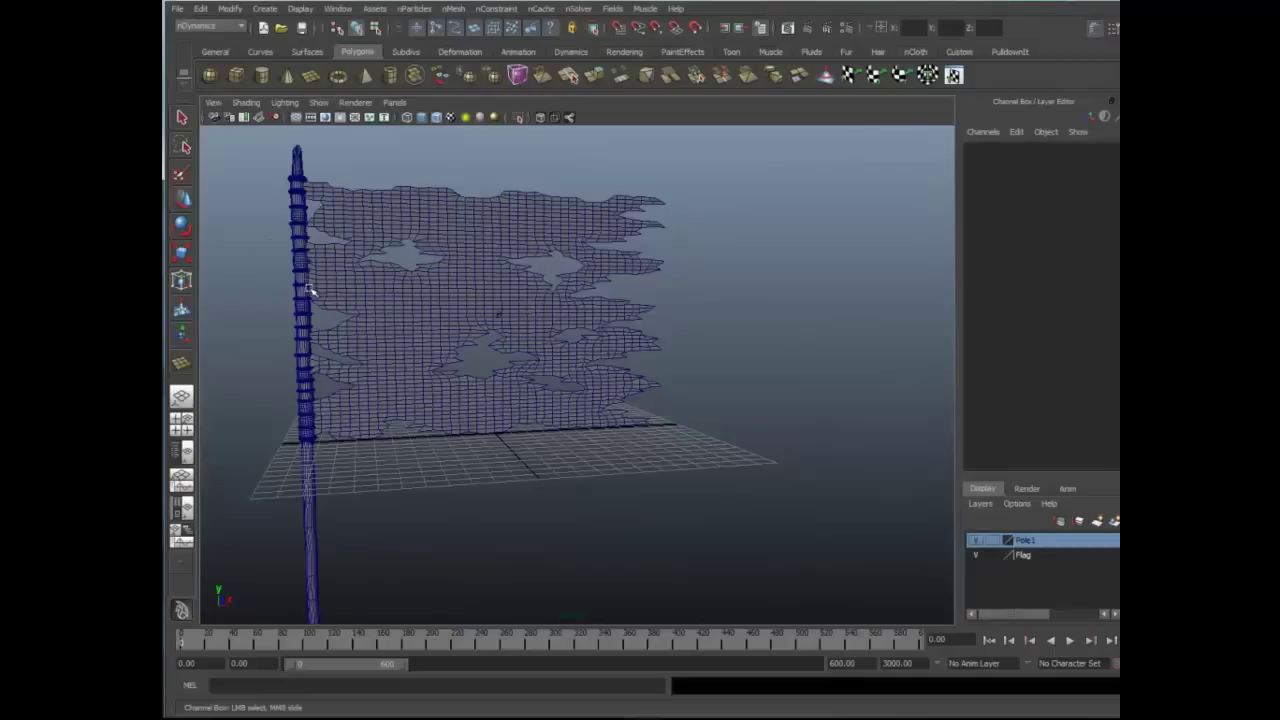
{"action": "left_click", "coordinate": [977, 540]}
Switch the flag mesh to vertex selection and select the vertices along its pole-side edge.
{"action": "middle_click_drag", "start_coordinate": [560, 346], "coordinate": [649, 408], "text": "alt"}
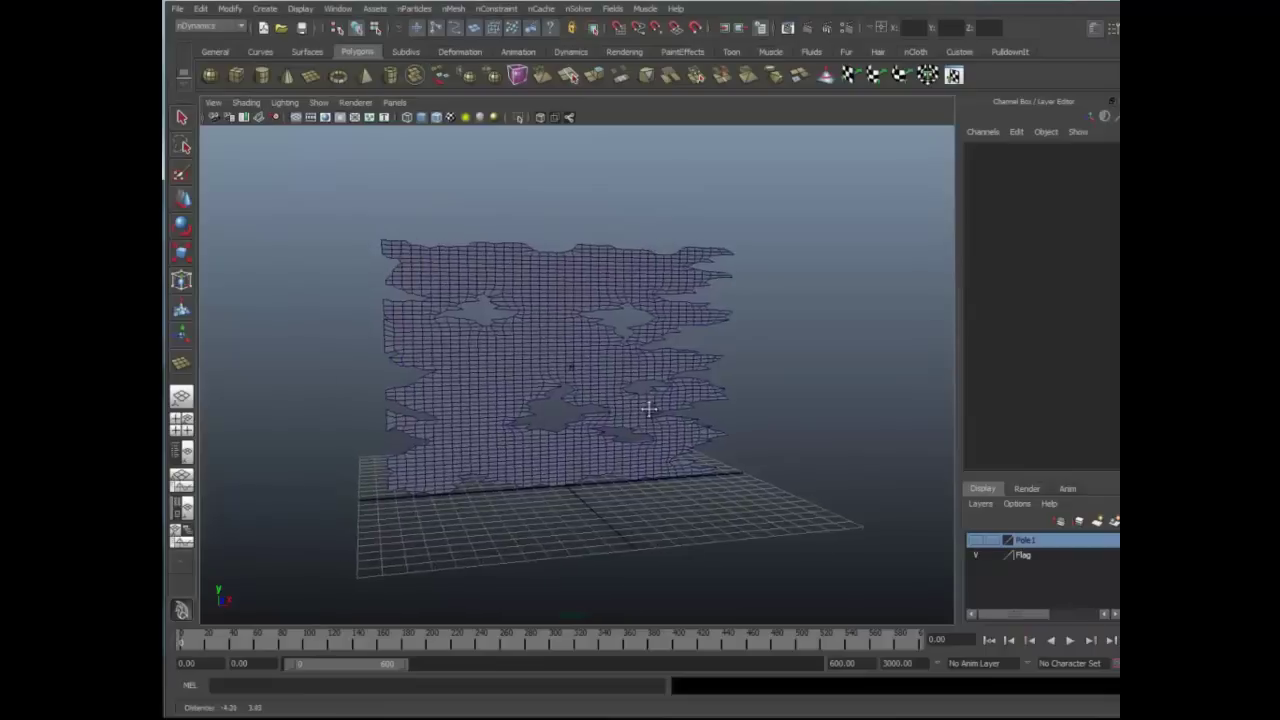
{"action": "right_click_drag", "start_coordinate": [649, 408], "coordinate": [571, 364], "text": "alt"}
{"action": "left_click_drag", "start_coordinate": [571, 364], "coordinate": [550, 367], "text": "alt"}
{"action": "right_click_drag", "start_coordinate": [550, 367], "coordinate": [583, 373], "text": "alt"}
{"action": "middle_click_drag", "start_coordinate": [583, 373], "coordinate": [620, 370], "text": "alt"}
{"action": "left_click_drag", "start_coordinate": [620, 370], "coordinate": [616, 378], "text": "alt"}
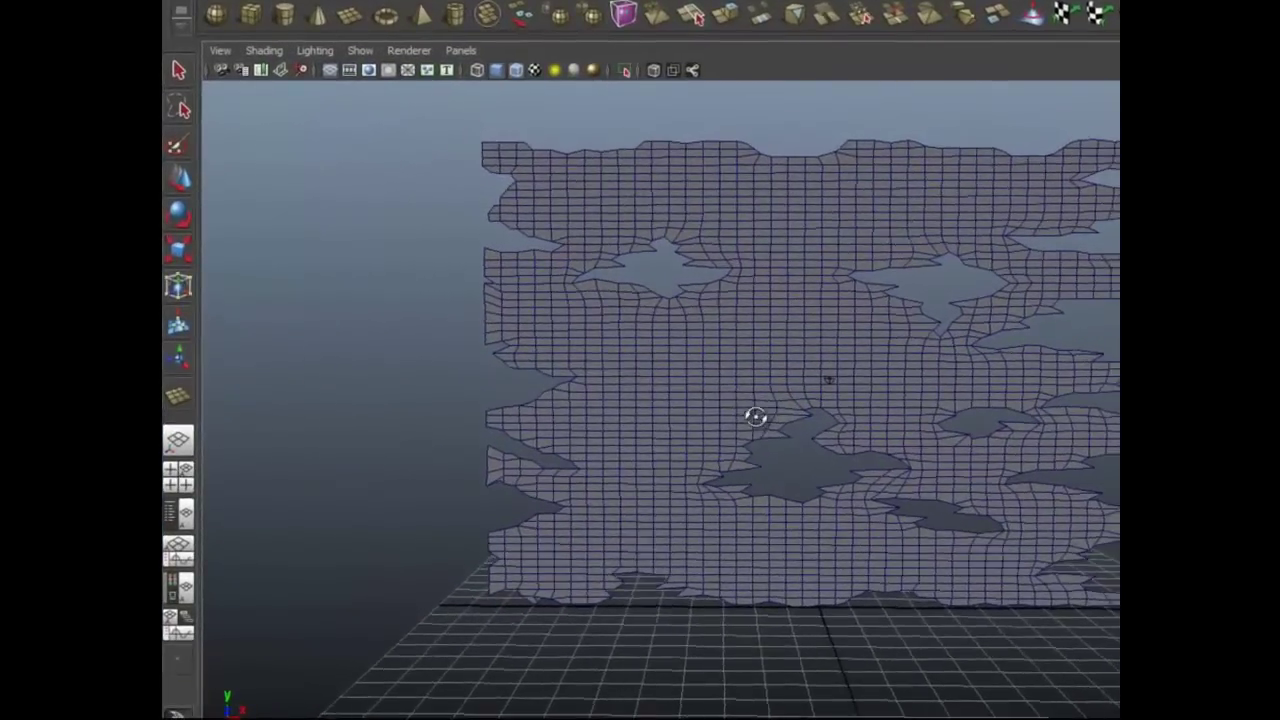
{"action": "left_click_drag", "start_coordinate": [755, 416], "coordinate": [772, 419], "text": "alt"}
{"action": "right_click_drag", "start_coordinate": [618, 353], "coordinate": [512, 352]}
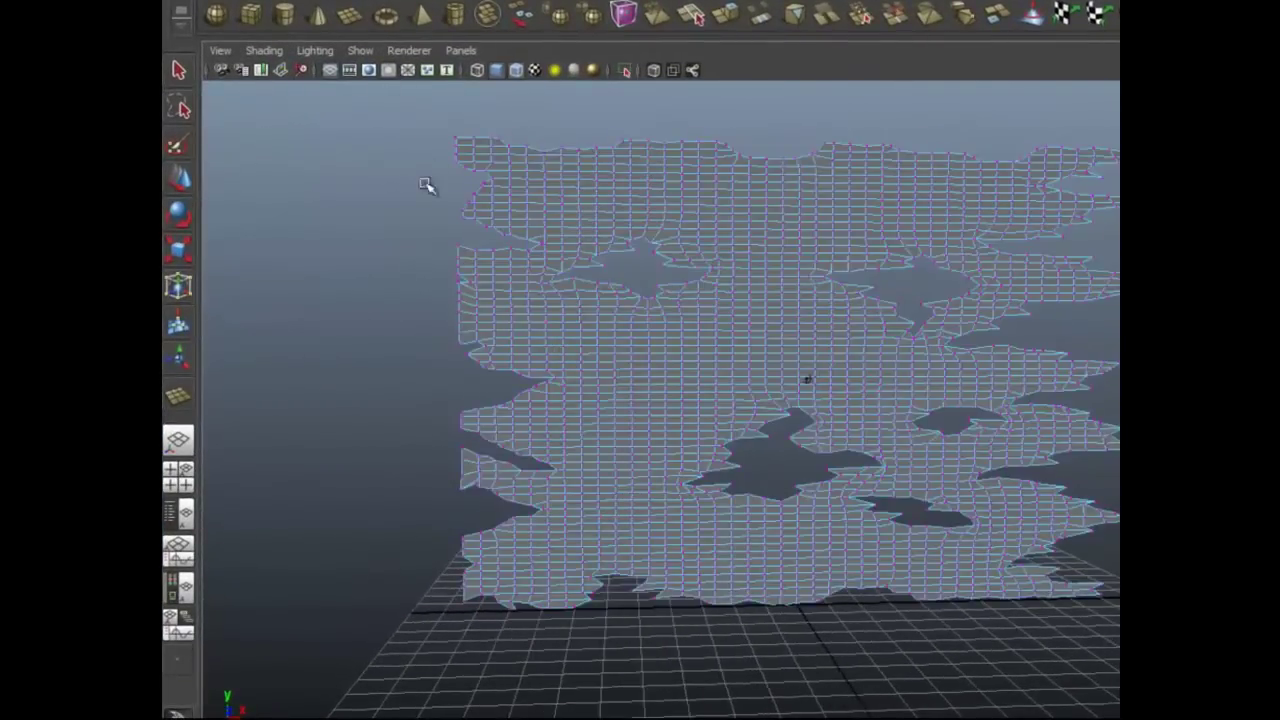
{"action": "left_click_drag", "start_coordinate": [402, 268], "coordinate": [468, 656]}
Pin the selected edge vertices with a Transform nConstraint and deselect the constraint.
{"action": "left_click", "coordinate": [597, 1]}
{"action": "left_click", "coordinate": [620, 1]}
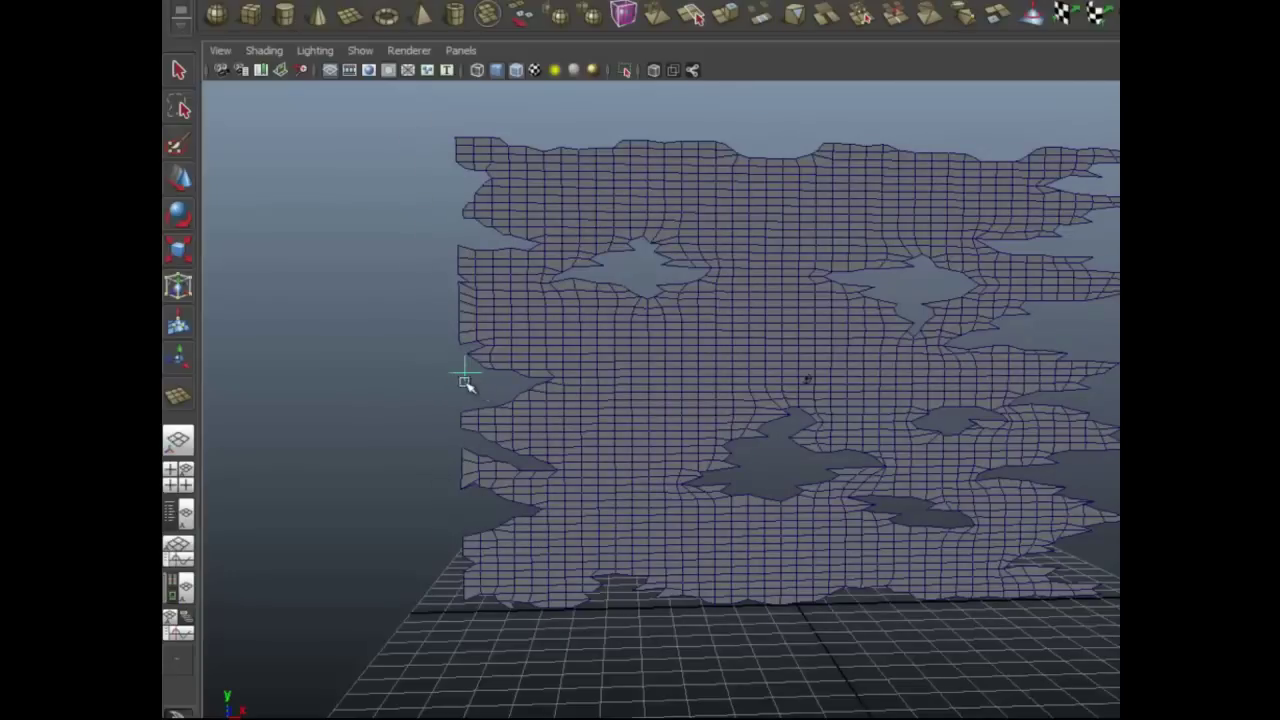
{"action": "right_click_drag", "start_coordinate": [792, 468], "coordinate": [612, 455], "text": "alt"}
{"action": "middle_click_drag", "start_coordinate": [648, 465], "coordinate": [475, 372], "text": "alt"}
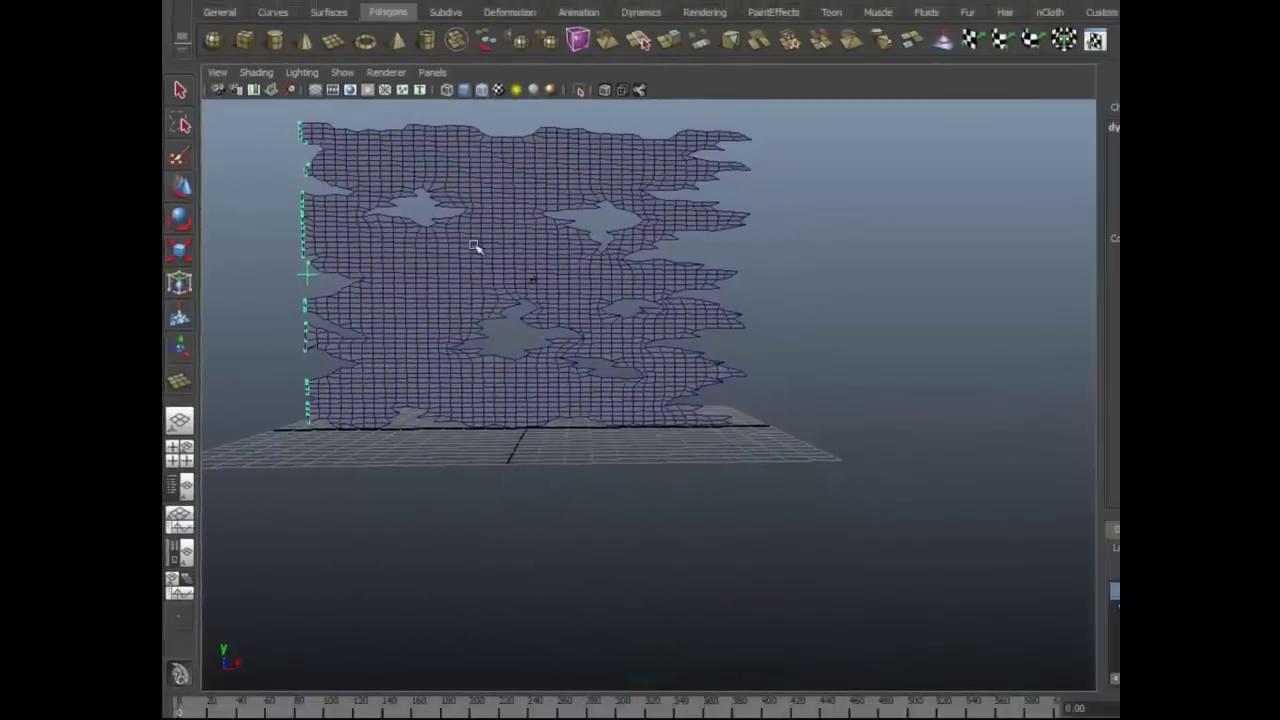
{"action": "left_click", "coordinate": [476, 247]}
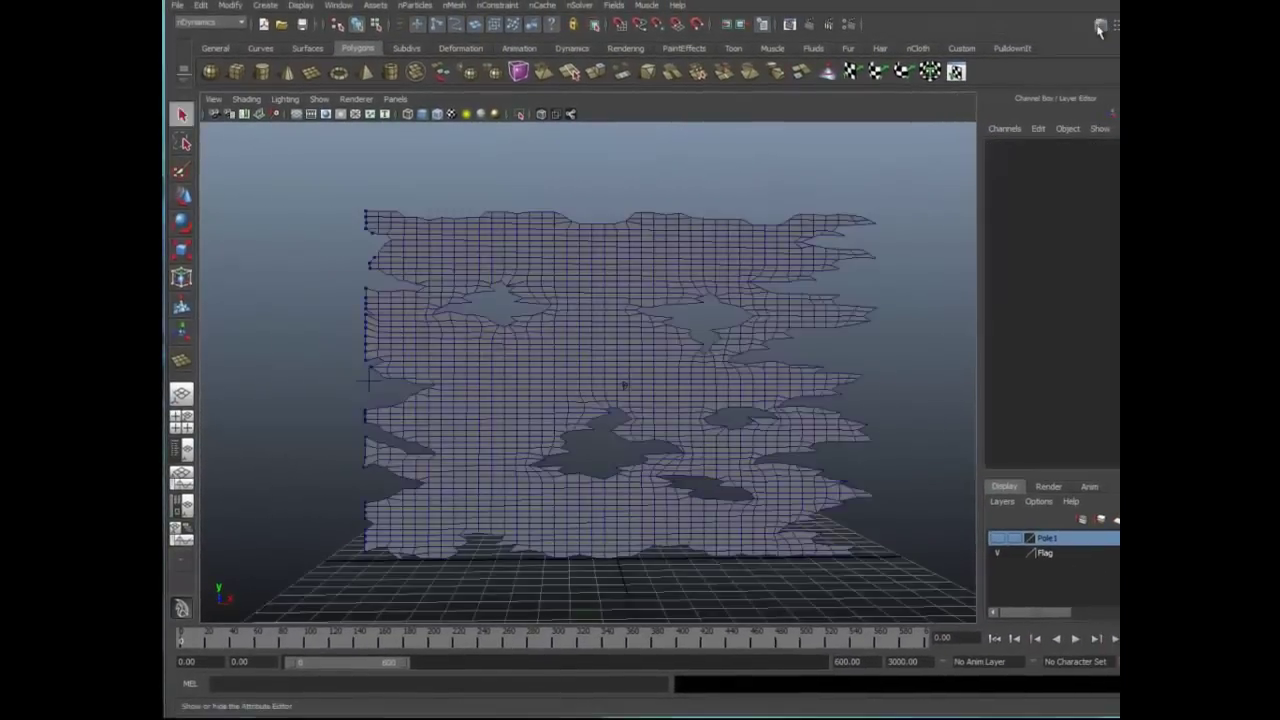
Select the flag, display its nClothShape1 attributes, and set its collision Friction to 0.1.
{"action": "left_click", "coordinate": [1100, 27]}
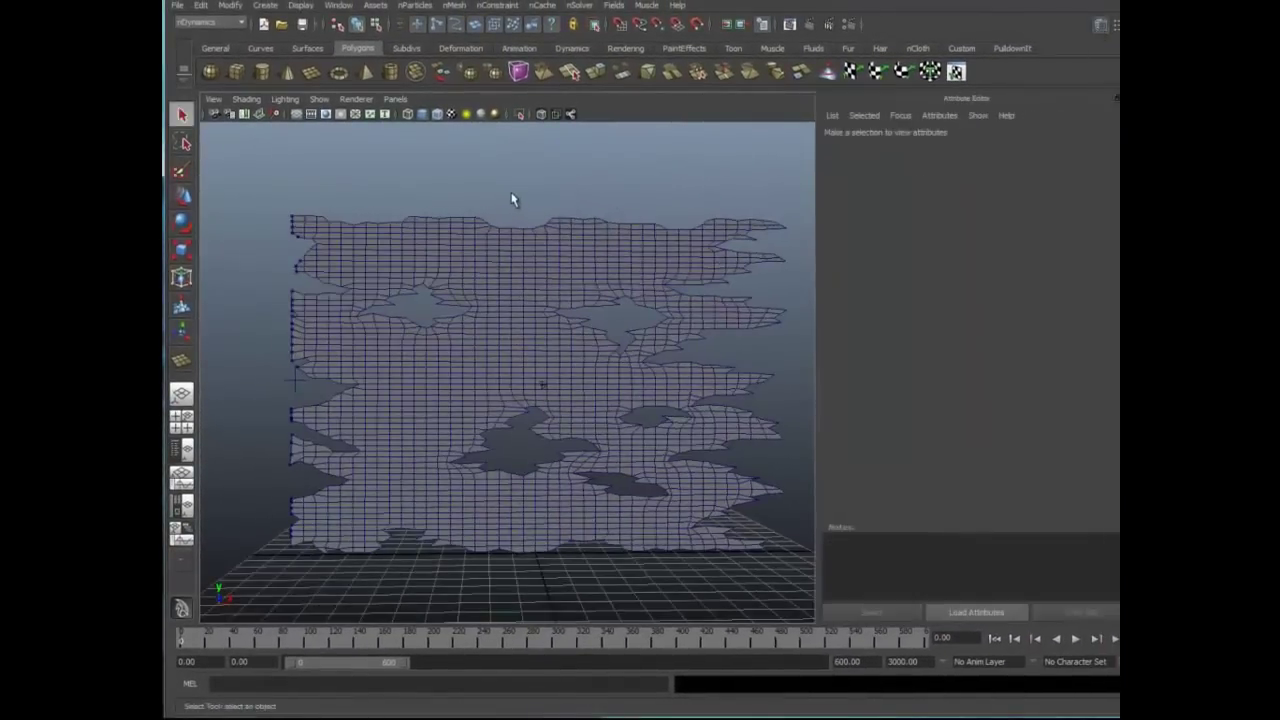
{"action": "left_click", "coordinate": [590, 276]}
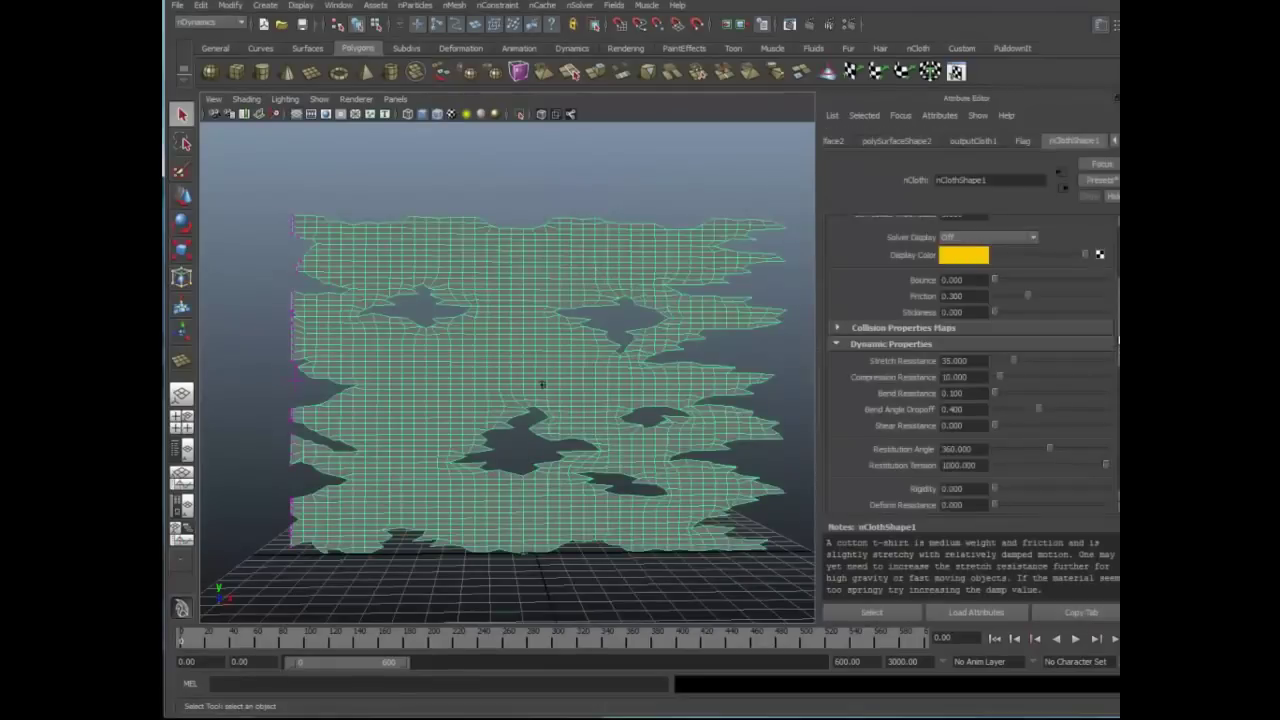
{"action": "scroll", "coordinate": [970, 360], "scroll_direction": "up", "scroll_amount": 4}
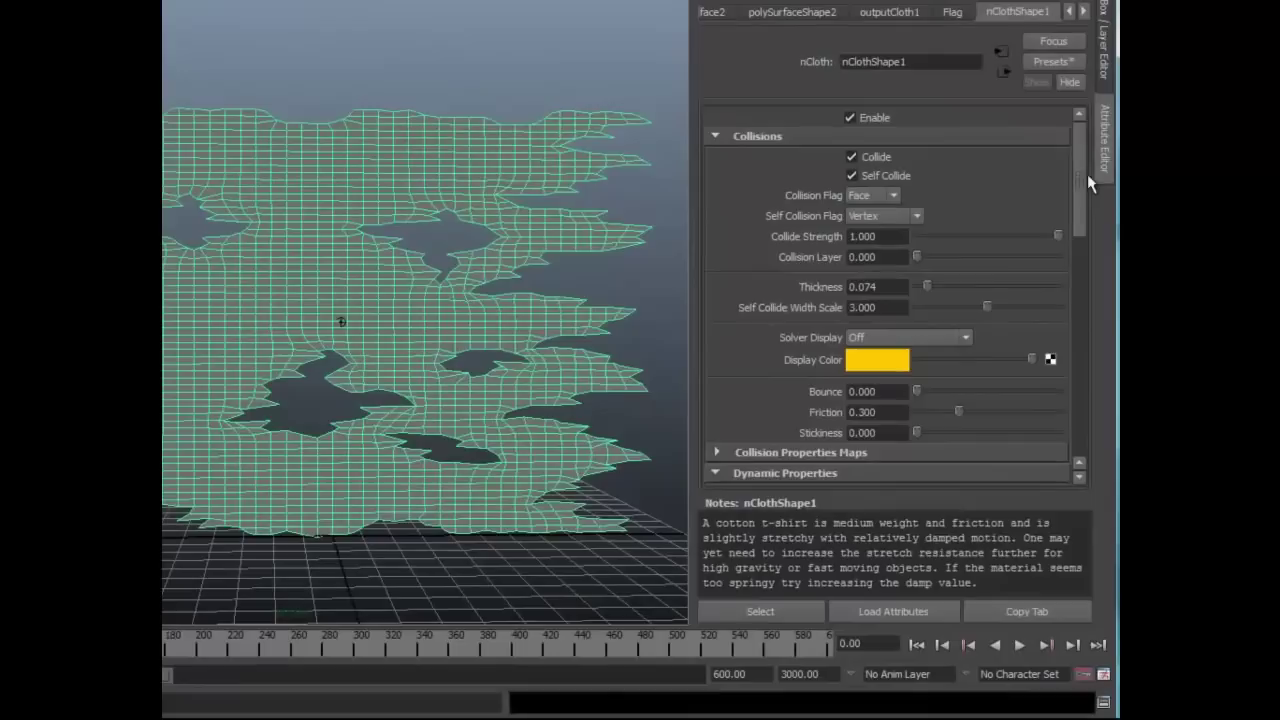
{"action": "left_click_drag", "start_coordinate": [1080, 174], "coordinate": [1083, 217]}
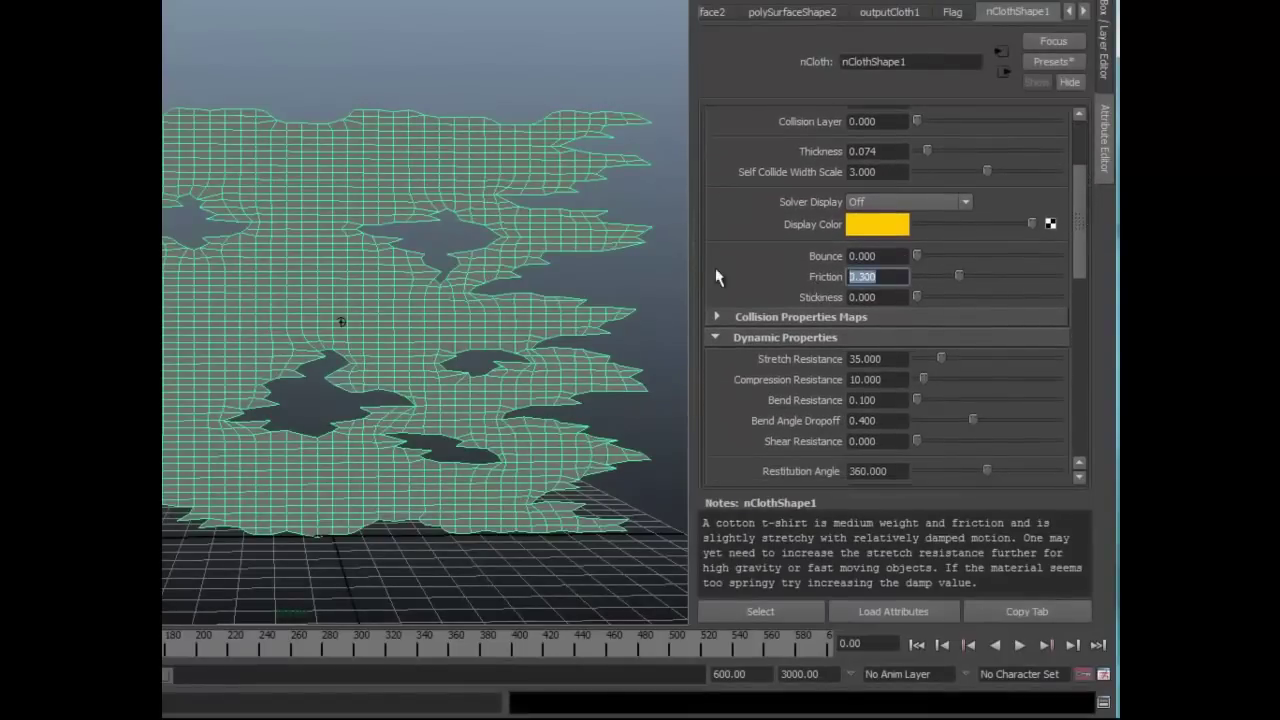
{"action": "type", "text": "0.1"}
{"action": "key", "text": "Return"}
Set the flag's nCloth Stretch Resistance to 40.
{"action": "left_click_drag", "start_coordinate": [1076, 256], "coordinate": [1028, 294]}
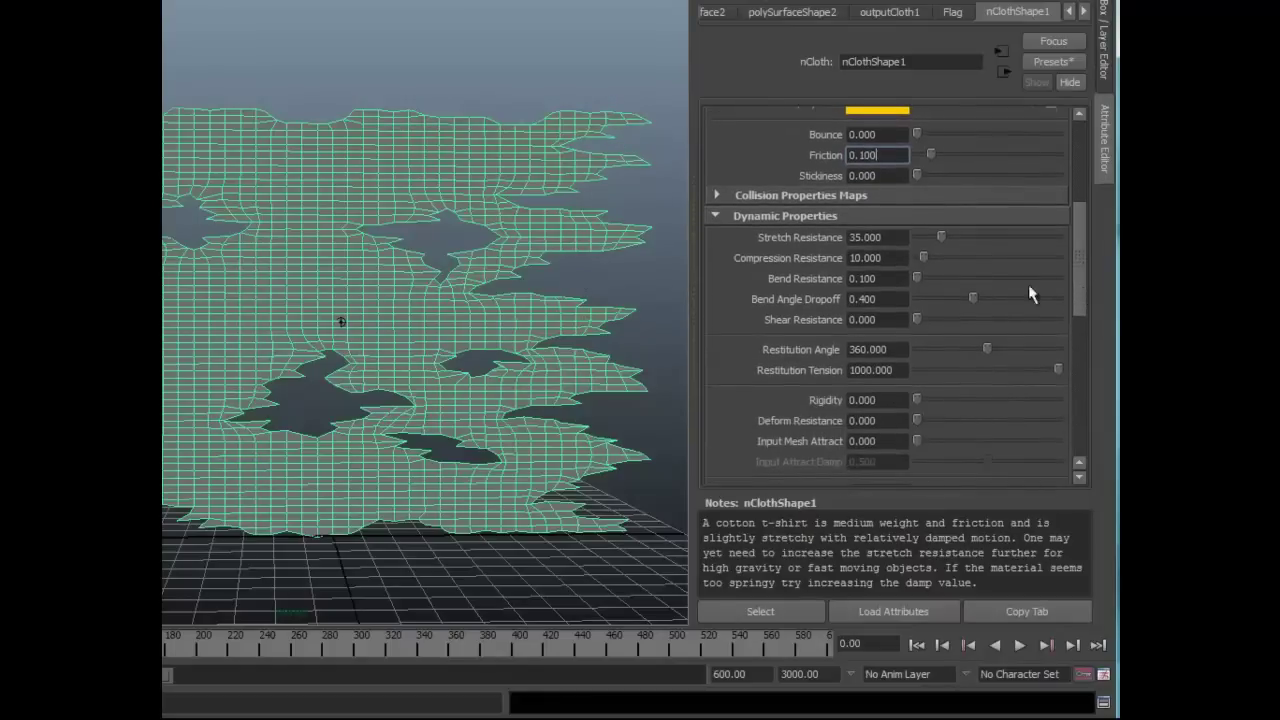
{"action": "left_click", "coordinate": [893, 237]}
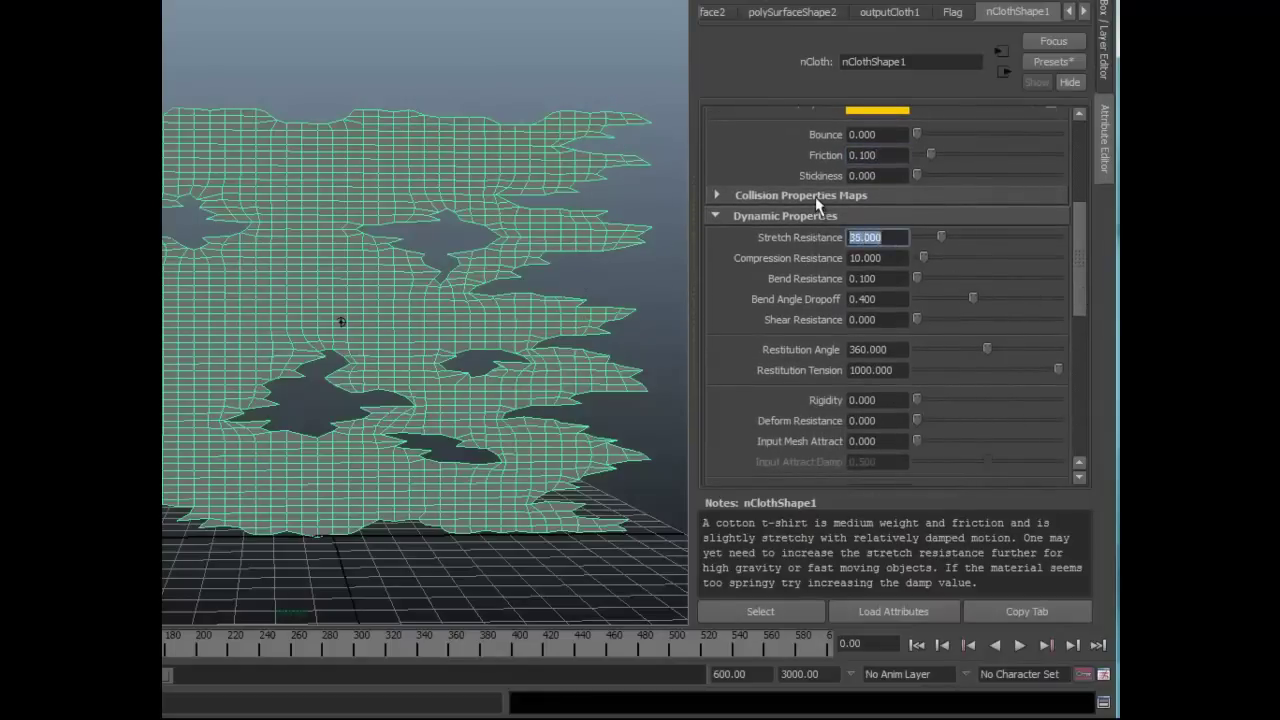
{"action": "type", "text": "40"}
{"action": "key", "text": "Return"}
{"action": "mouse_move", "coordinate": [1087, 255]}
{"action": "left_mouse_down"}
{"action": "mouse_move", "coordinate": [1072, 315]}
{"action": "mouse_move", "coordinate": [1073, 266]}
{"action": "left_mouse_up"}
Drive the nucleus1 solver's Wind Speed with the expression "nucleus1.windSpeed=rand (14,22);" and close the expression editor.
{"action": "left_click", "coordinate": [1084, 12]}
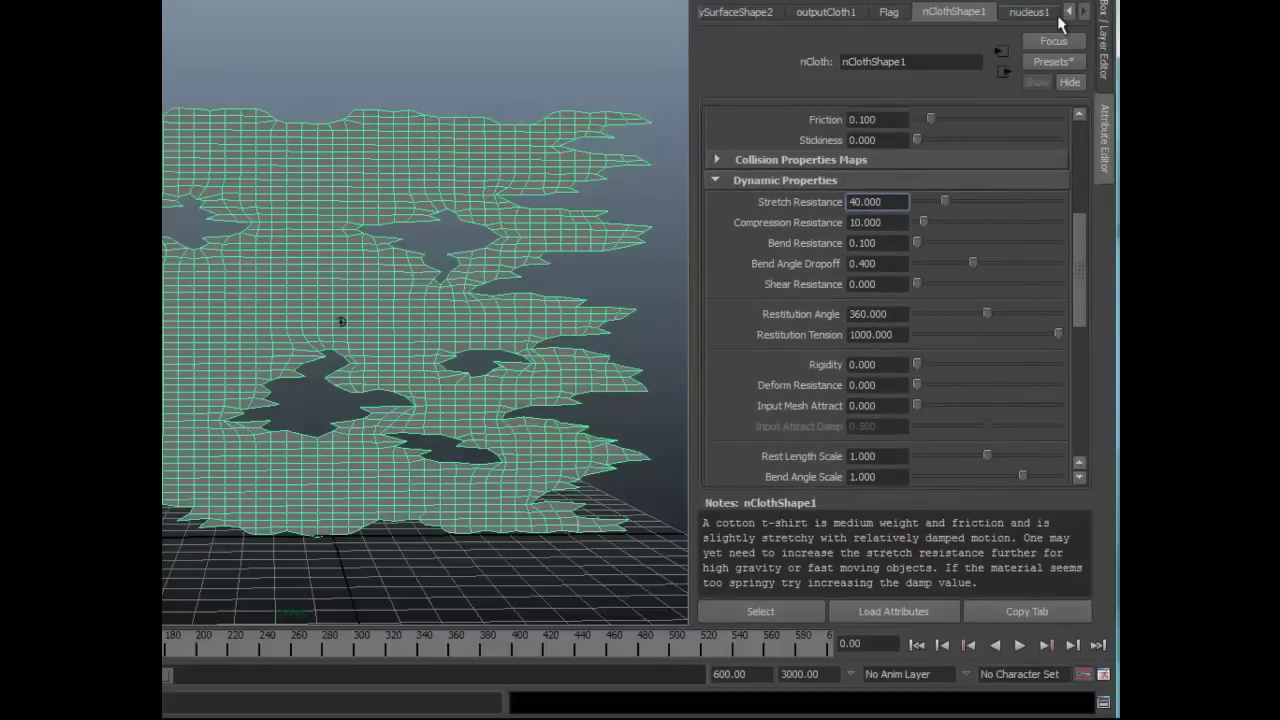
{"action": "left_click", "coordinate": [1030, 12]}
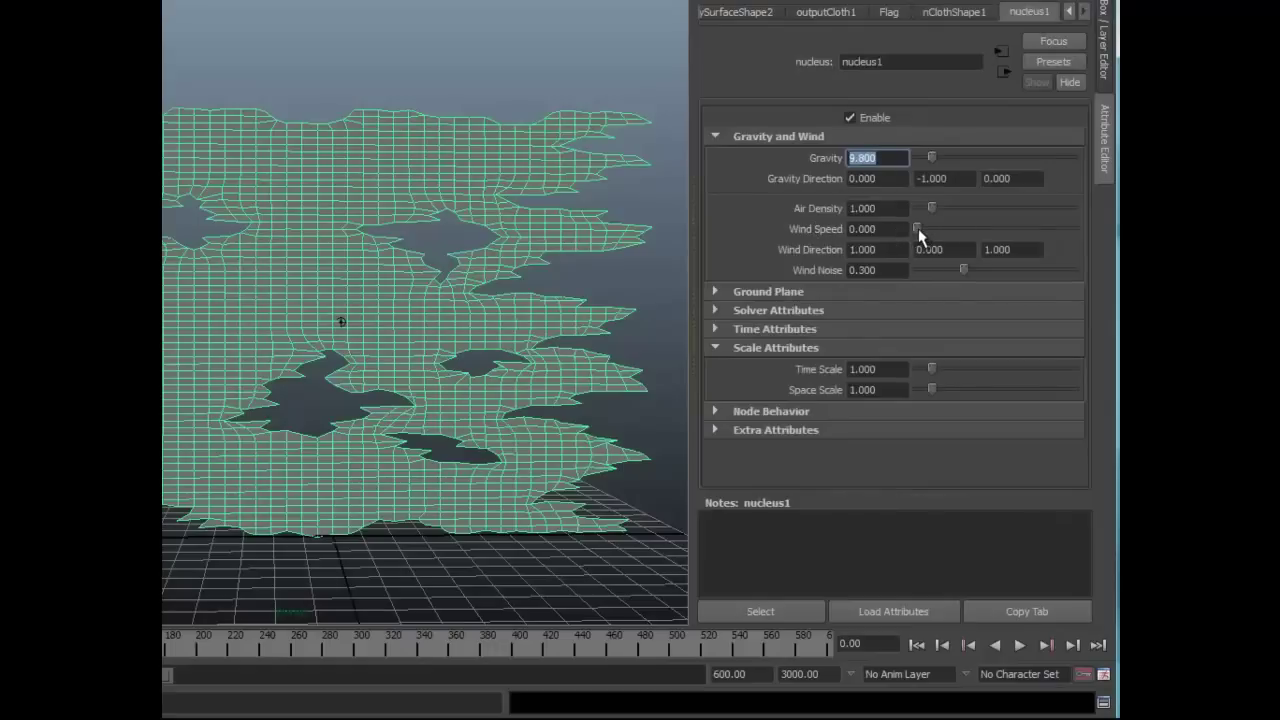
{"action": "left_click_drag", "start_coordinate": [918, 230], "coordinate": [966, 248]}
{"action": "left_click_drag", "start_coordinate": [972, 232], "coordinate": [917, 229]}
{"action": "right_click", "coordinate": [823, 230]}
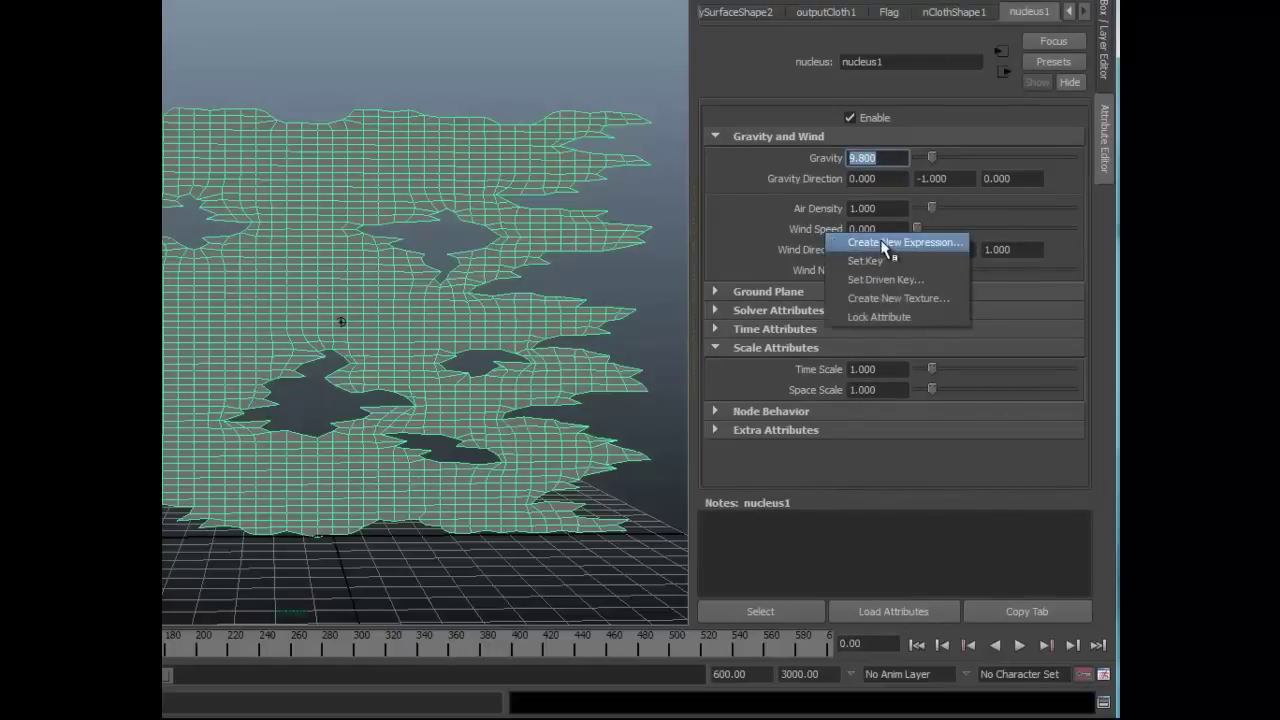
{"action": "left_click", "coordinate": [882, 243]}
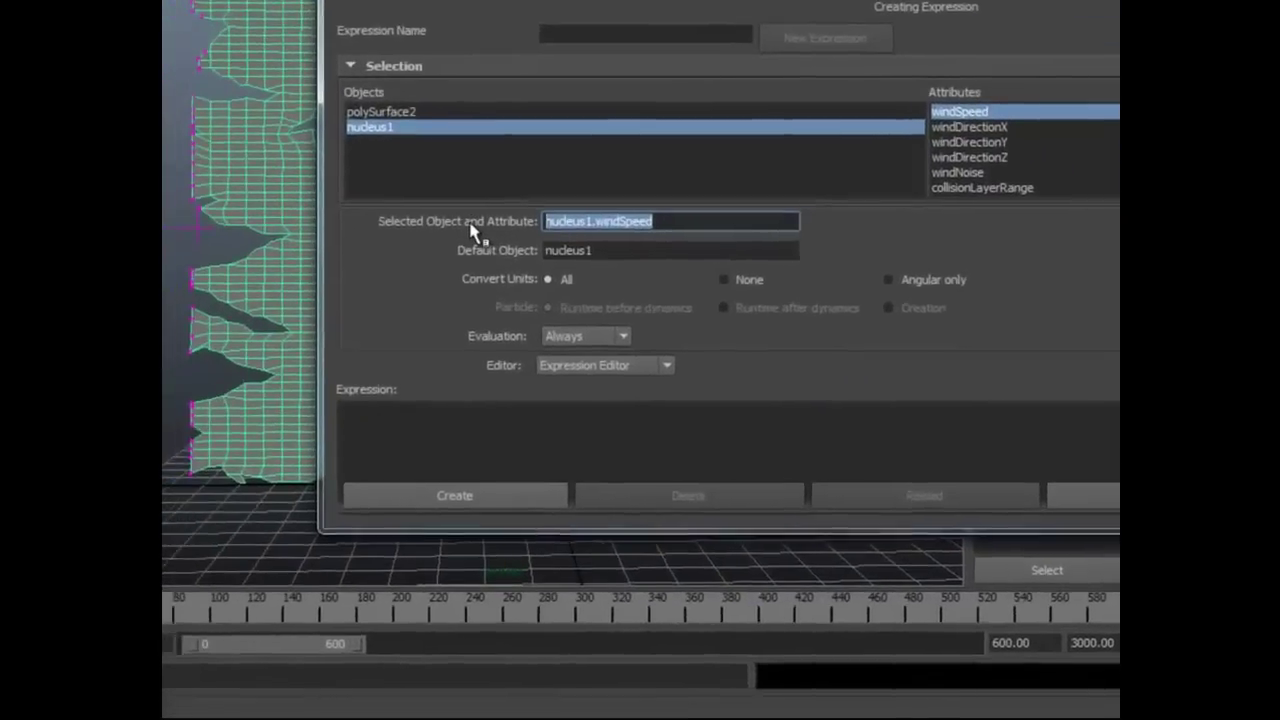
{"action": "left_click", "coordinate": [508, 423]}
{"action": "type", "text": "nucleus1.windSpeed"}
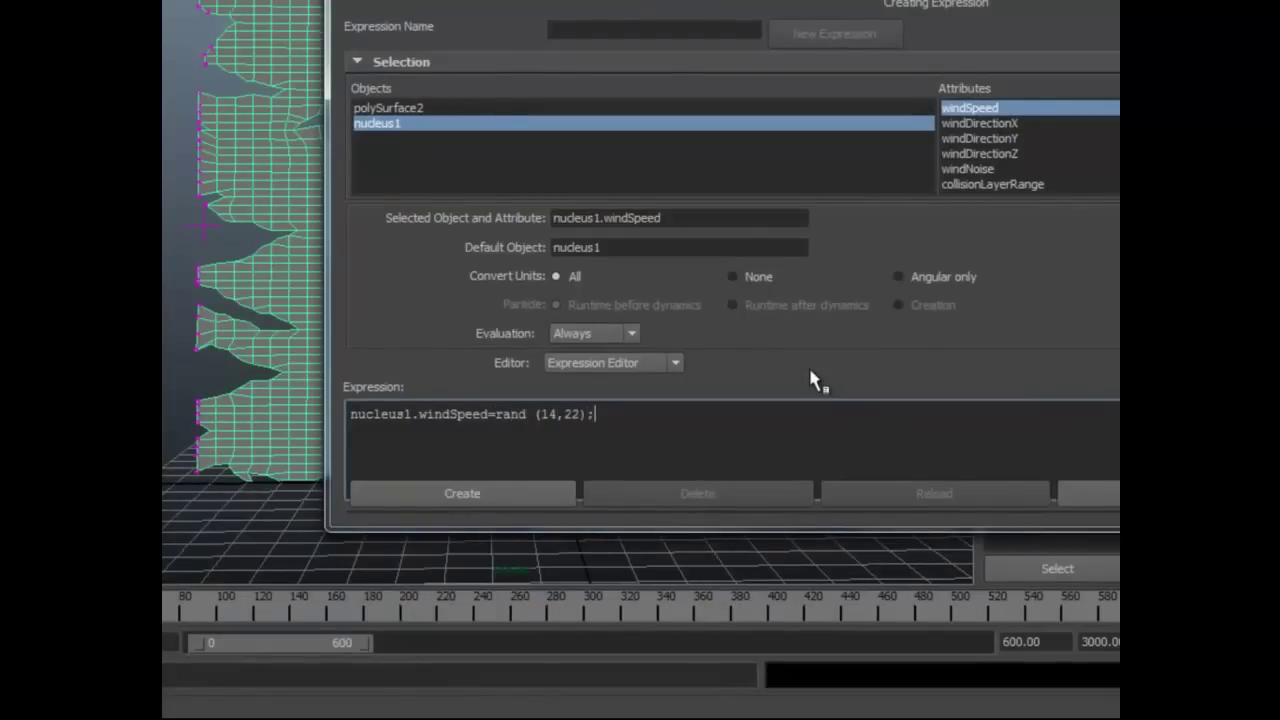
{"action": "left_click", "coordinate": [523, 494]}
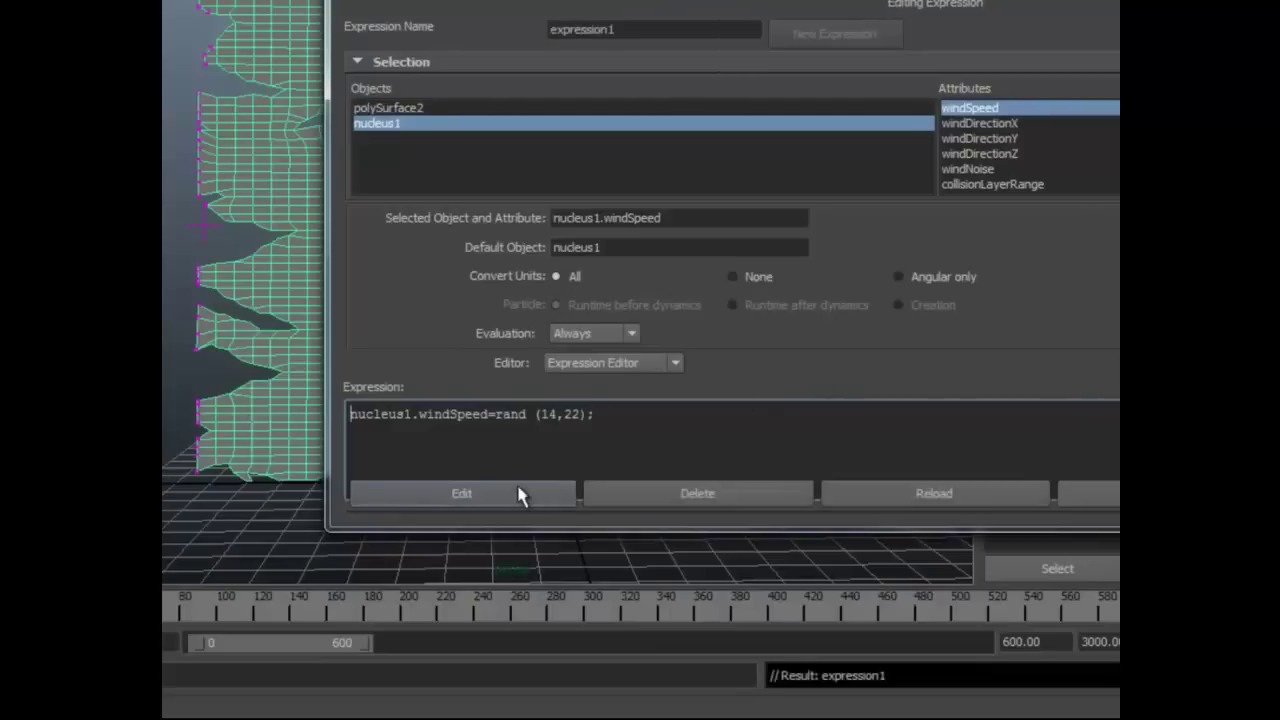
{"action": "left_click", "coordinate": [1279, 493]}
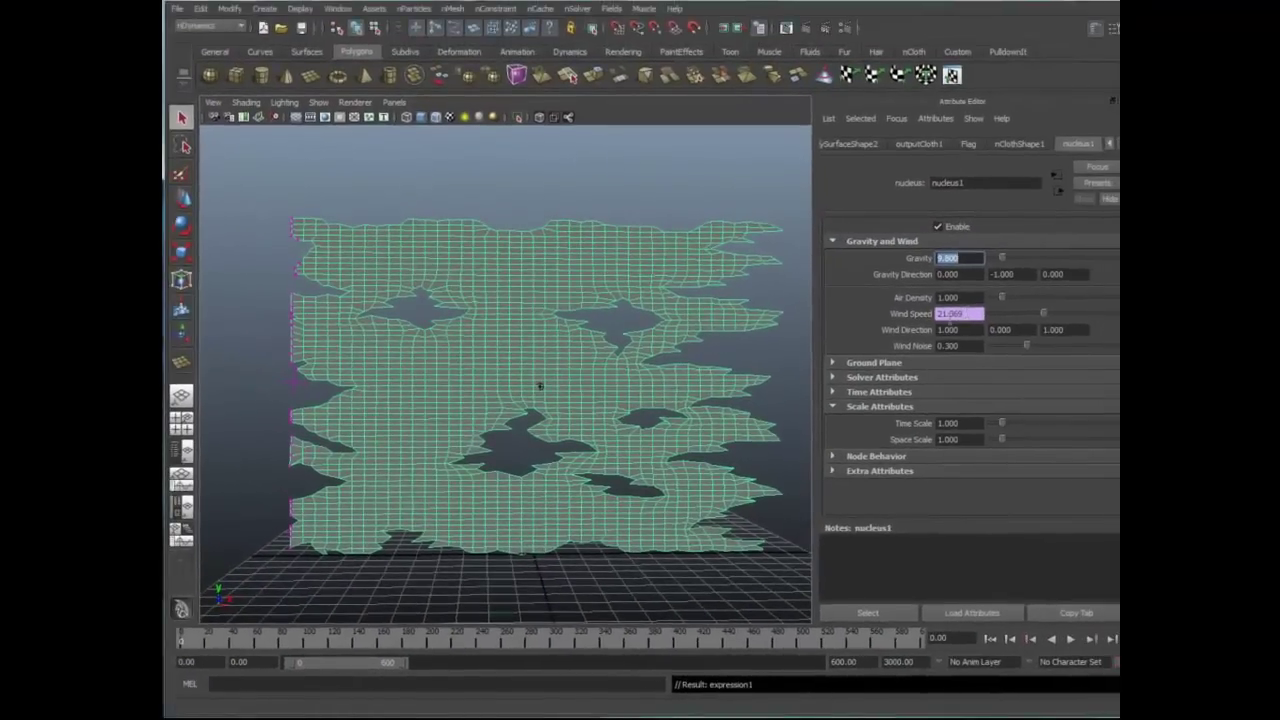
Deselect the flag, play the wind simulation while examining the cloth's motion from several angles, and stop playback.
{"action": "left_click", "coordinate": [790, 530]}
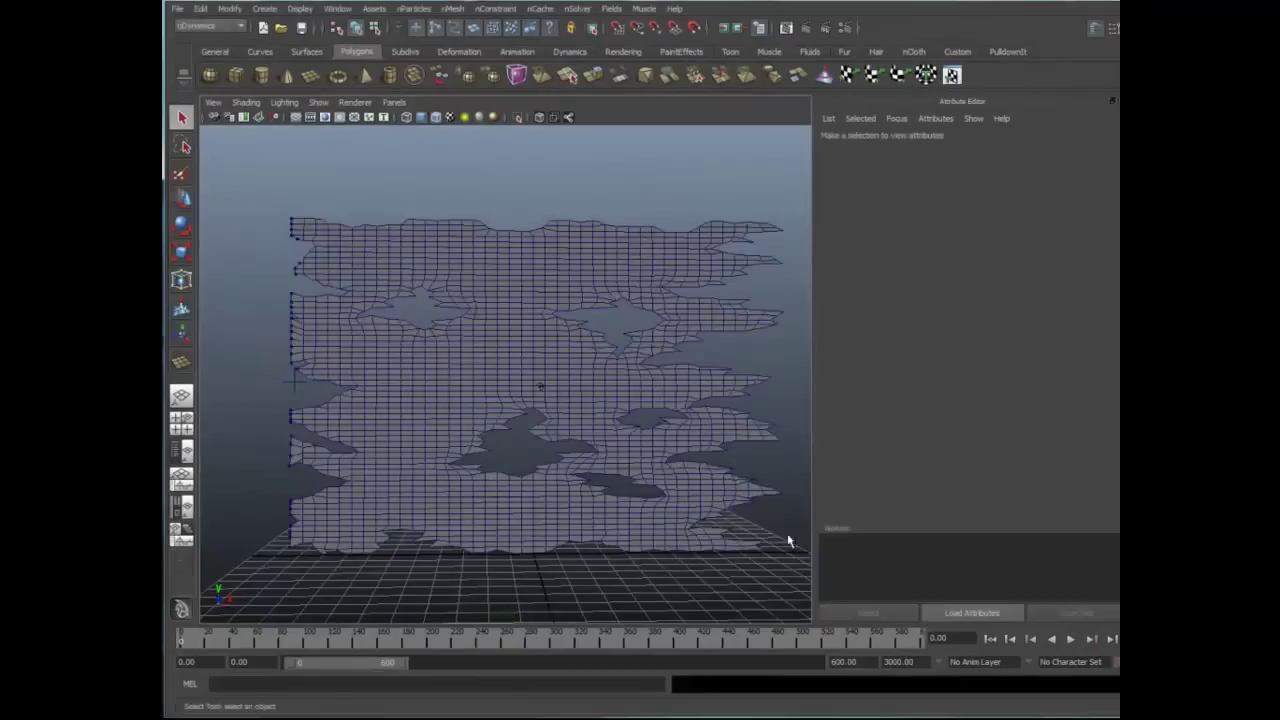
{"action": "left_click", "coordinate": [1070, 638]}
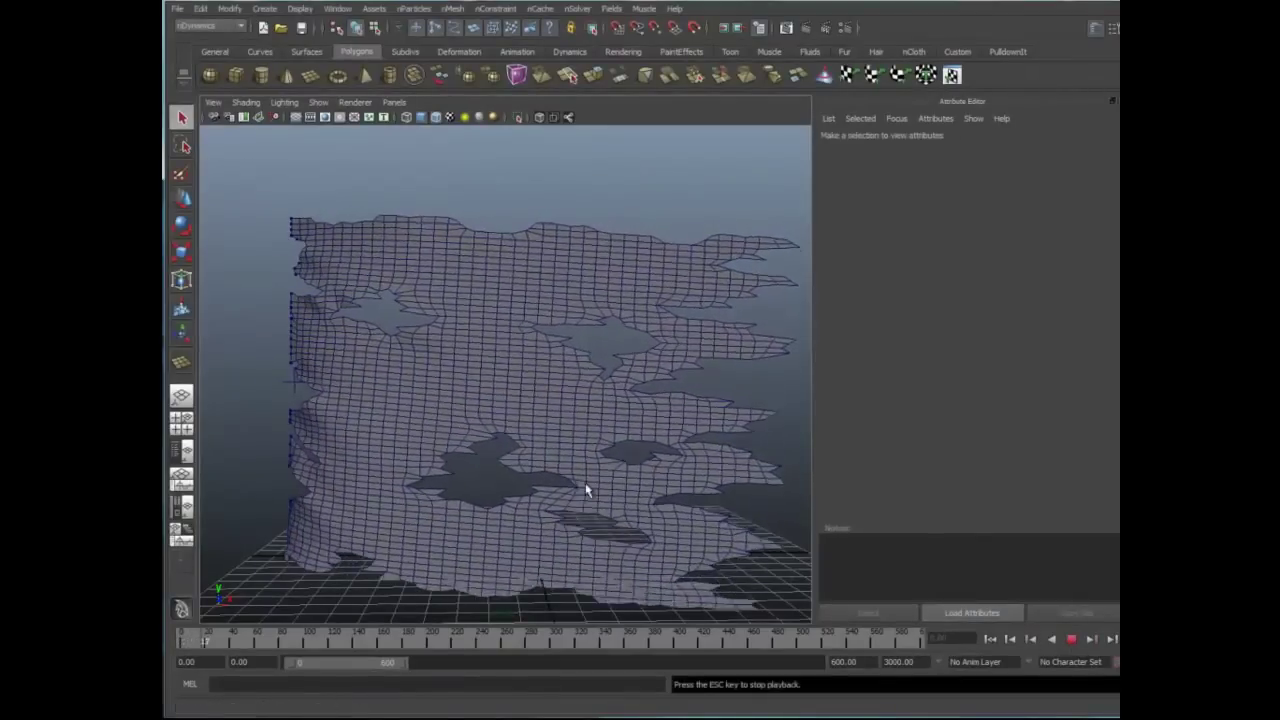
{"action": "left_click_drag", "start_coordinate": [588, 460], "coordinate": [528, 468], "text": "alt"}
{"action": "middle_click_drag", "start_coordinate": [528, 468], "coordinate": [520, 412], "text": "alt"}
{"action": "left_click_drag", "start_coordinate": [519, 412], "coordinate": [491, 374], "text": "alt"}
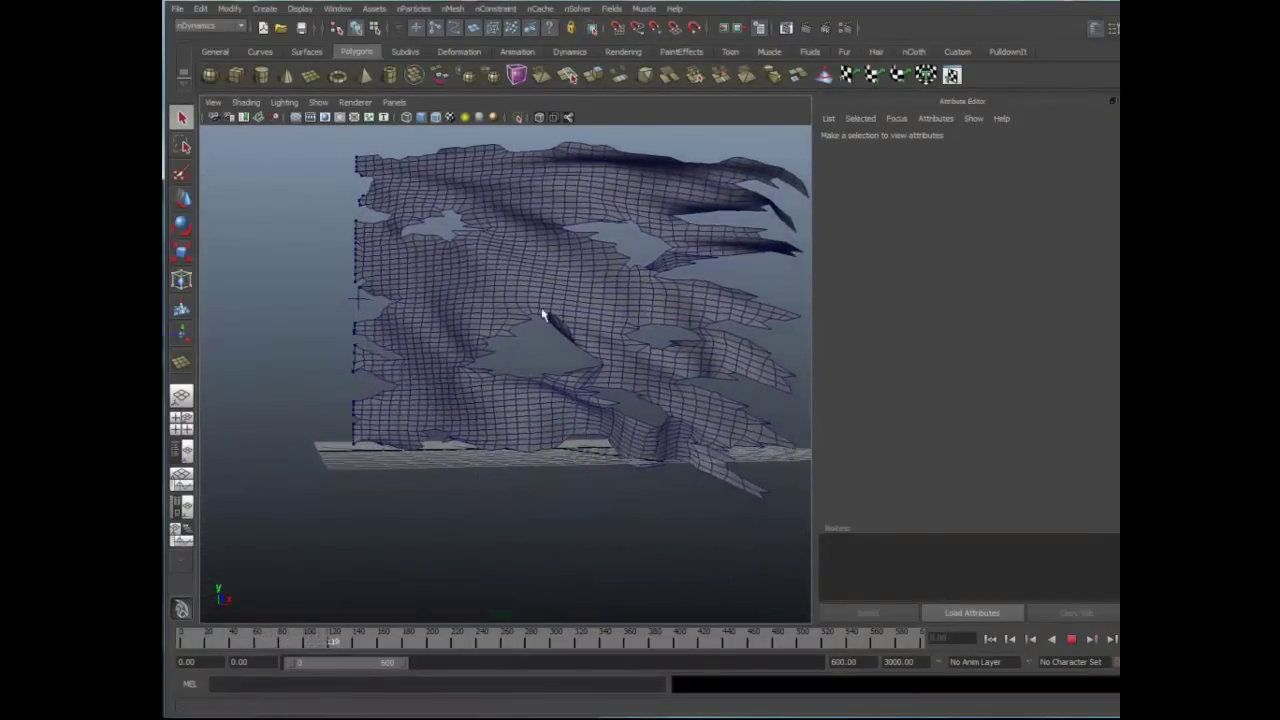
{"action": "left_click_drag", "start_coordinate": [651, 323], "coordinate": [590, 358], "text": "alt"}
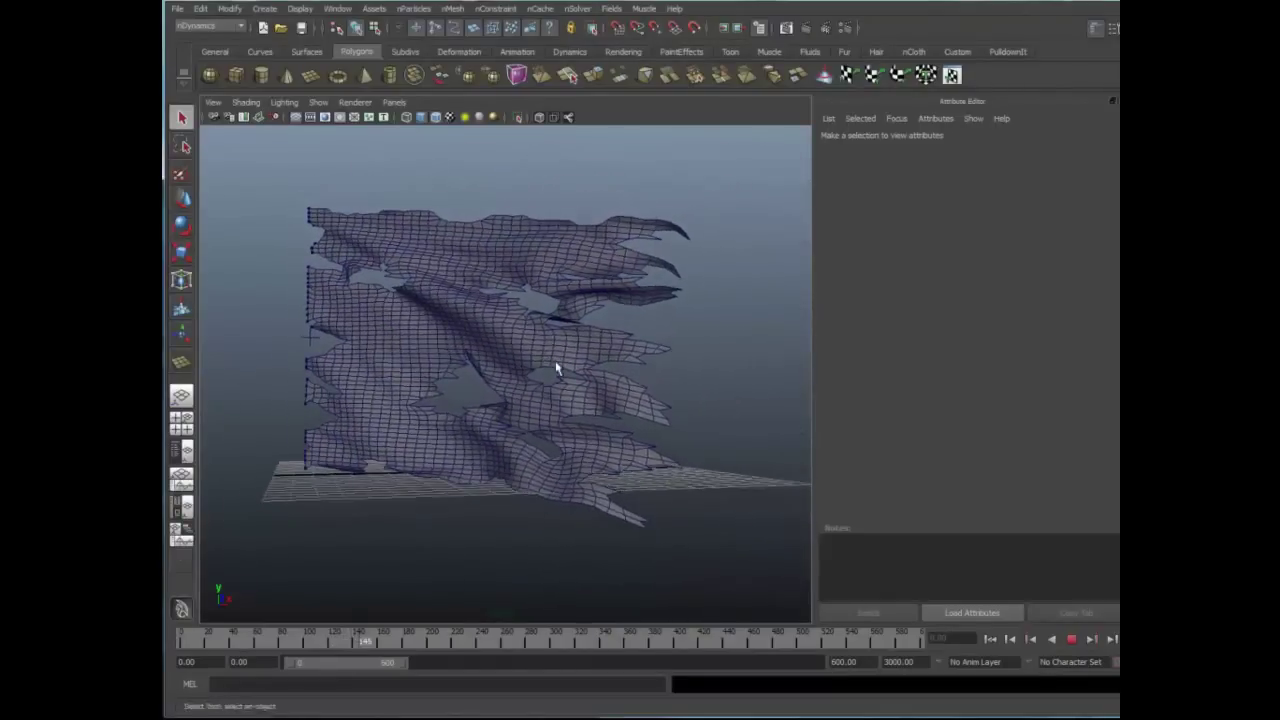
{"action": "right_click_drag", "start_coordinate": [551, 363], "coordinate": [592, 377], "text": "alt"}
{"action": "left_click_drag", "start_coordinate": [592, 377], "coordinate": [606, 391], "text": "alt"}
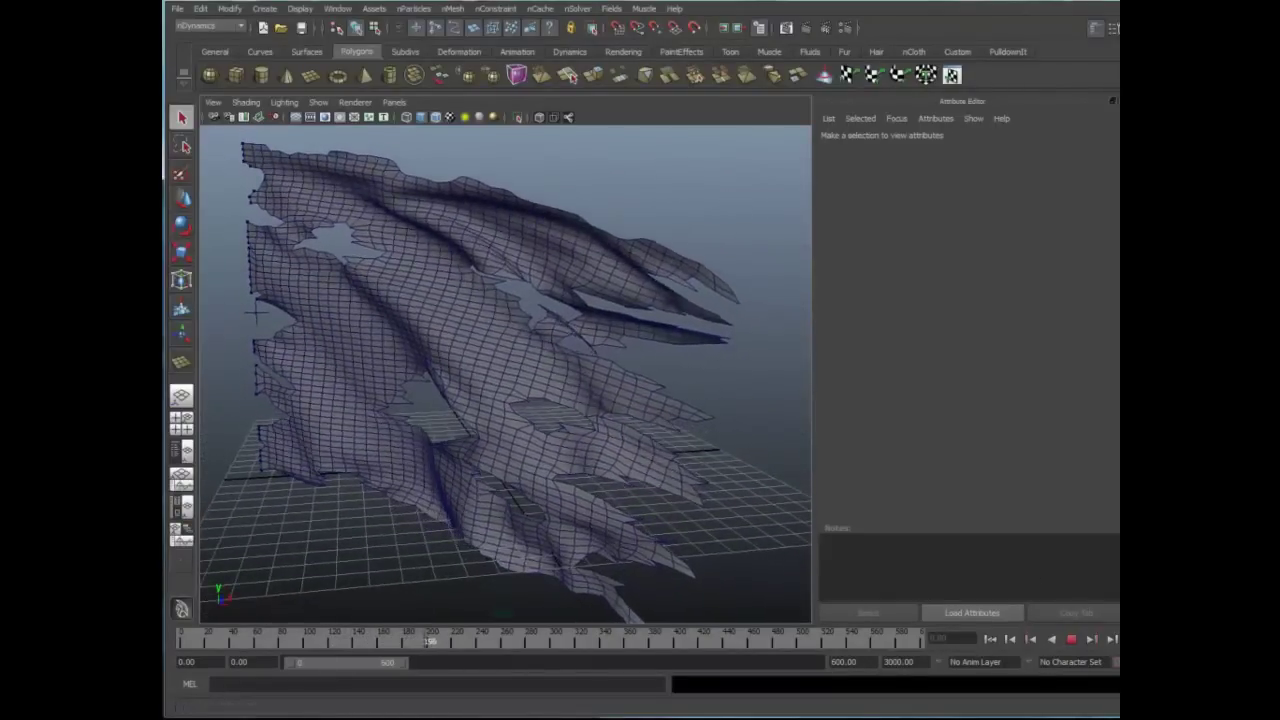
{"action": "key", "text": "Escape"}
Select the flag, open its nCloth Damp value for editing, and deselect the flag.
{"action": "left_click", "coordinate": [503, 237]}
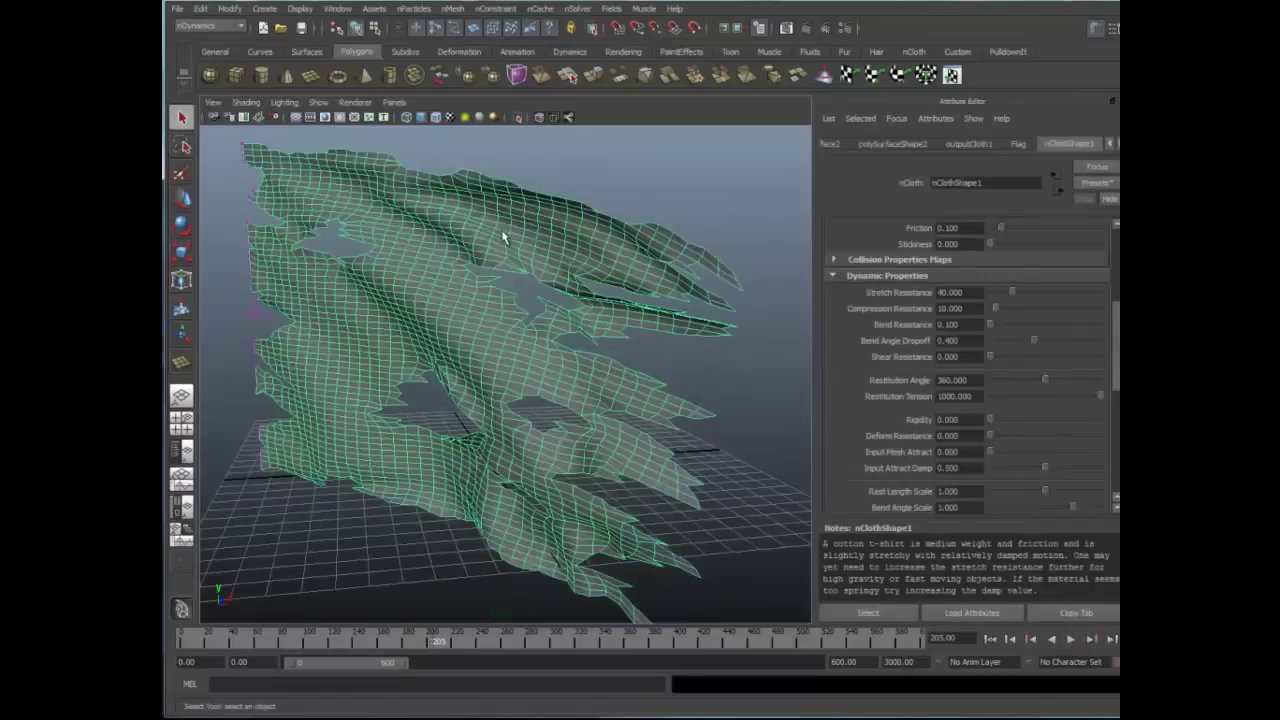
{"action": "left_click_drag", "start_coordinate": [1118, 313], "coordinate": [1117, 385]}
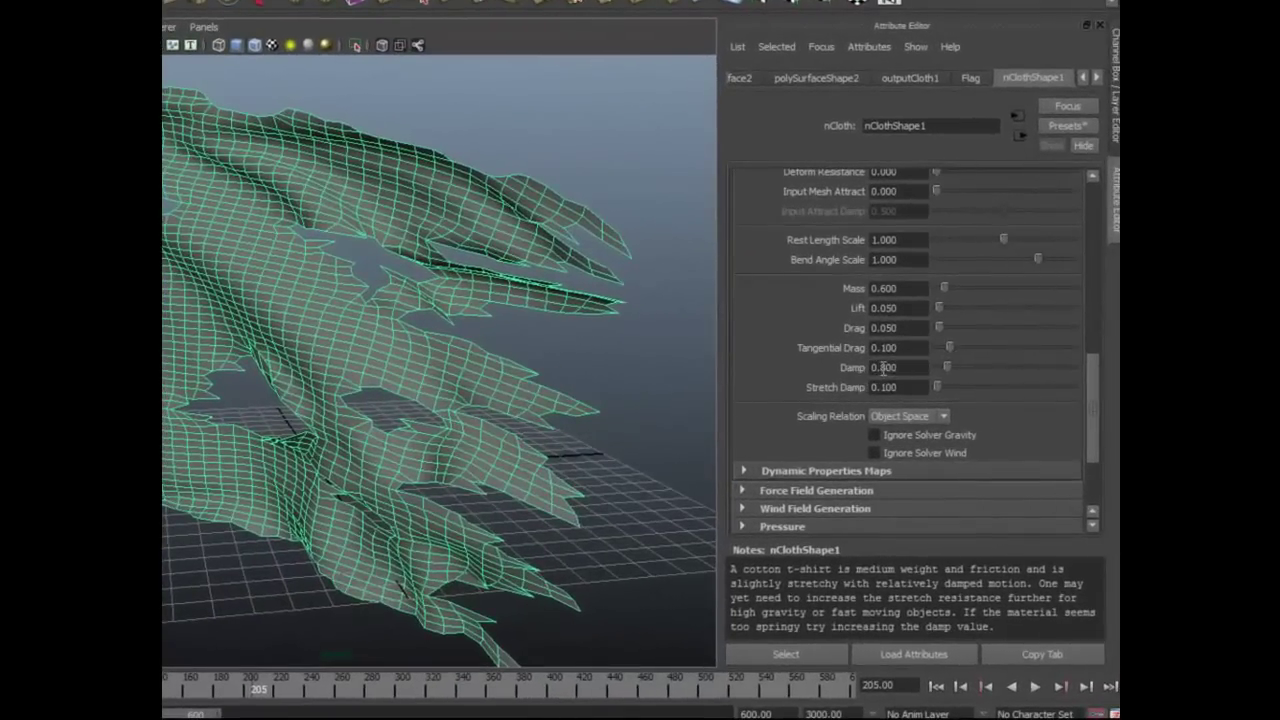
{"action": "double_click", "coordinate": [883, 367]}
{"action": "left_click", "coordinate": [670, 162]}
Rewind to the start frame, replay the simulation to examine how the flag flutters, and stop playback.
{"action": "left_click", "coordinate": [937, 687]}
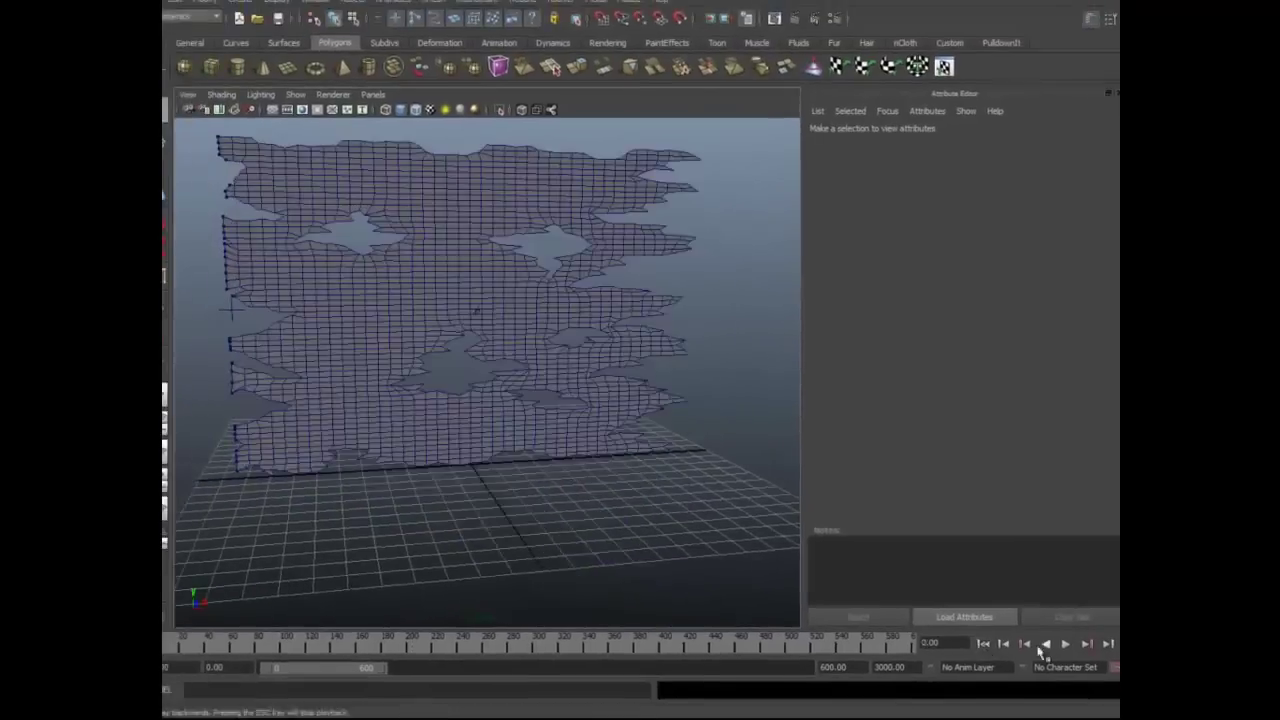
{"action": "left_click", "coordinate": [1035, 687]}
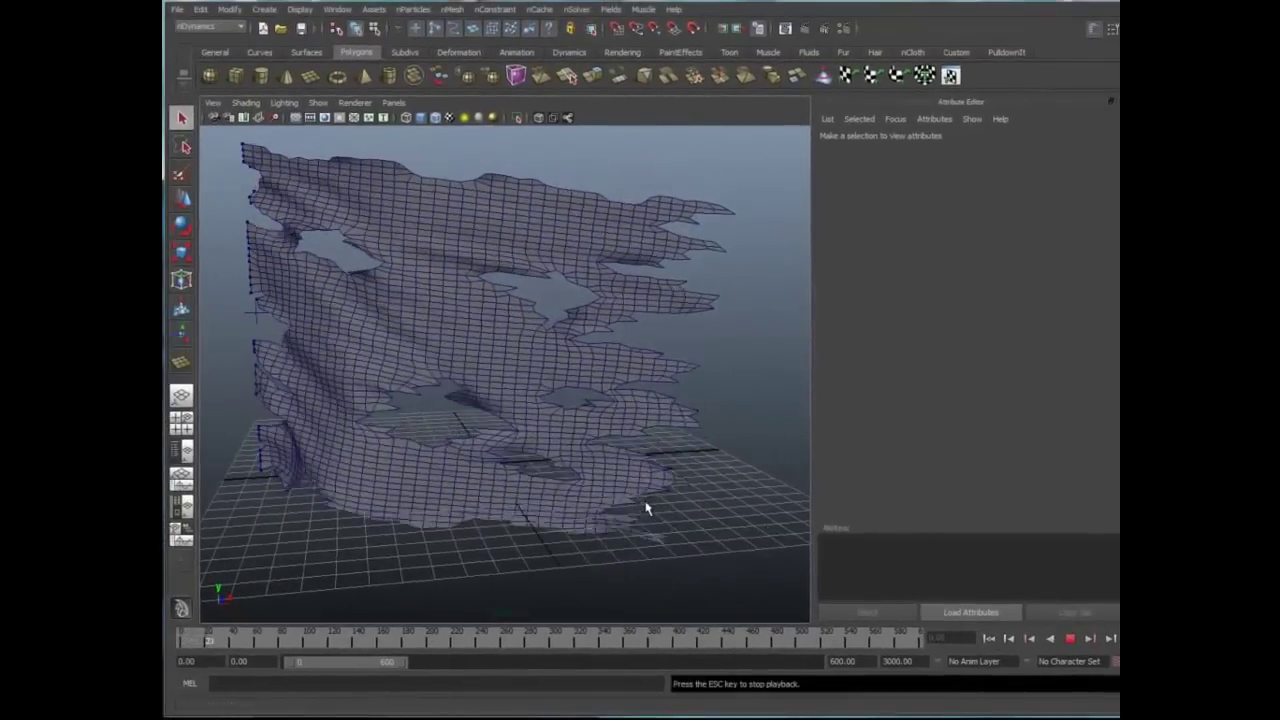
{"action": "left_click_drag", "start_coordinate": [647, 502], "coordinate": [656, 486], "text": "alt"}
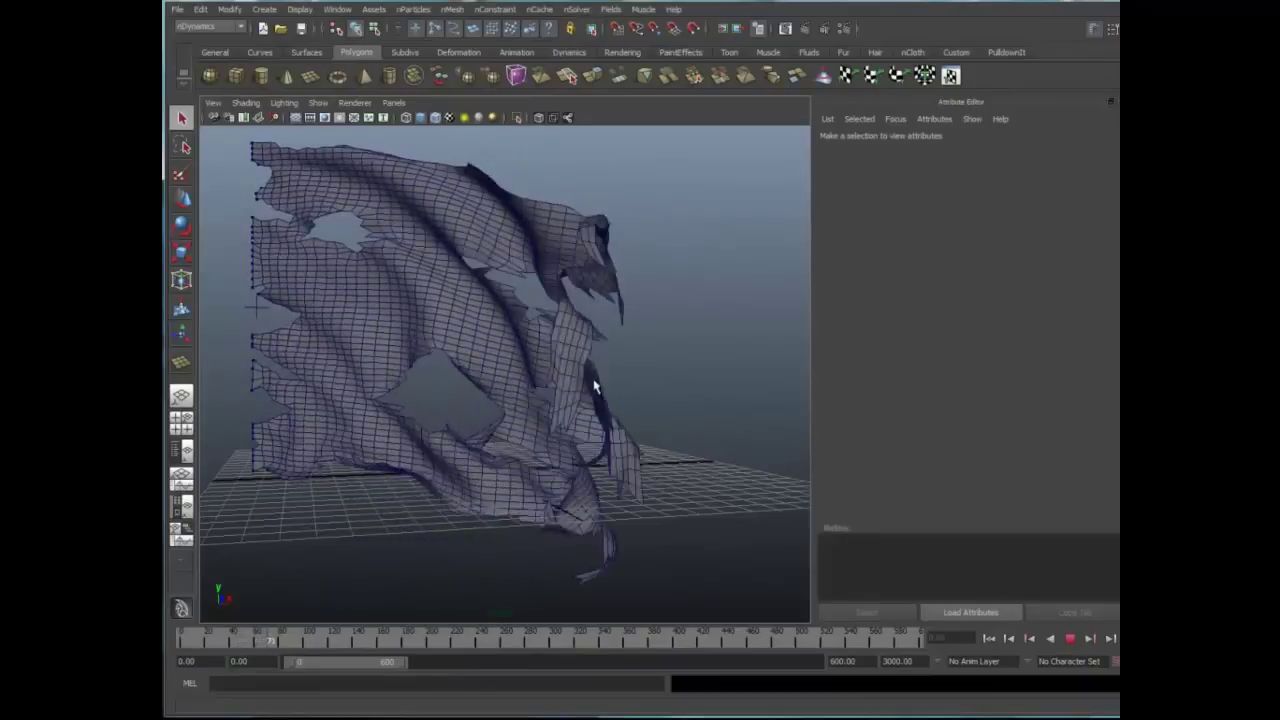
{"action": "left_click_drag", "start_coordinate": [631, 391], "coordinate": [642, 418], "text": "alt"}
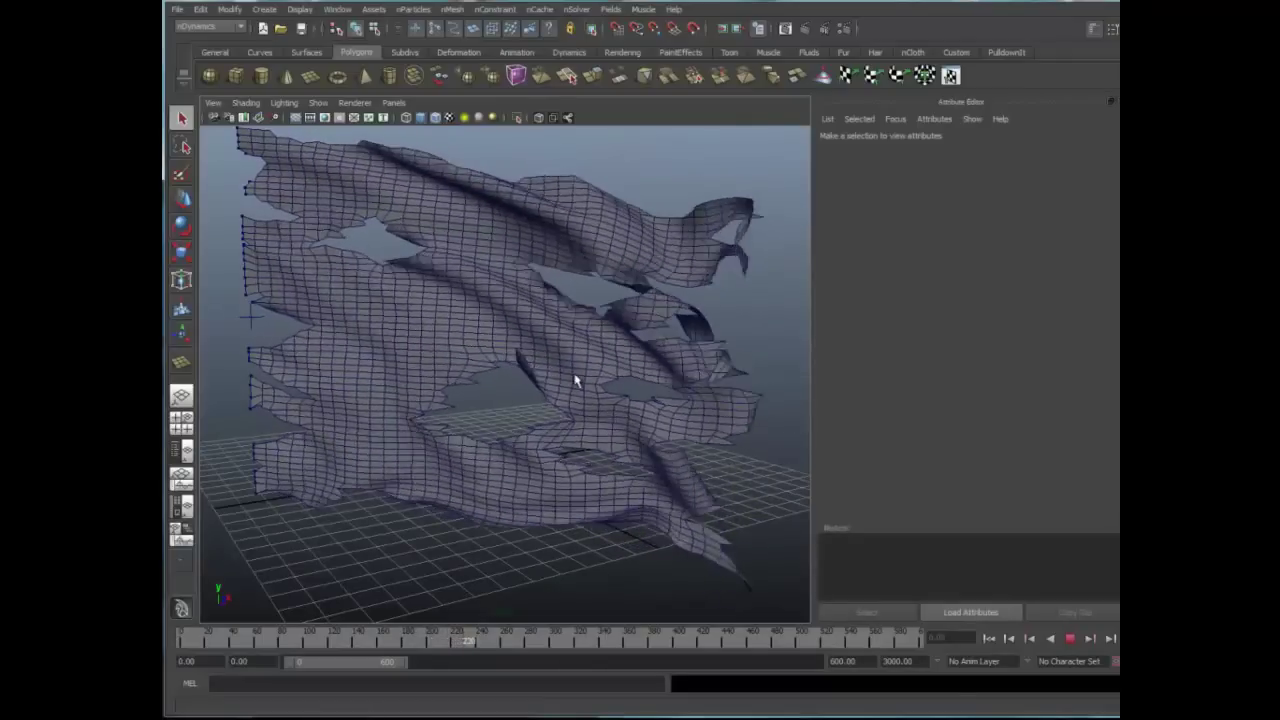
{"action": "left_click", "coordinate": [1072, 641]}
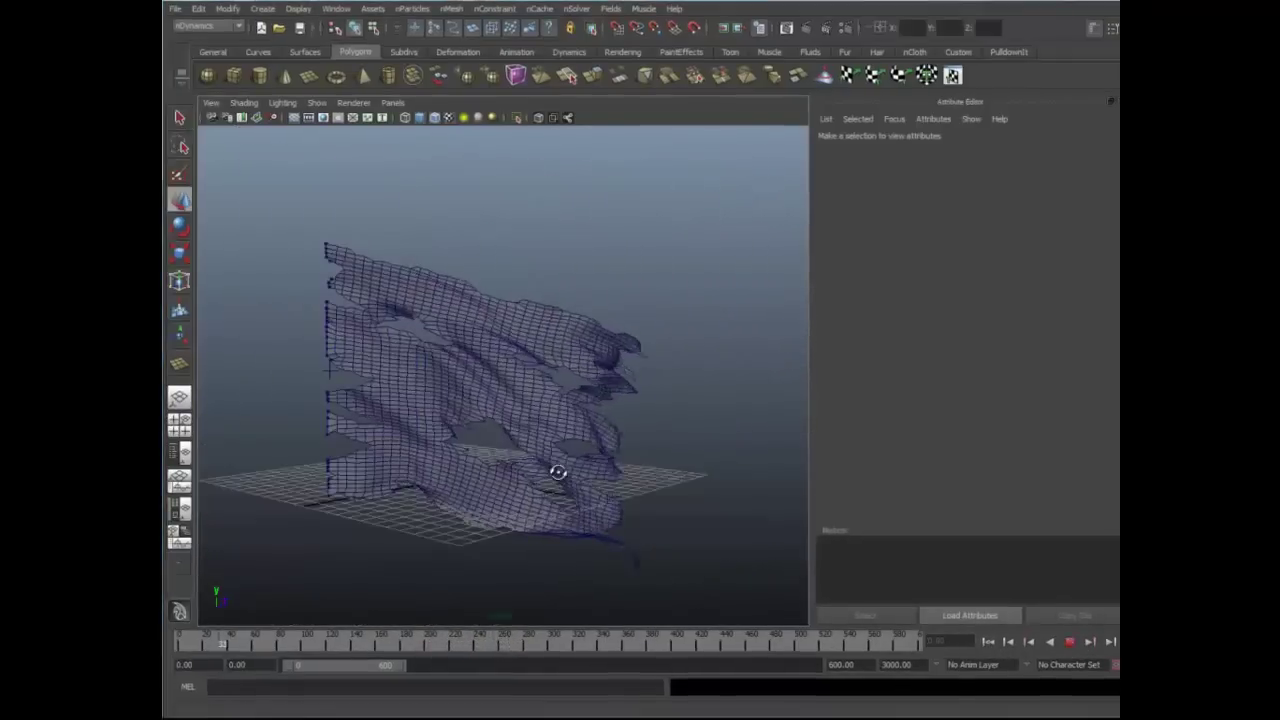
Examine the flag's movement from different sides and distances while the wind simulation plays.
{"action": "left_click_drag", "start_coordinate": [557, 471], "coordinate": [566, 460], "text": "alt"}
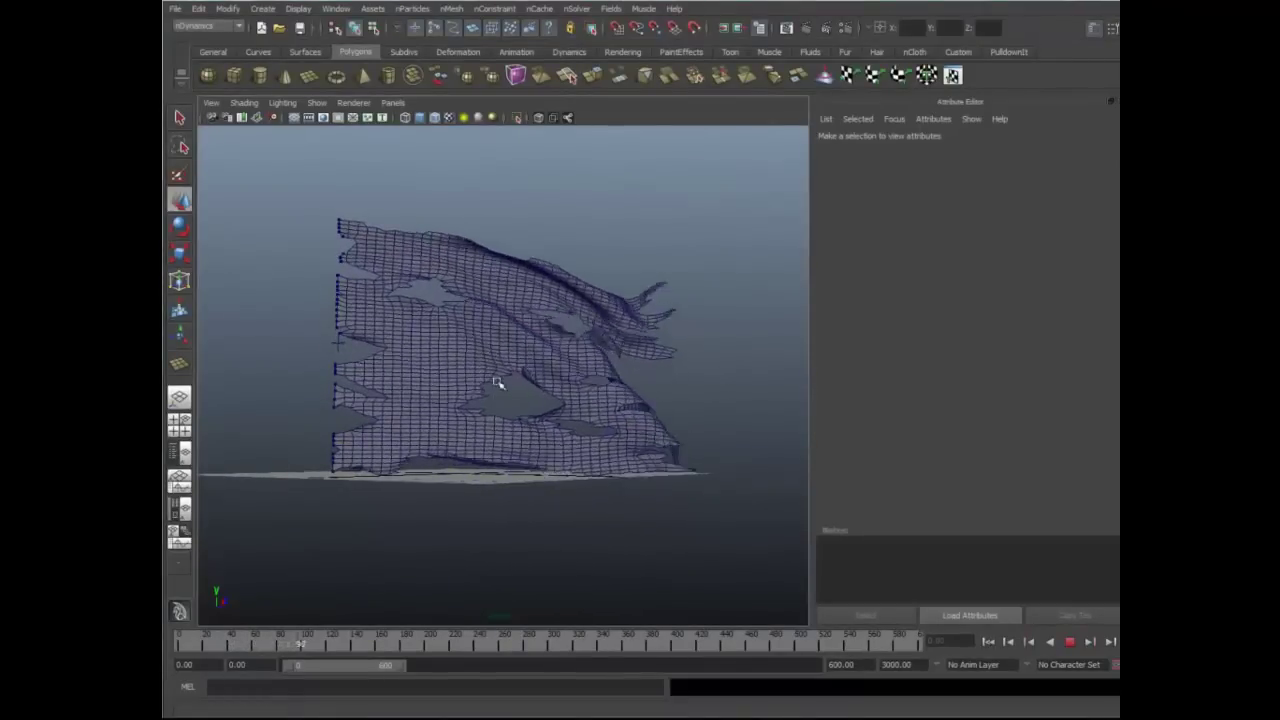
{"action": "left_click_drag", "start_coordinate": [500, 394], "coordinate": [498, 421], "text": "alt"}
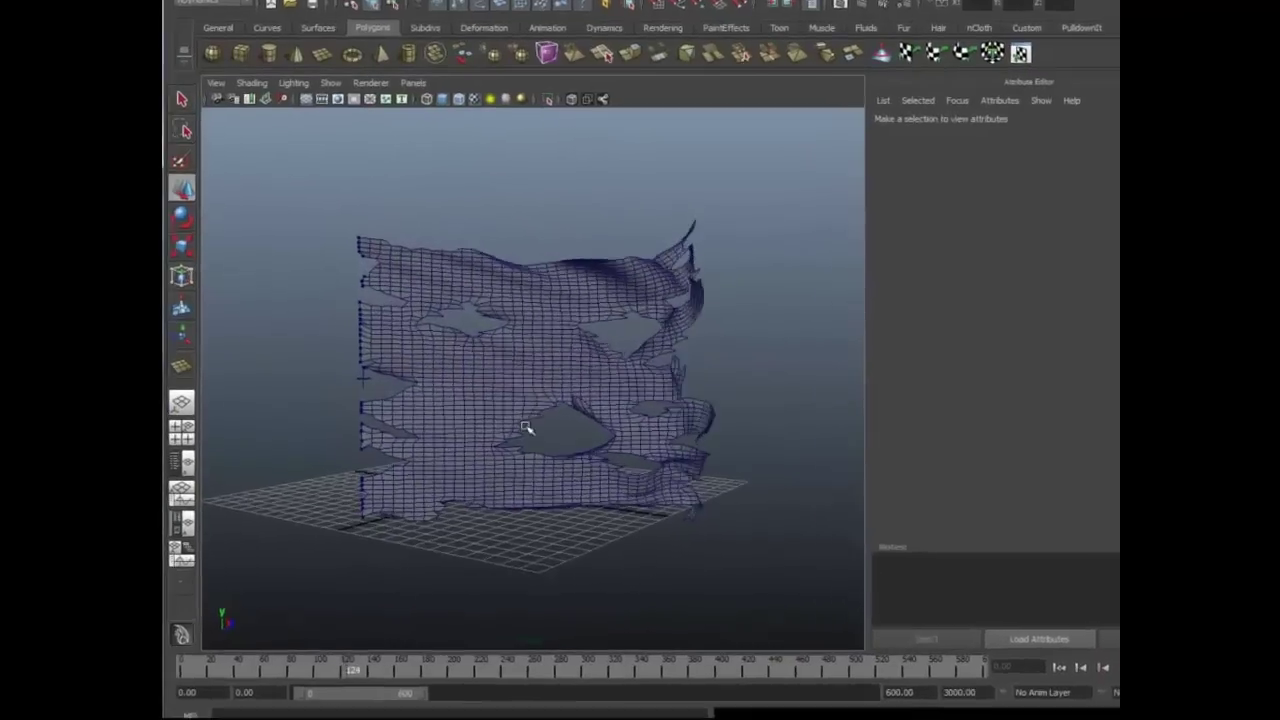
{"action": "right_click_drag", "start_coordinate": [540, 424], "coordinate": [590, 420], "text": "alt"}
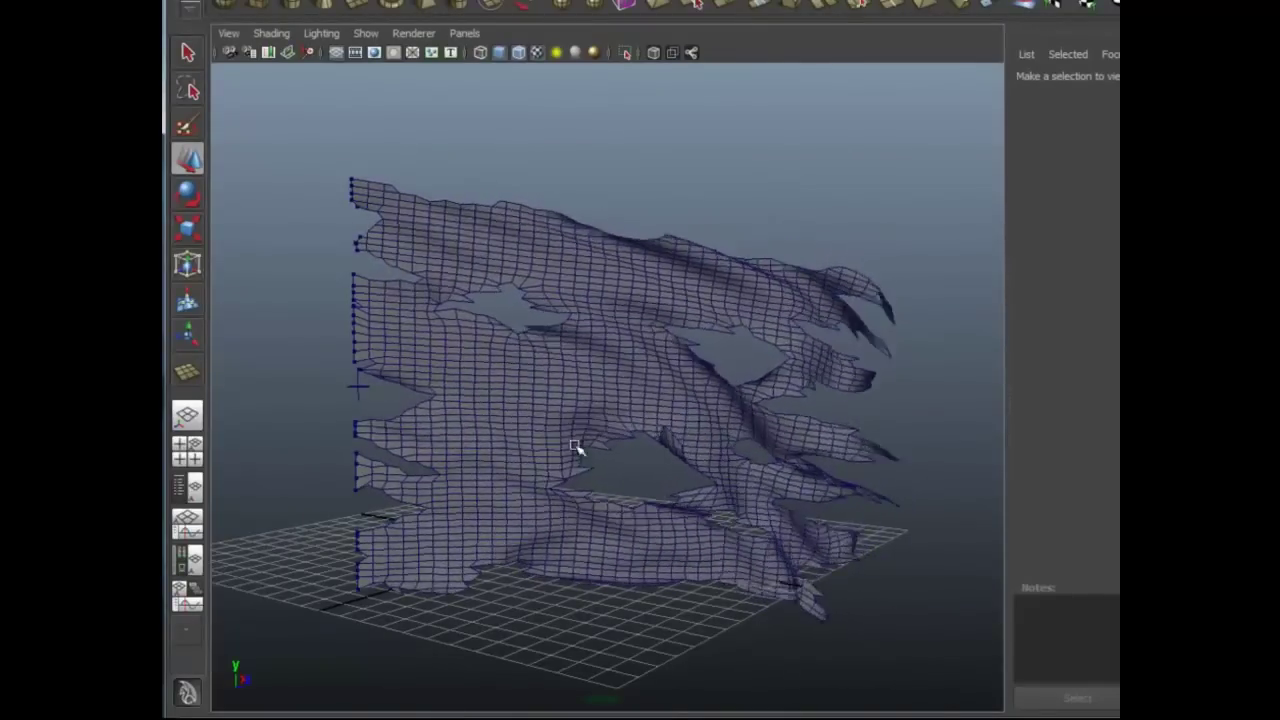
{"action": "left_click_drag", "start_coordinate": [537, 423], "coordinate": [620, 421], "text": "alt"}
{"action": "left_click_drag", "start_coordinate": [782, 480], "coordinate": [737, 457], "text": "alt"}
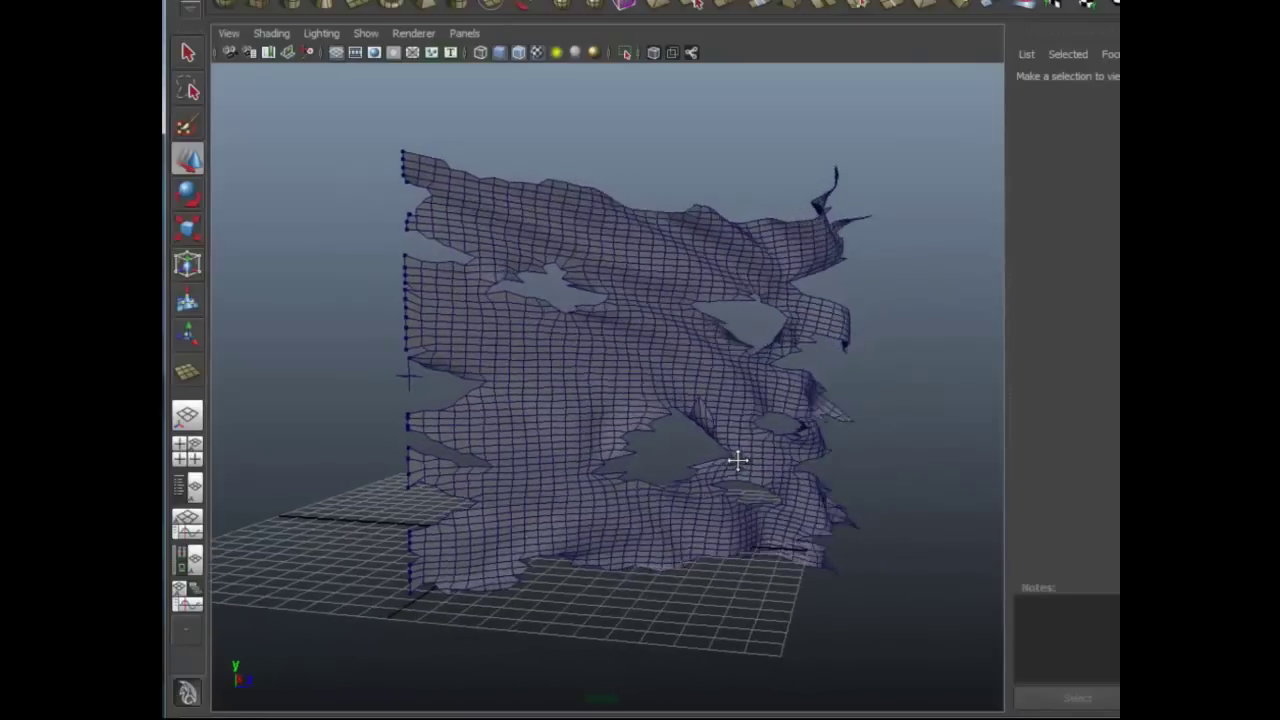
Stop playback, select the flag and add a Volume Axis field that affects it.
{"action": "left_click", "coordinate": [1070, 640]}
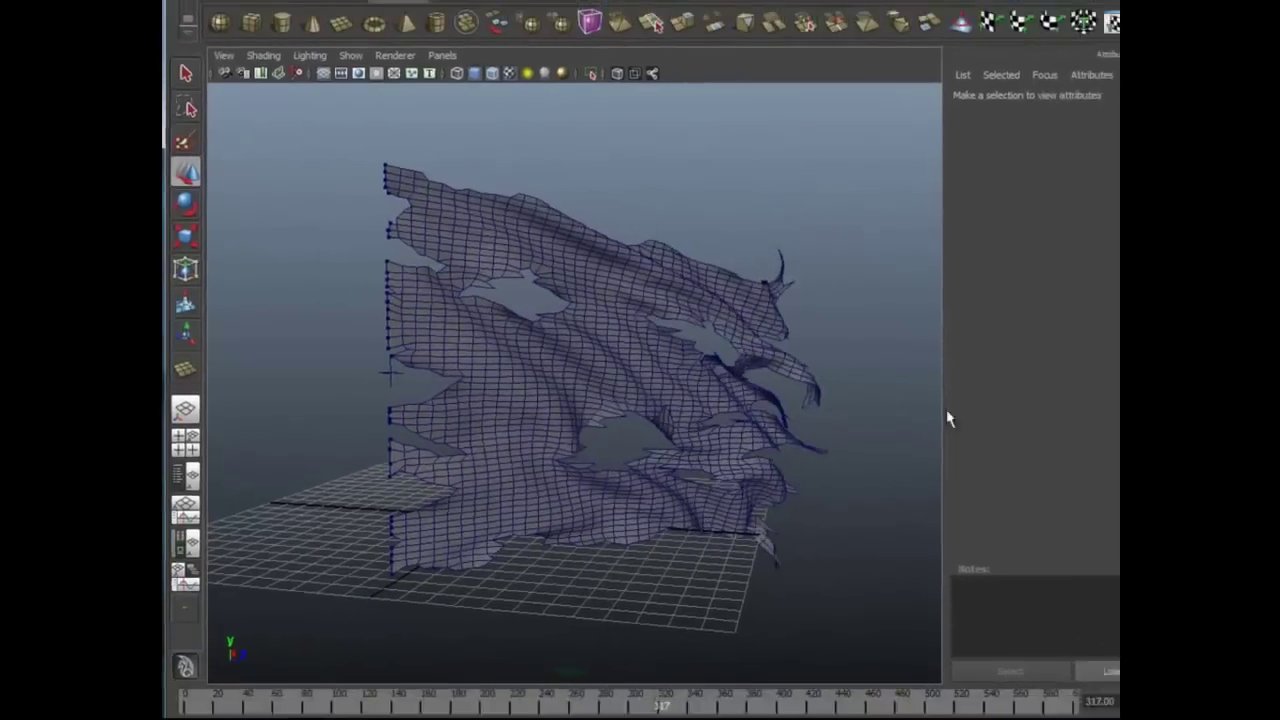
{"action": "left_click", "coordinate": [627, 298]}
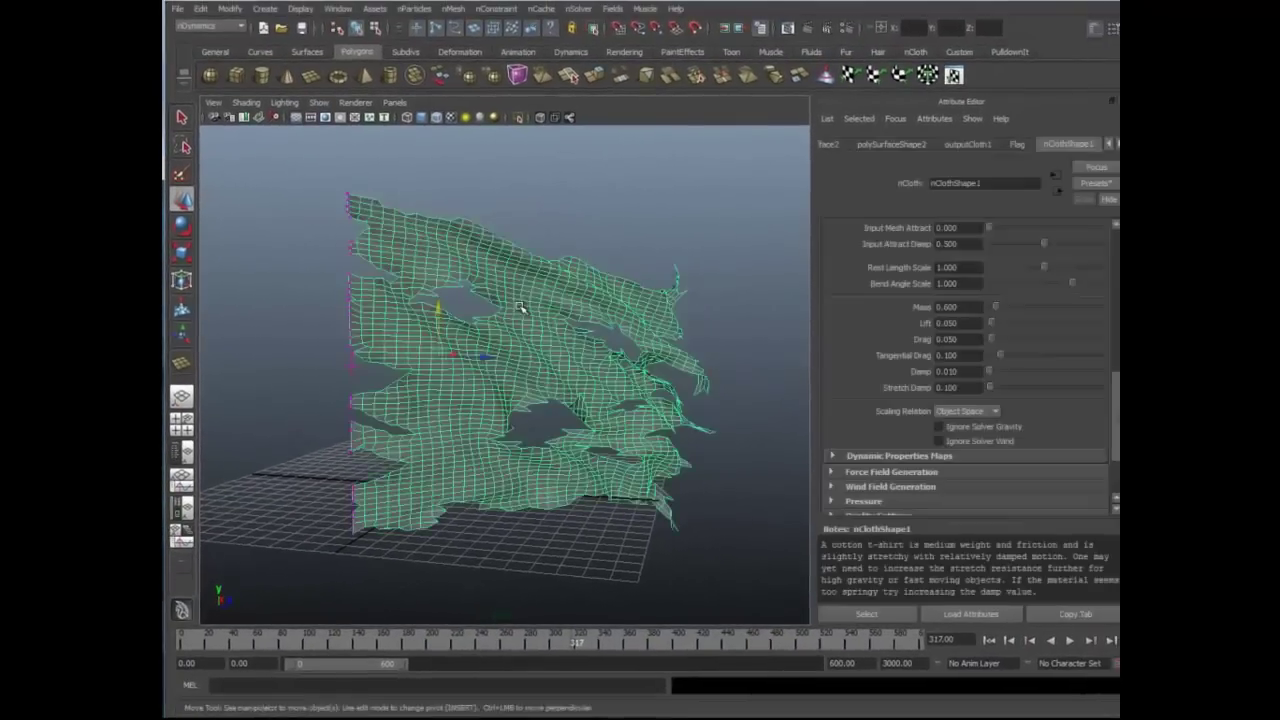
{"action": "left_click", "coordinate": [612, 9]}
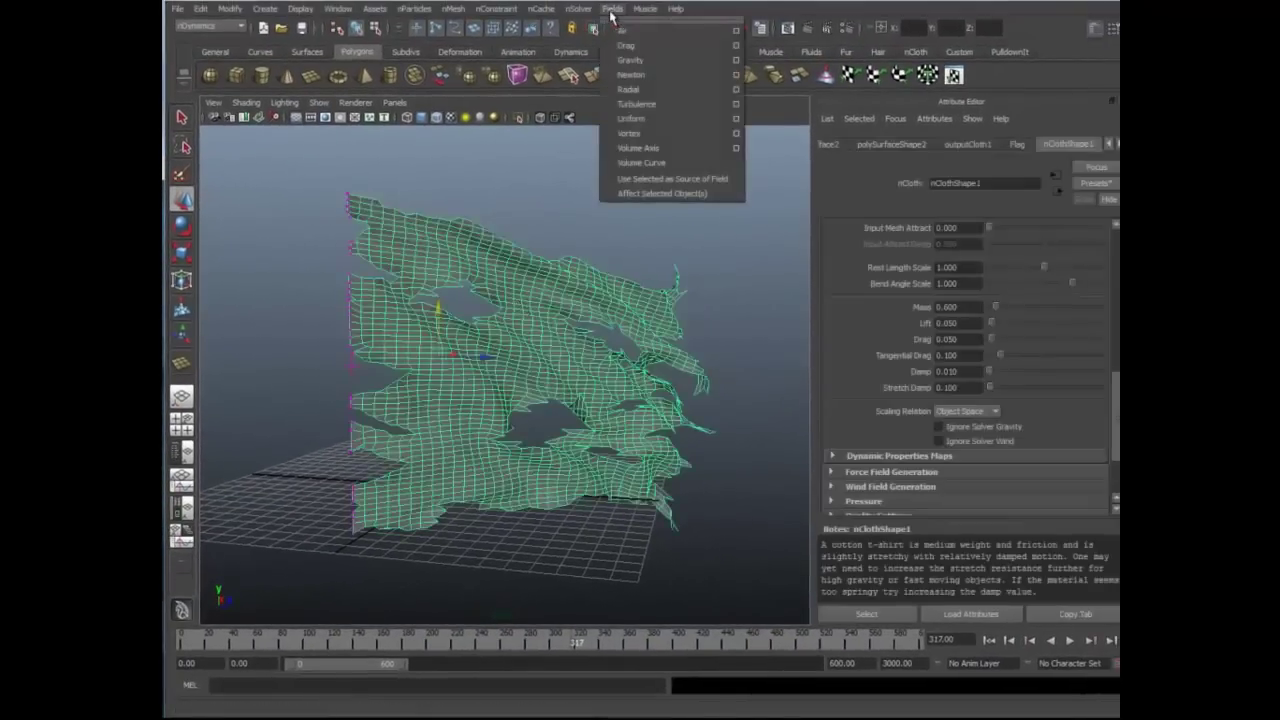
{"action": "left_click", "coordinate": [649, 152]}
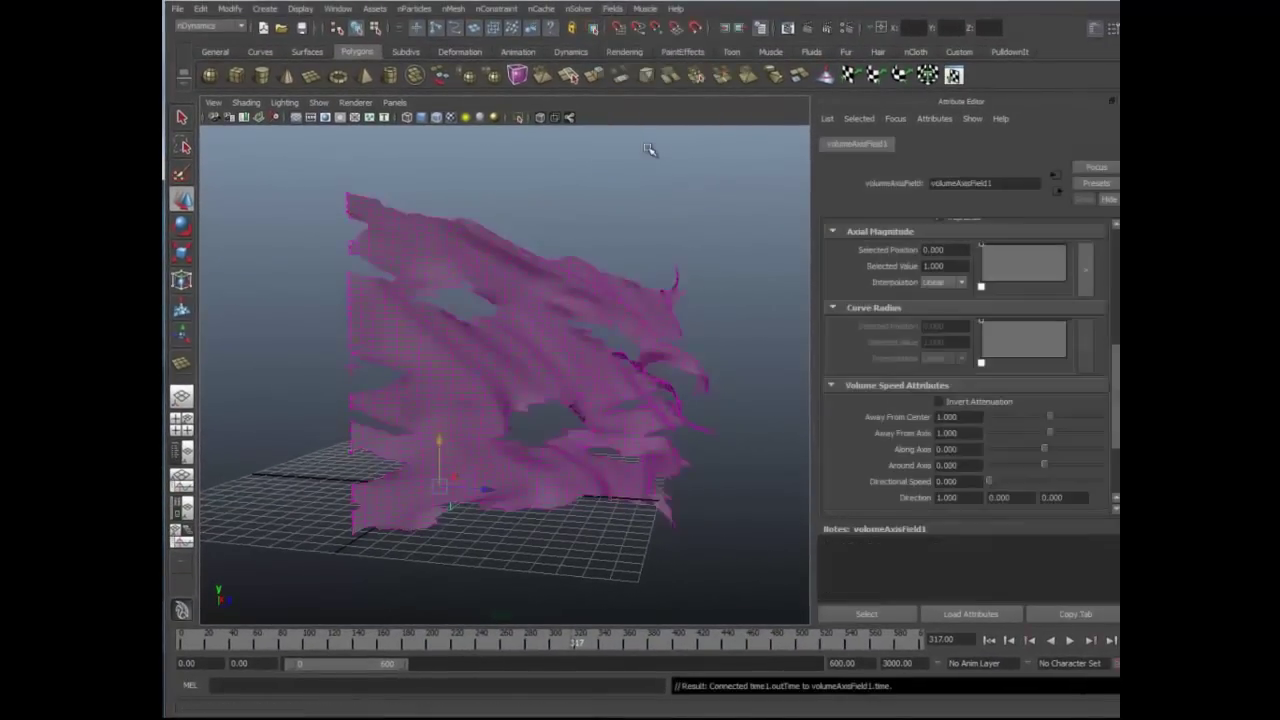
Scale the volume axis field to 25 in X, Y and Z.
{"action": "scroll", "coordinate": [1030, 380], "scroll_direction": "up", "scroll_amount": 5}
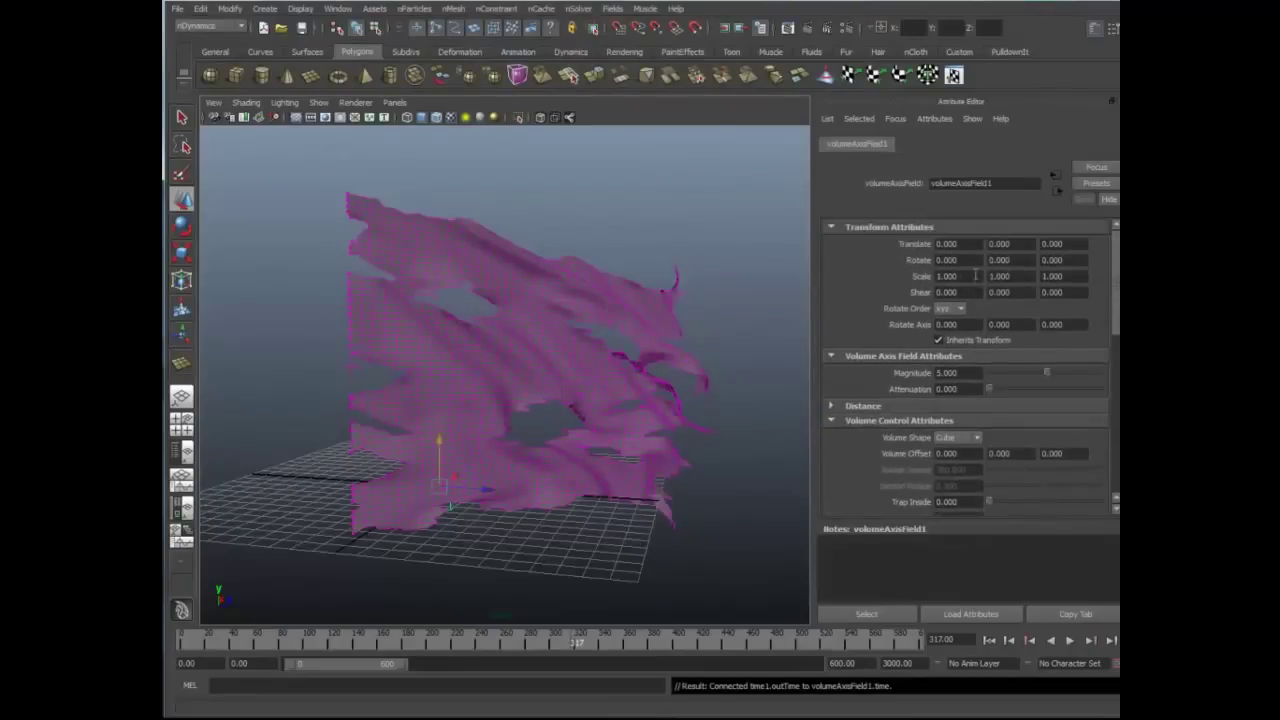
{"action": "type", "text": "25"}
{"action": "key", "text": "Return"}
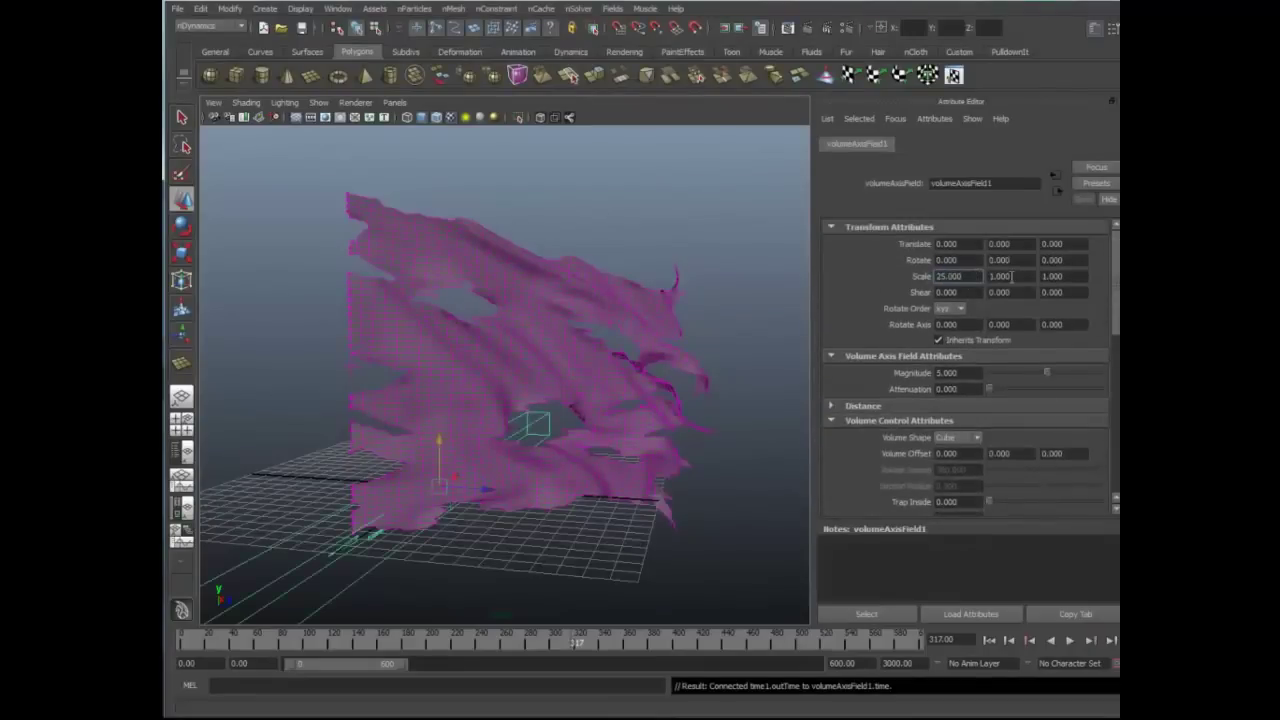
{"action": "key", "text": "Tab"}
{"action": "type", "text": "25"}
{"action": "key", "text": "Return"}
{"action": "key", "text": "Tab"}
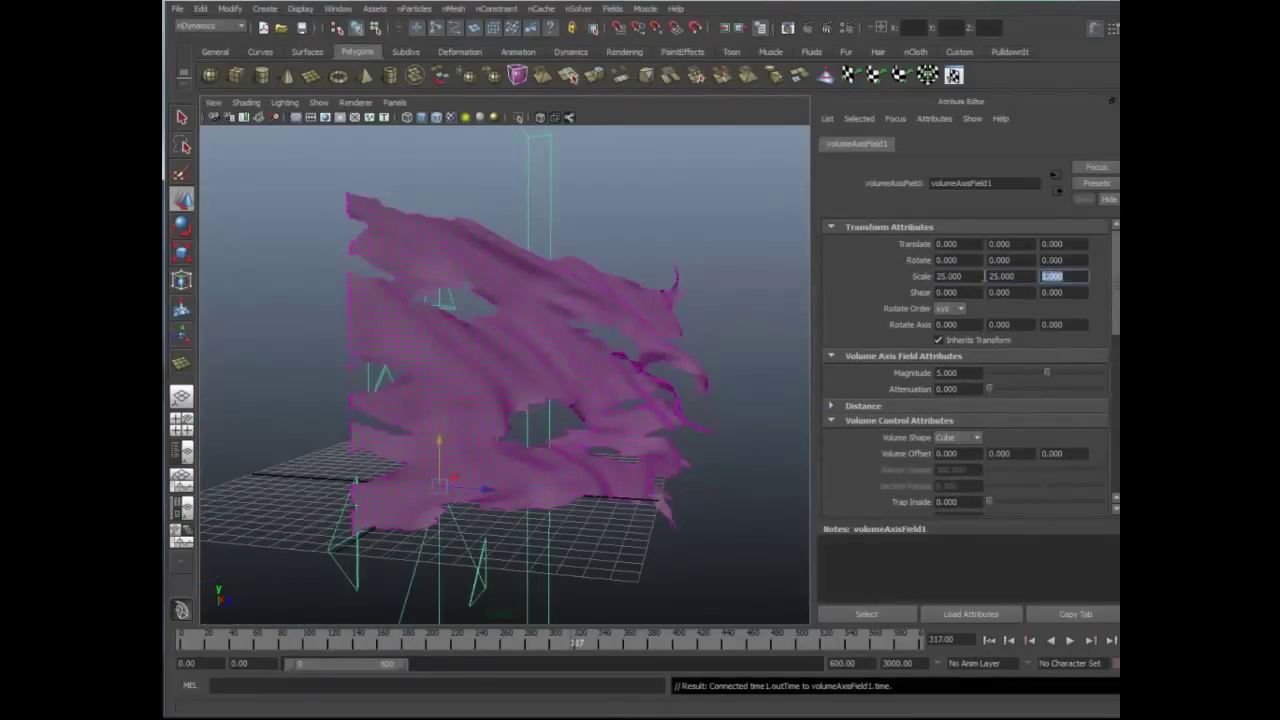
{"action": "type", "text": "25"}
{"action": "key", "text": "Return"}
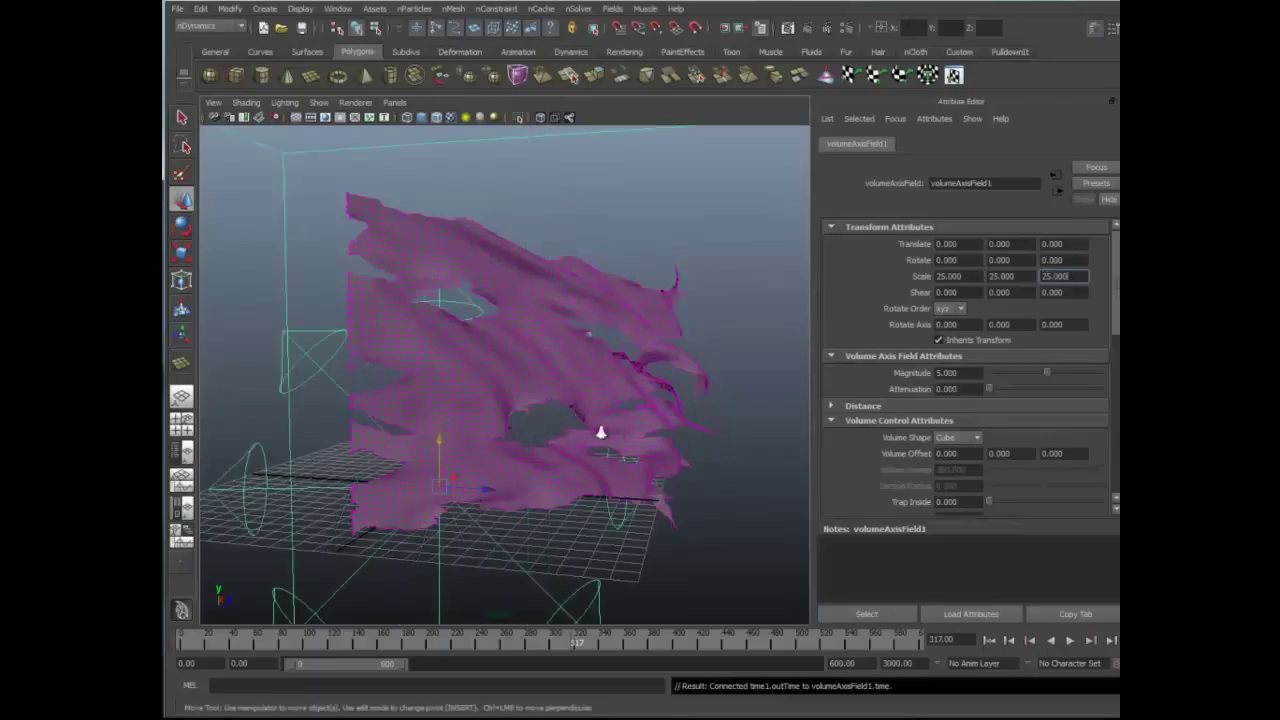
Move the volume axis field to the middle of the flag's pole edge, about -10.3 in X and 7.6 in Y.
{"action": "right_click_drag", "start_coordinate": [601, 432], "coordinate": [506, 440], "text": "alt"}
{"action": "left_click_drag", "start_coordinate": [506, 440], "coordinate": [552, 569], "text": "alt"}
{"action": "left_click_drag", "start_coordinate": [483, 385], "coordinate": [369, 306]}
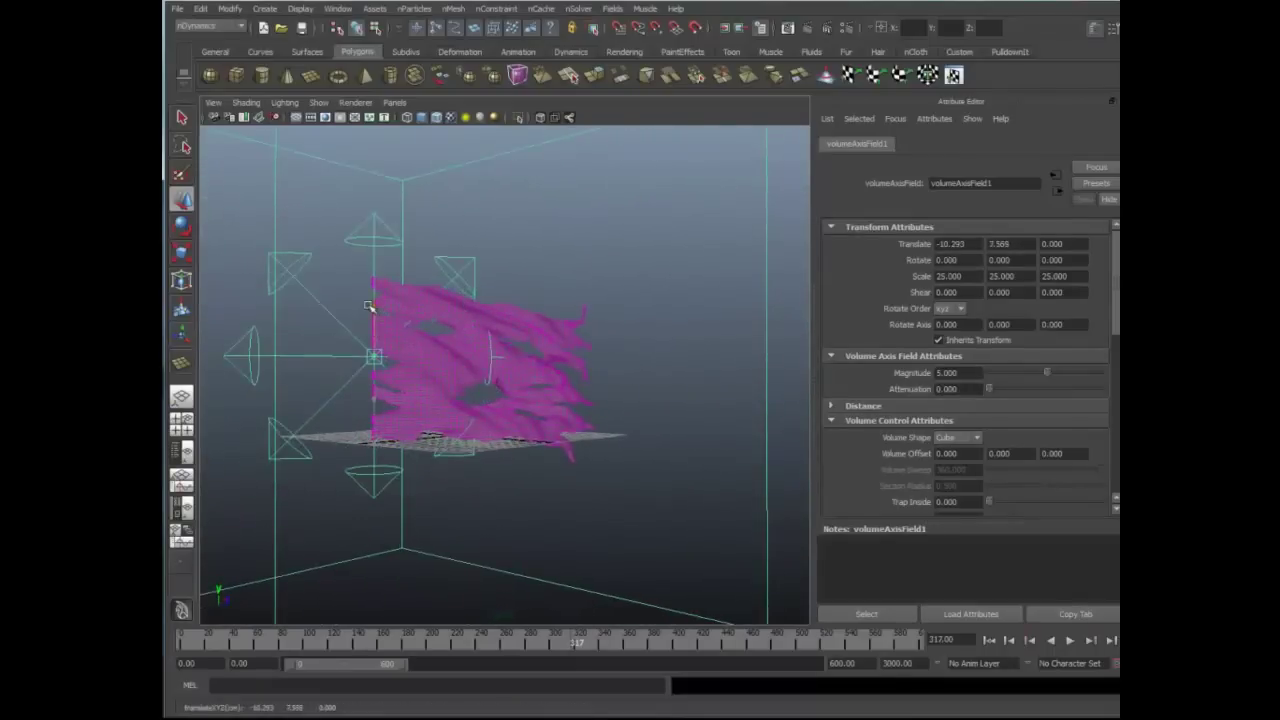
{"action": "right_click_drag", "start_coordinate": [422, 428], "coordinate": [654, 451], "text": "alt"}
{"action": "middle_click_drag", "start_coordinate": [654, 451], "coordinate": [709, 454], "text": "alt"}
{"action": "left_click_drag", "start_coordinate": [709, 454], "coordinate": [669, 458], "text": "alt"}
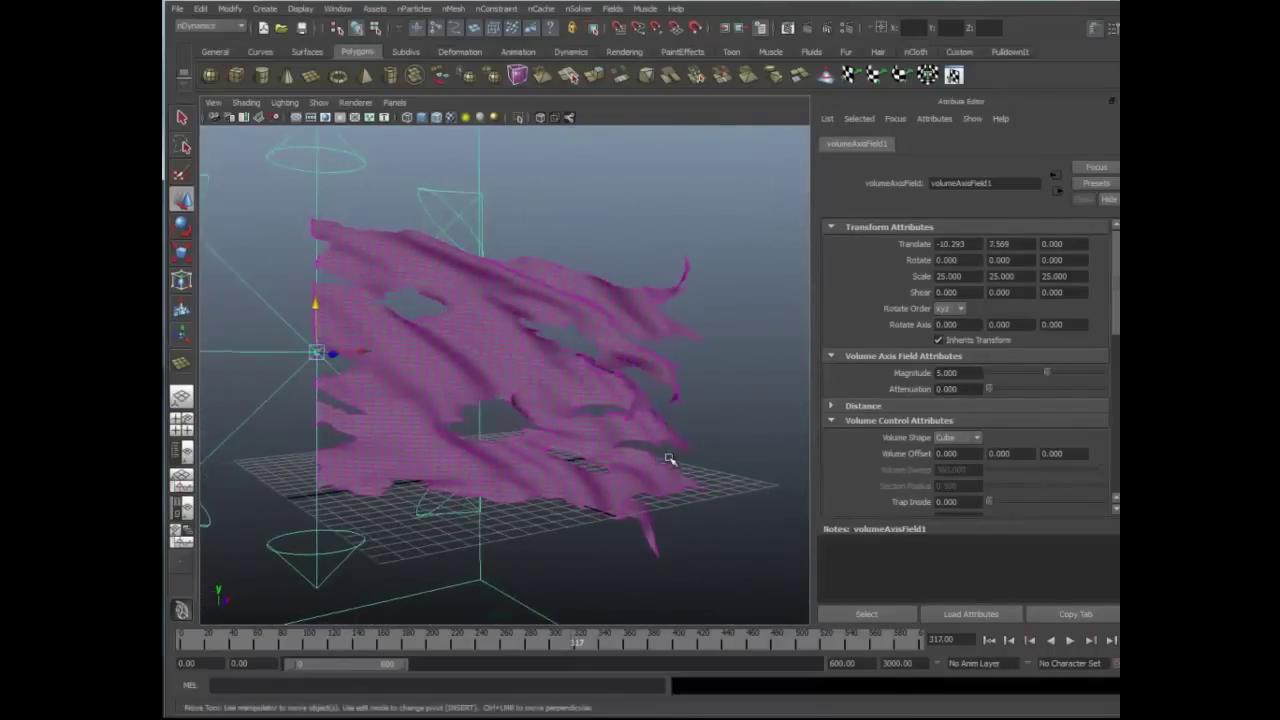
Set the field's Away From Center to 0.5, Turbulence 2, Turbulence Speed 1, Turbulence Freq 3 on all axes, Detail Turbulence 0.25 and Magnitude 2.
{"action": "scroll", "coordinate": [965, 370], "scroll_direction": "down", "scroll_amount": 10}
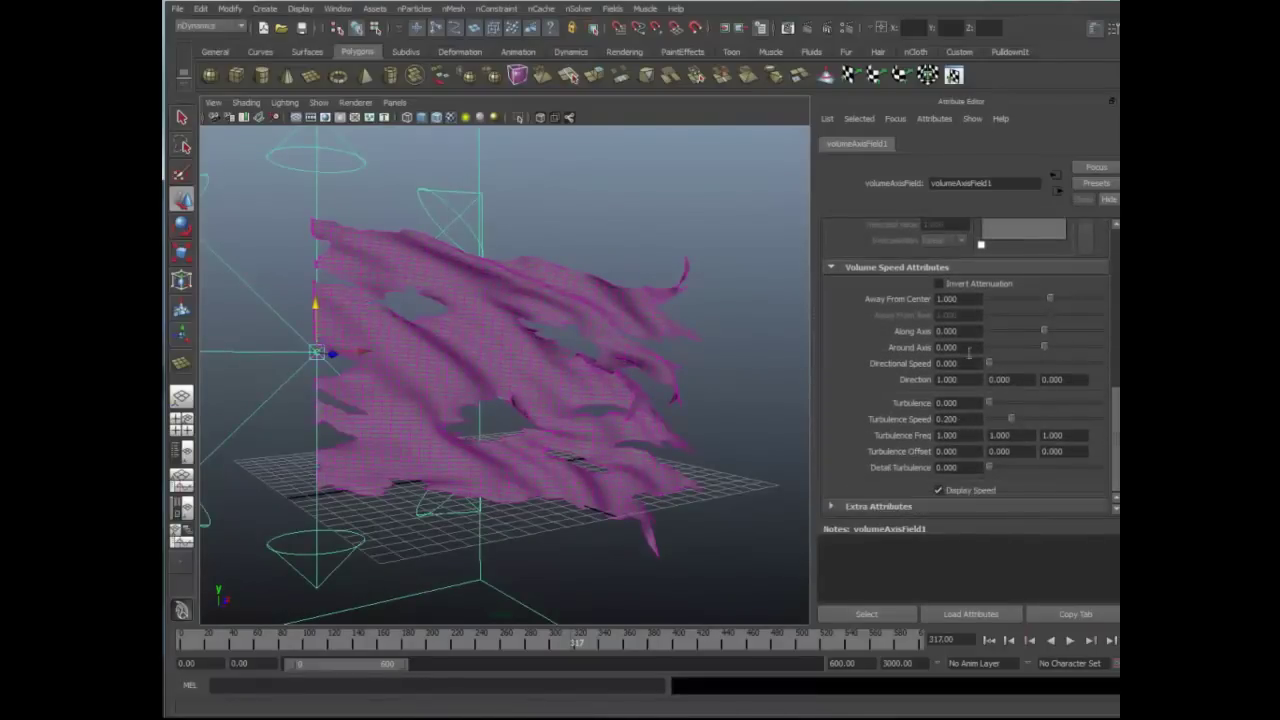
{"action": "left_click_drag", "start_coordinate": [965, 299], "coordinate": [868, 290]}
{"action": "type", "text": "0.5"}
{"action": "key", "text": "Return"}
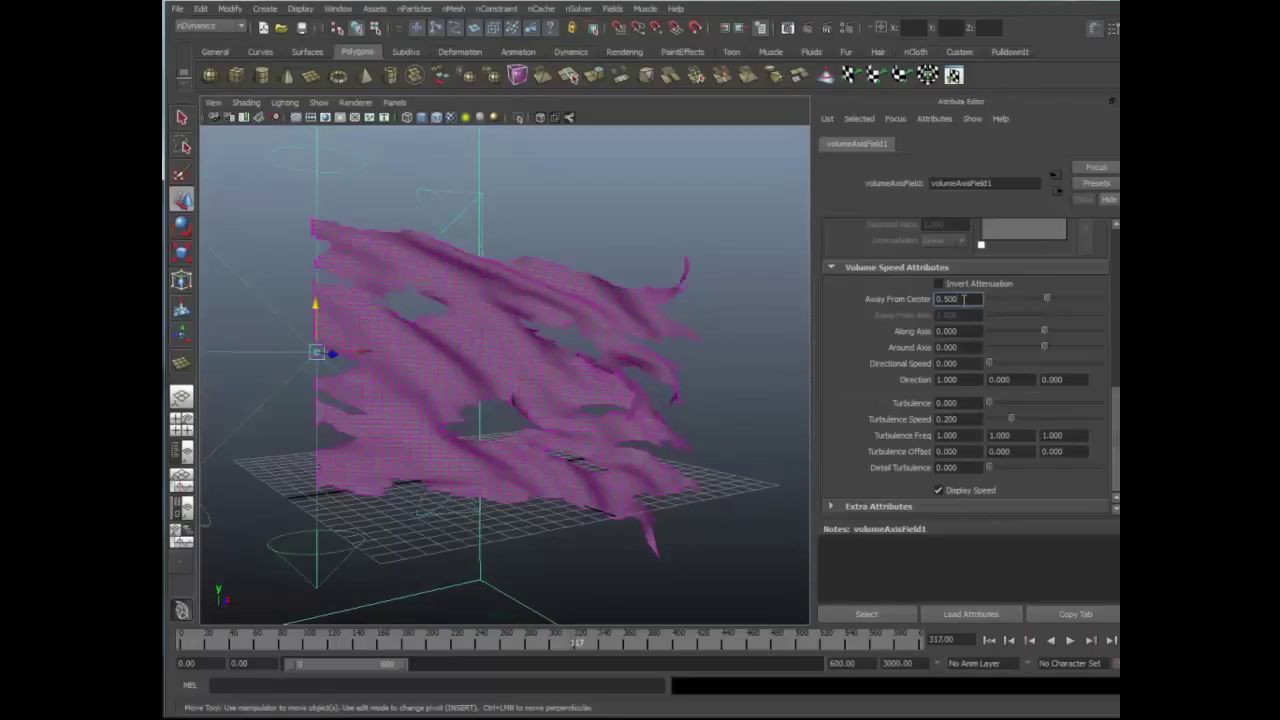
{"action": "left_click", "coordinate": [967, 403]}
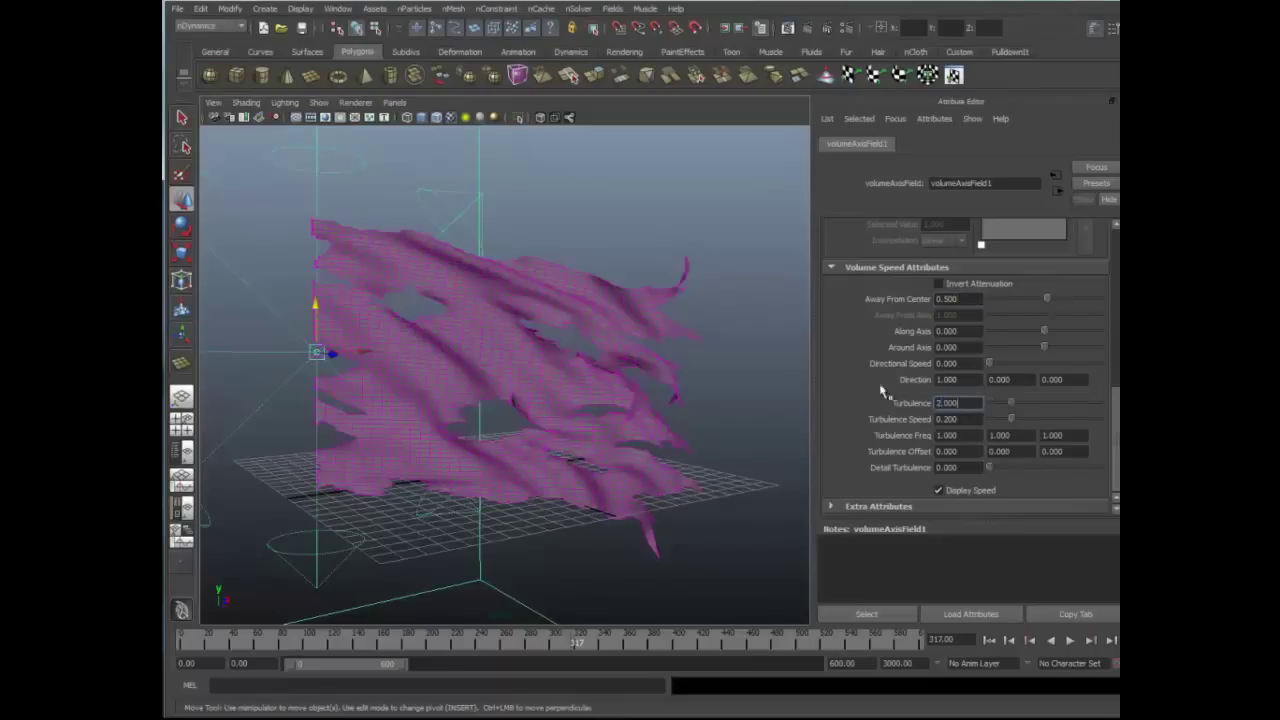
{"action": "left_click", "coordinate": [966, 419]}
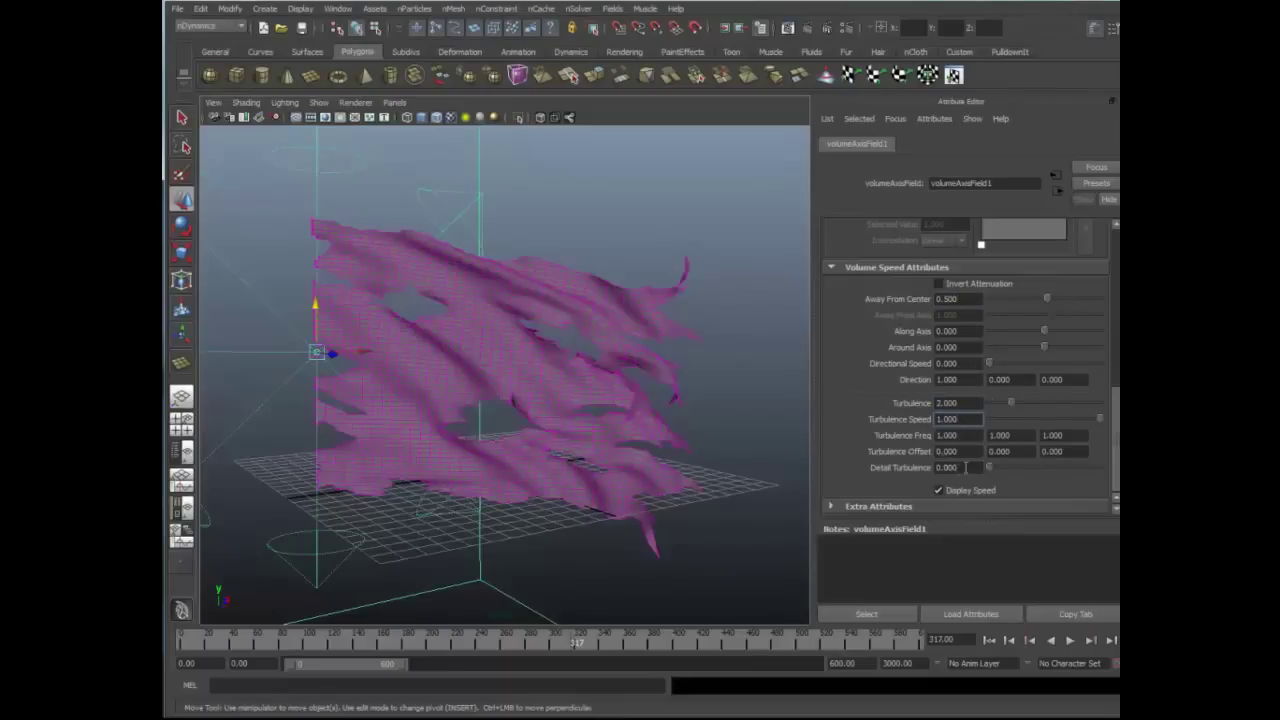
{"action": "left_click", "coordinate": [967, 467]}
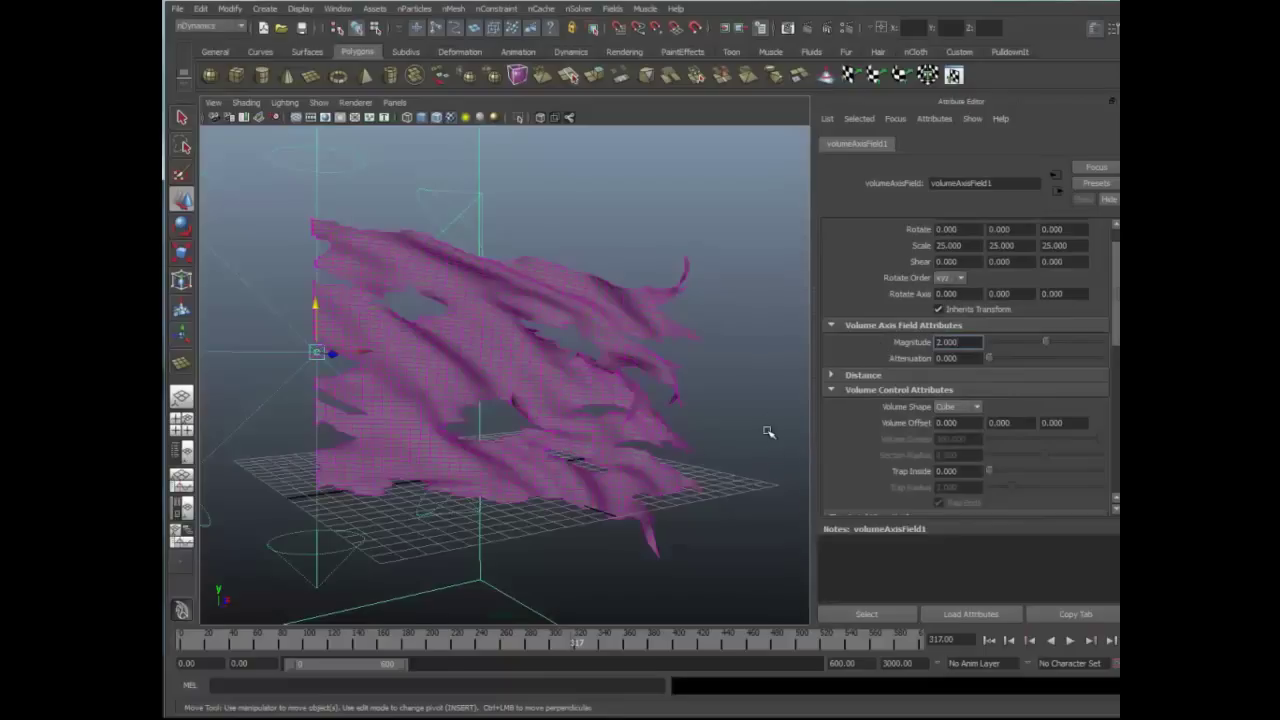
{"action": "scroll", "coordinate": [1116, 333], "scroll_direction": "down", "scroll_amount": 5}
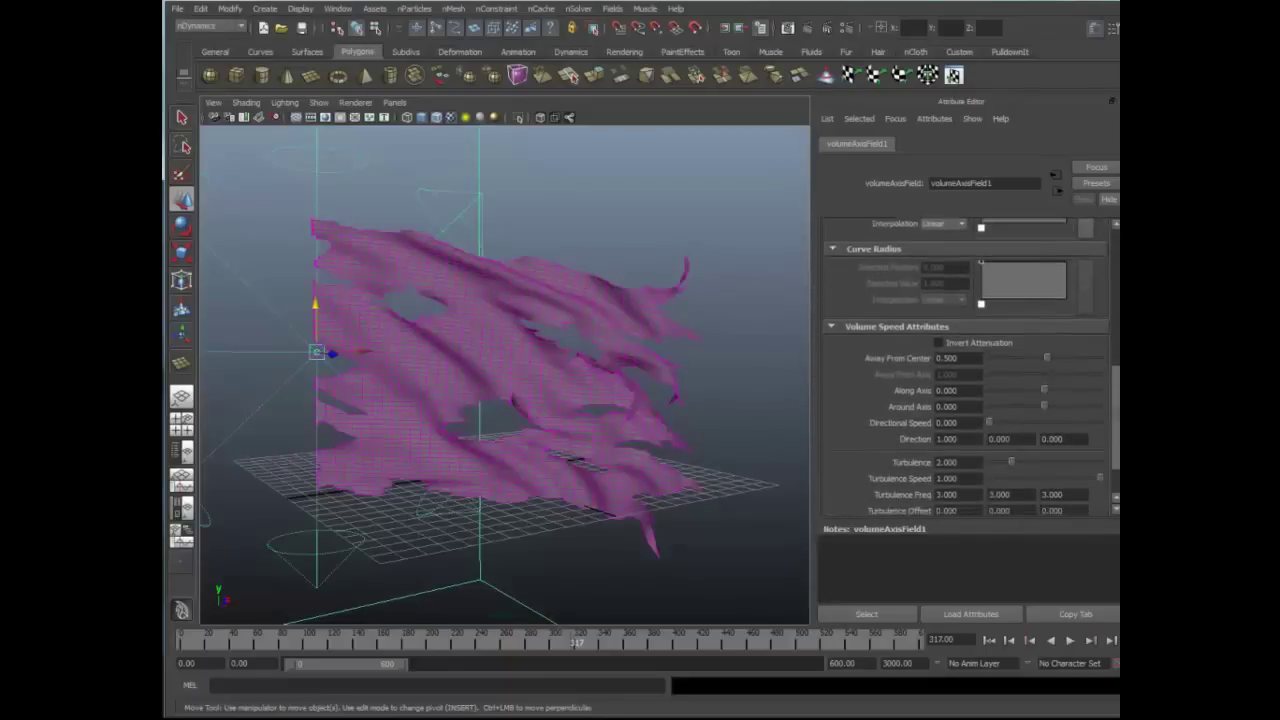
Deselect the volume axis field and play the simulation, examining the flag's reaction to the field from several angles.
{"action": "left_click", "coordinate": [754, 405]}
{"action": "left_click", "coordinate": [1070, 640]}
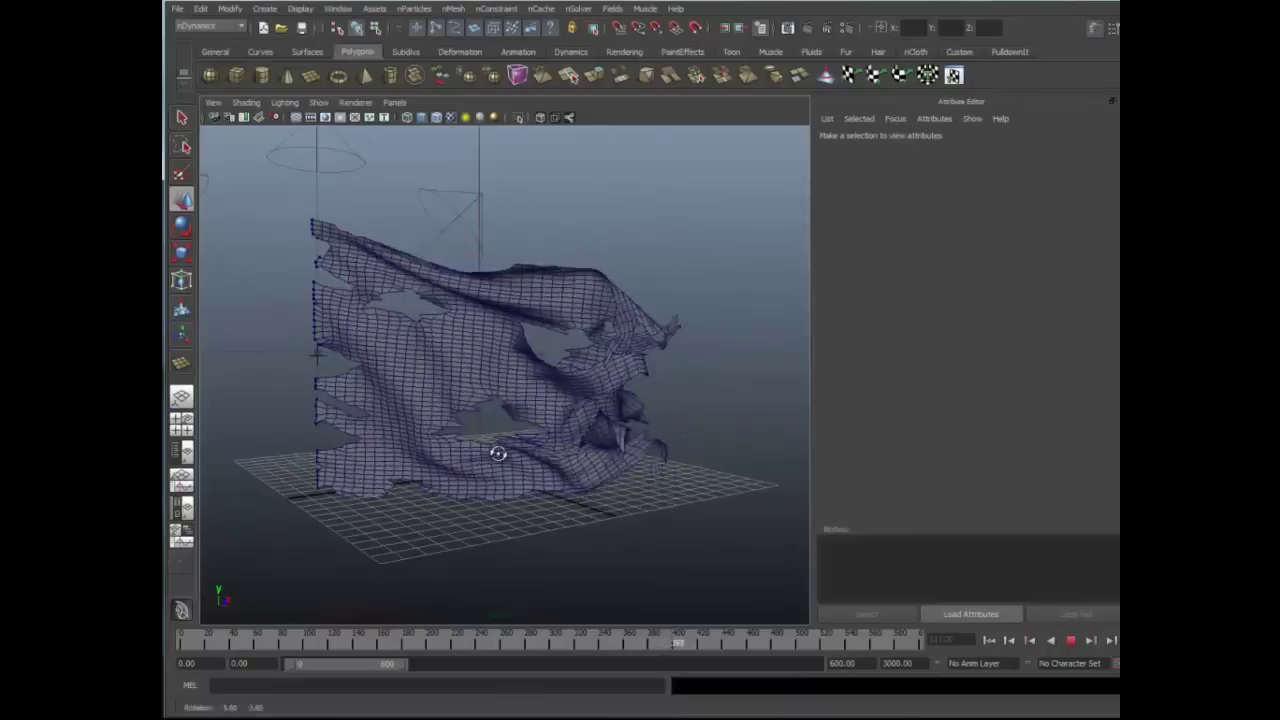
{"action": "left_click_drag", "start_coordinate": [498, 453], "coordinate": [483, 440], "text": "alt"}
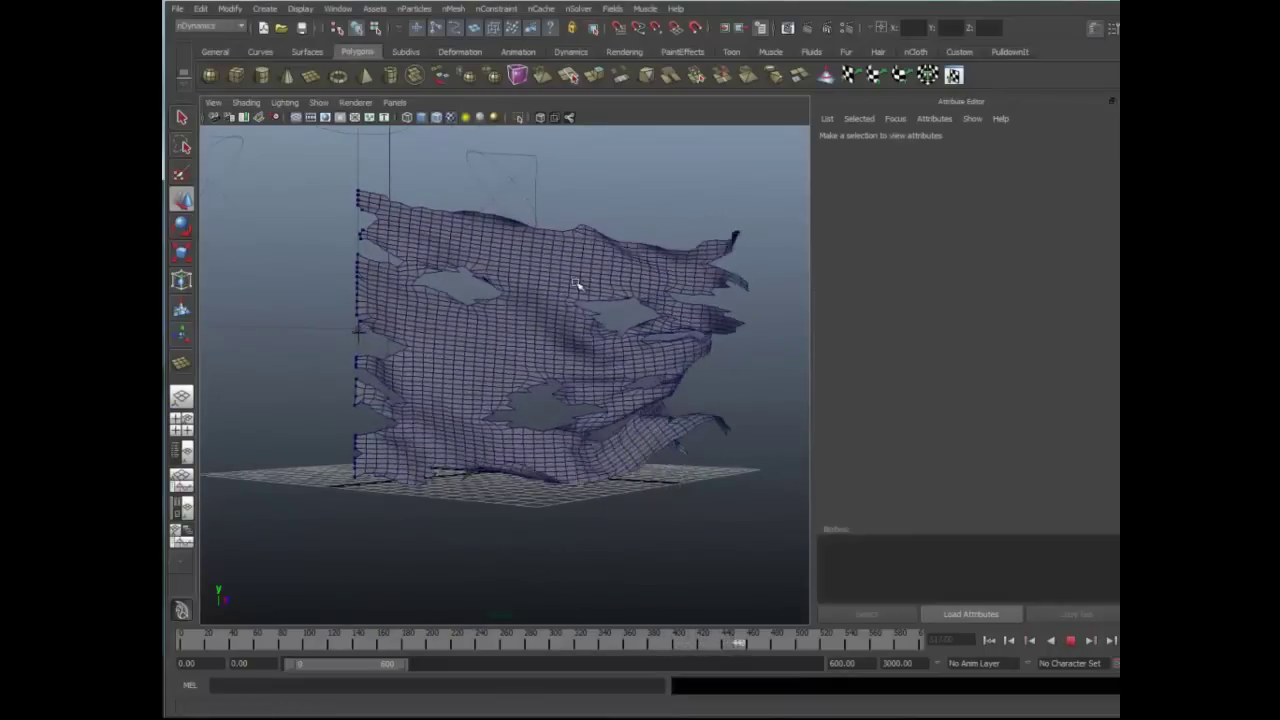
{"action": "left_click_drag", "start_coordinate": [496, 367], "coordinate": [511, 357], "text": "alt"}
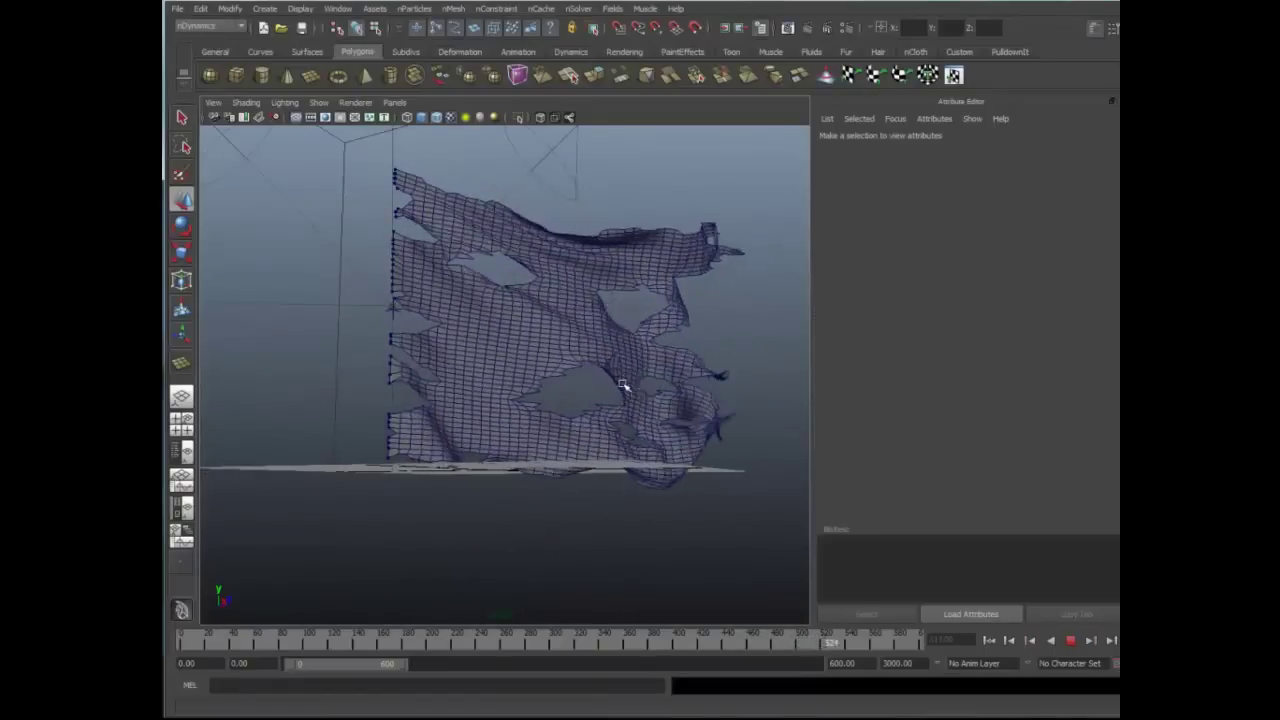
{"action": "left_click_drag", "start_coordinate": [623, 380], "coordinate": [686, 463], "text": "alt"}
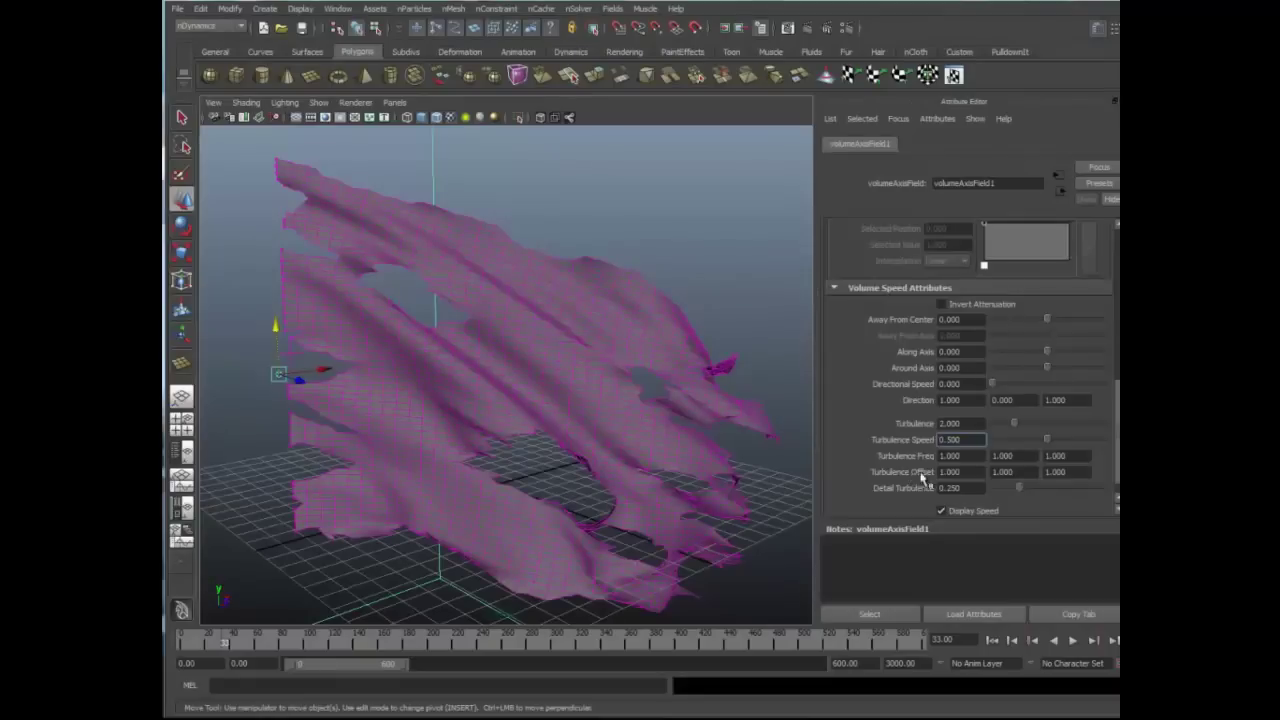
Create the expression volumeAxisField1.turbulenceOffsetX=volumeAxisField1.turbulenceOffsetY=volumeAxisField1.turbulenceOffsetZ=time; for the field's Turbulence Offset and close the Expression Editor.
{"action": "right_click", "coordinate": [962, 471]}
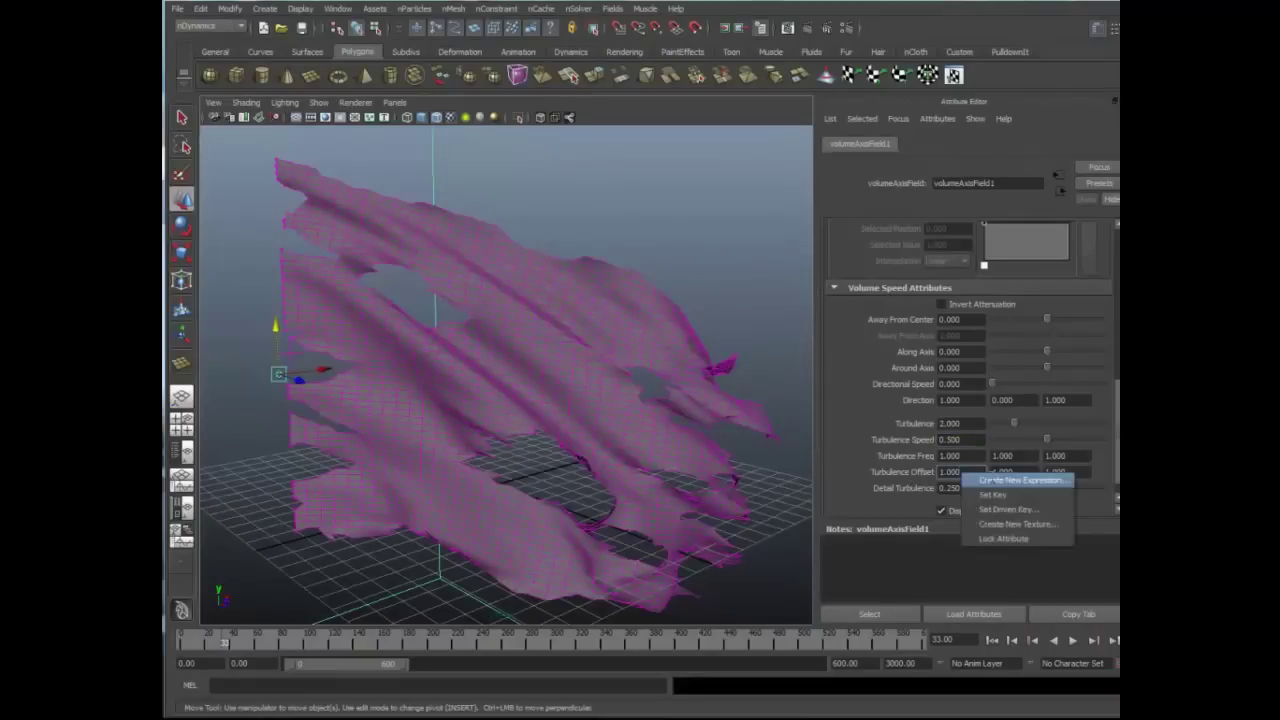
{"action": "left_click", "coordinate": [1020, 480]}
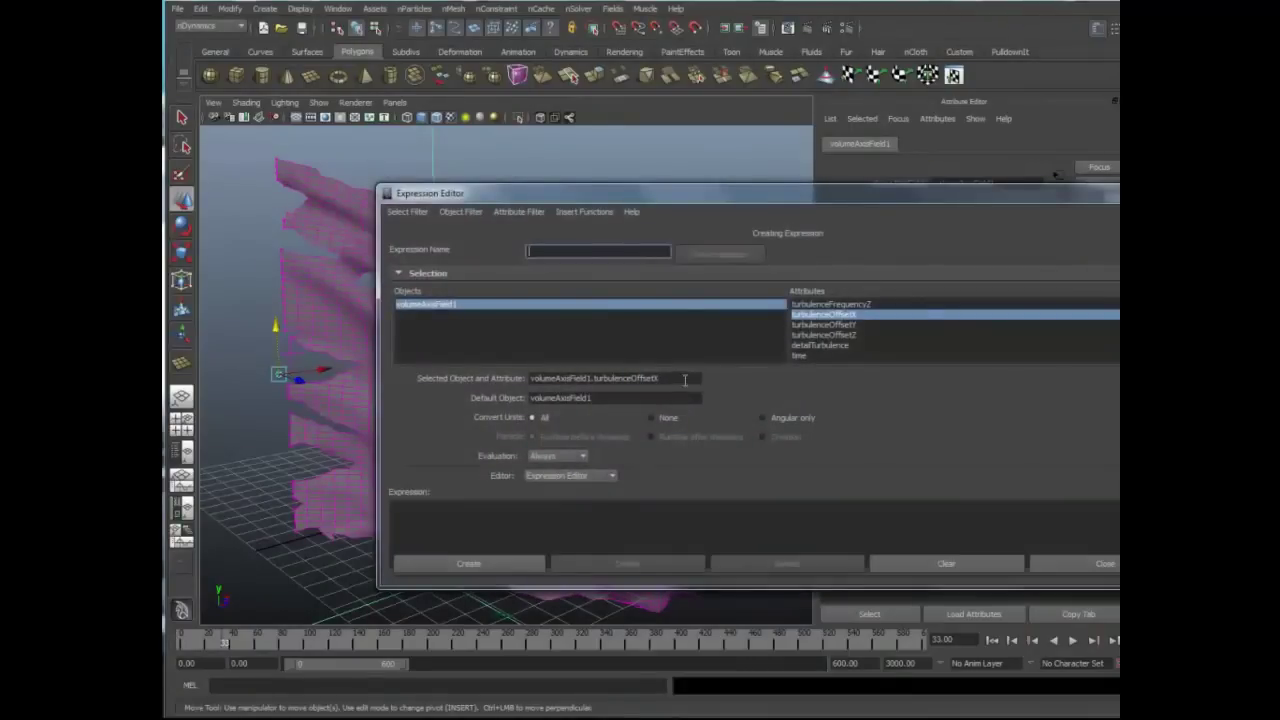
{"action": "left_click_drag", "start_coordinate": [685, 380], "coordinate": [488, 373]}
{"action": "key", "text": "ctrl+c"}
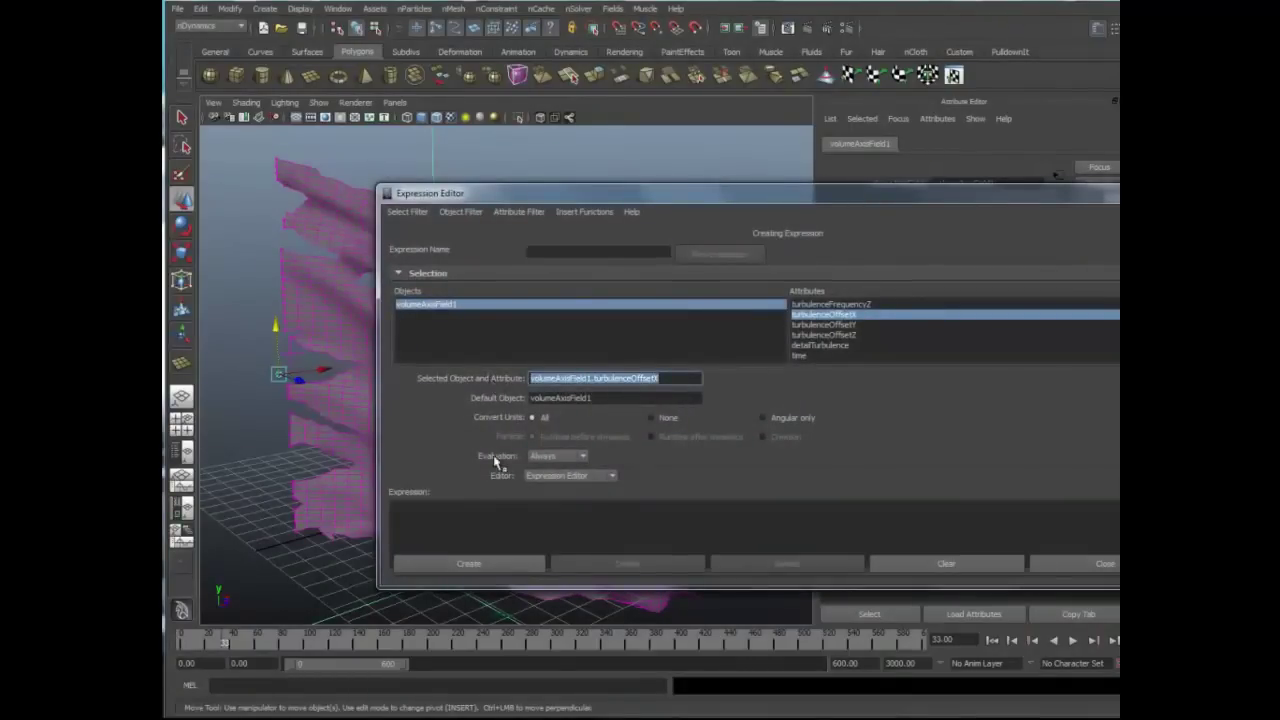
{"action": "left_click", "coordinate": [491, 514]}
{"action": "key", "text": "ctrl+v"}
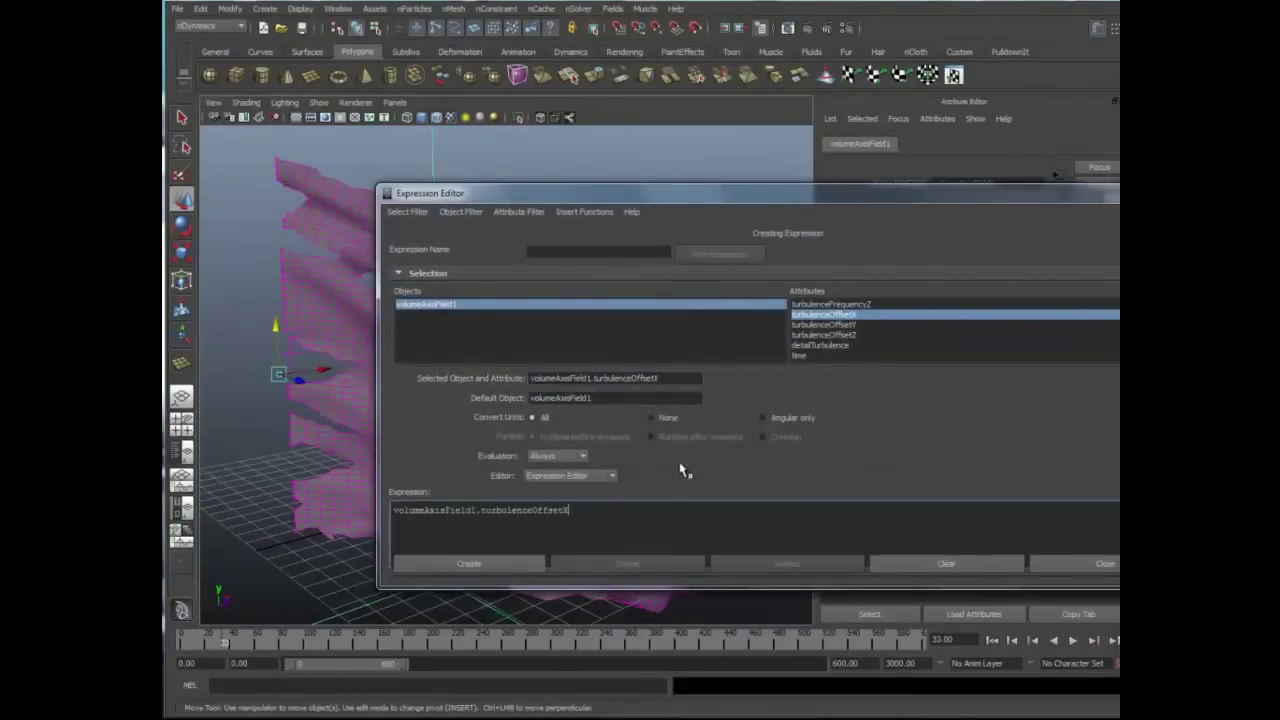
{"action": "type", "text": "="}
{"action": "key", "text": "ctrl+v"}
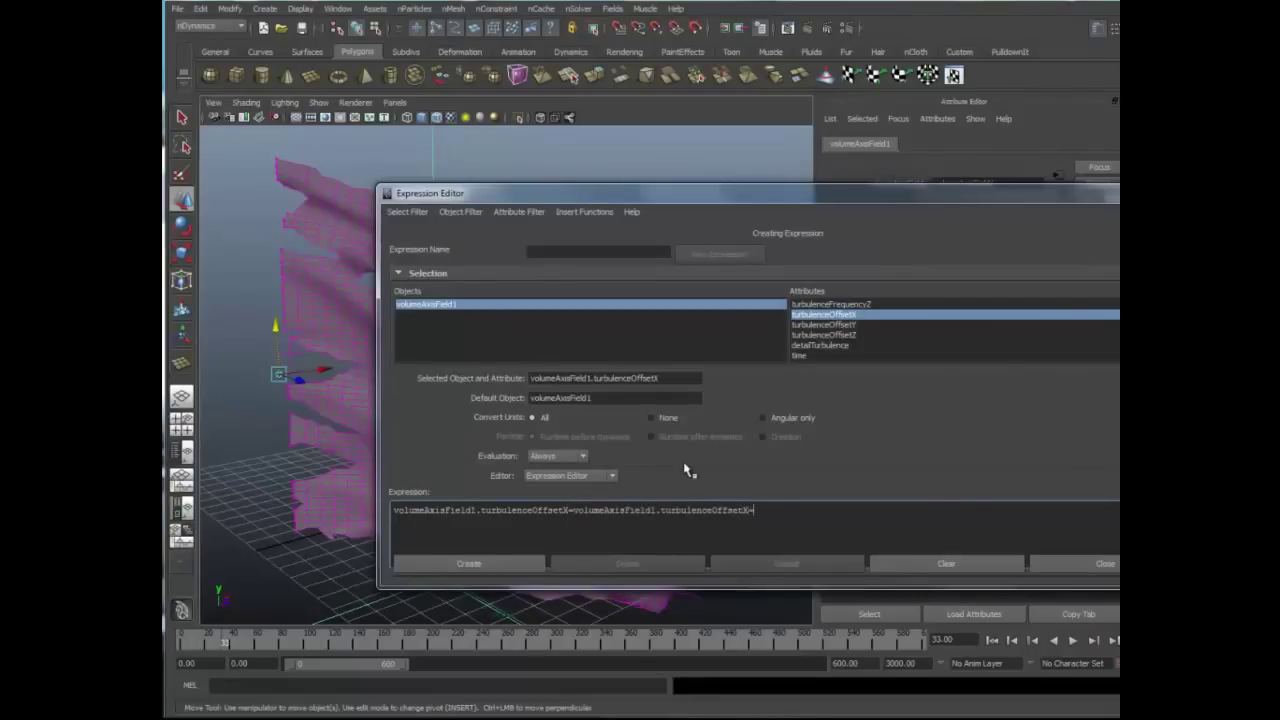
{"action": "type", "text": "="}
{"action": "key", "text": "ctrl+v"}
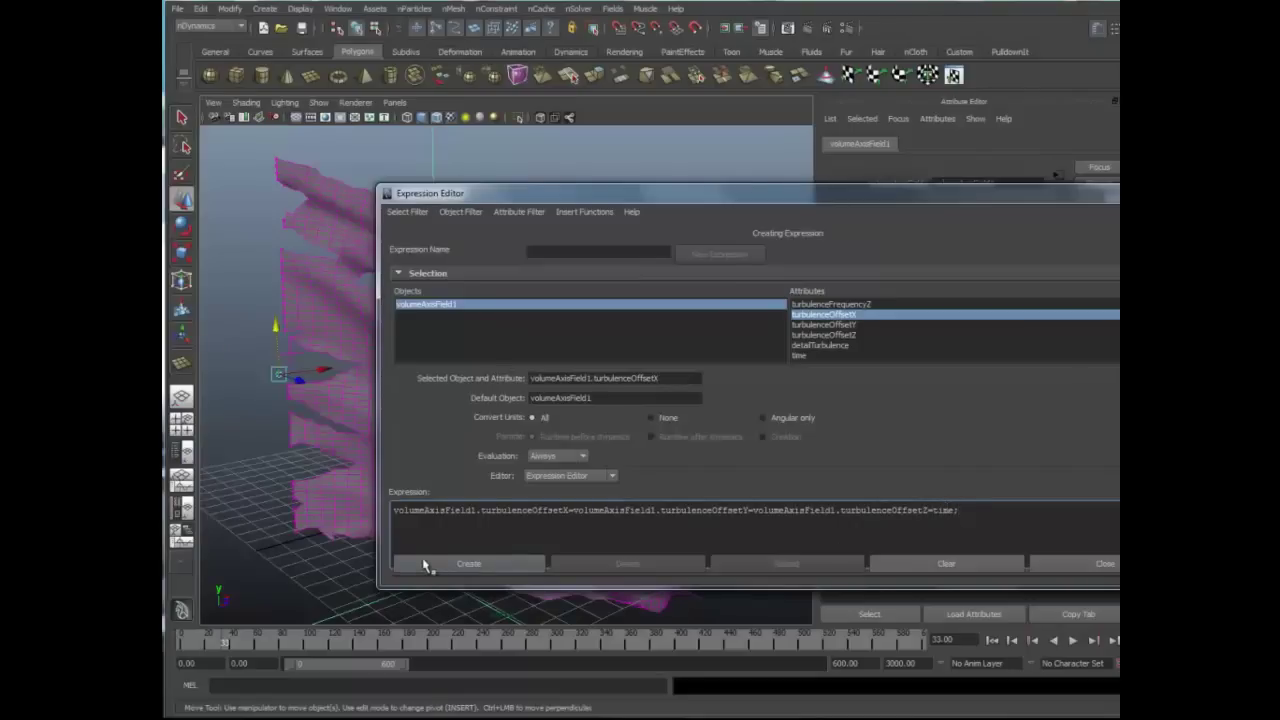
{"action": "left_click", "coordinate": [440, 566]}
{"action": "left_click", "coordinate": [1105, 564]}
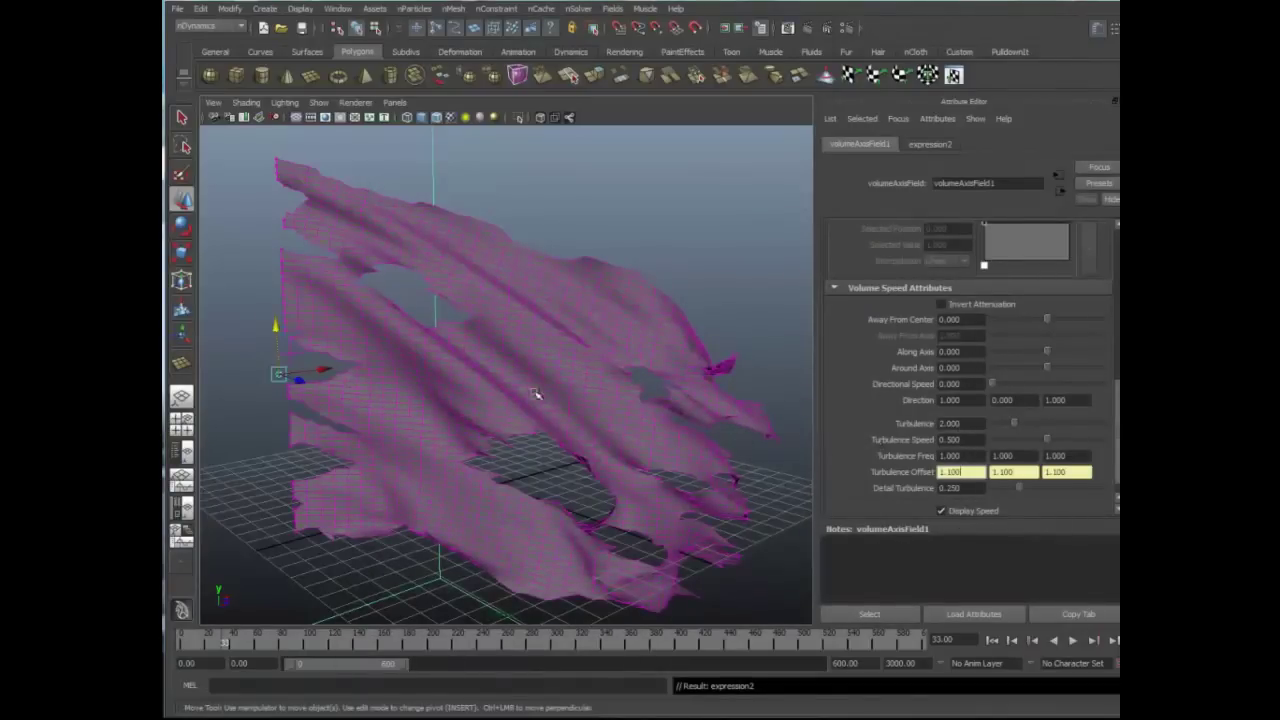
Deselect the field, play the simulation with the time-driven turbulence offset, and examine the flag's folds and motion from different sides.
{"action": "scroll", "coordinate": [572, 390], "scroll_direction": "down", "scroll_amount": 4}
{"action": "left_click", "coordinate": [686, 257]}
{"action": "scroll", "coordinate": [678, 470], "scroll_direction": "up", "scroll_amount": 3}
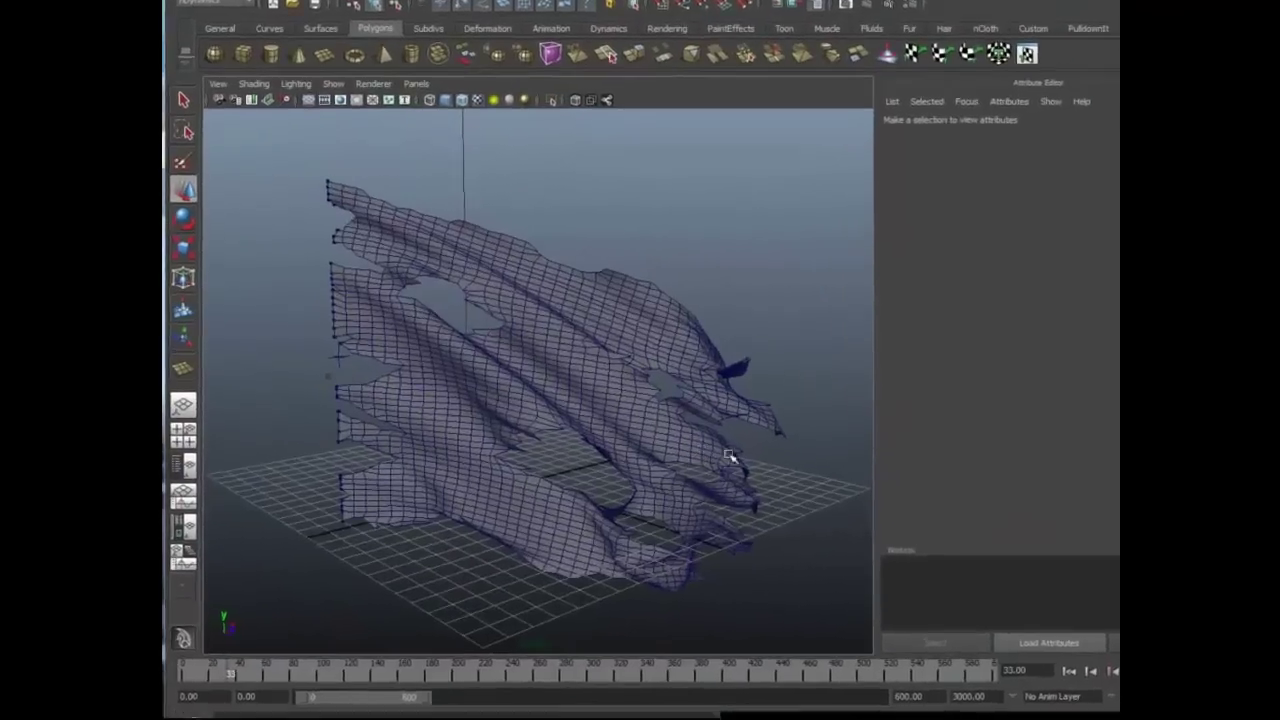
{"action": "scroll", "coordinate": [626, 451], "scroll_direction": "down", "scroll_amount": 2}
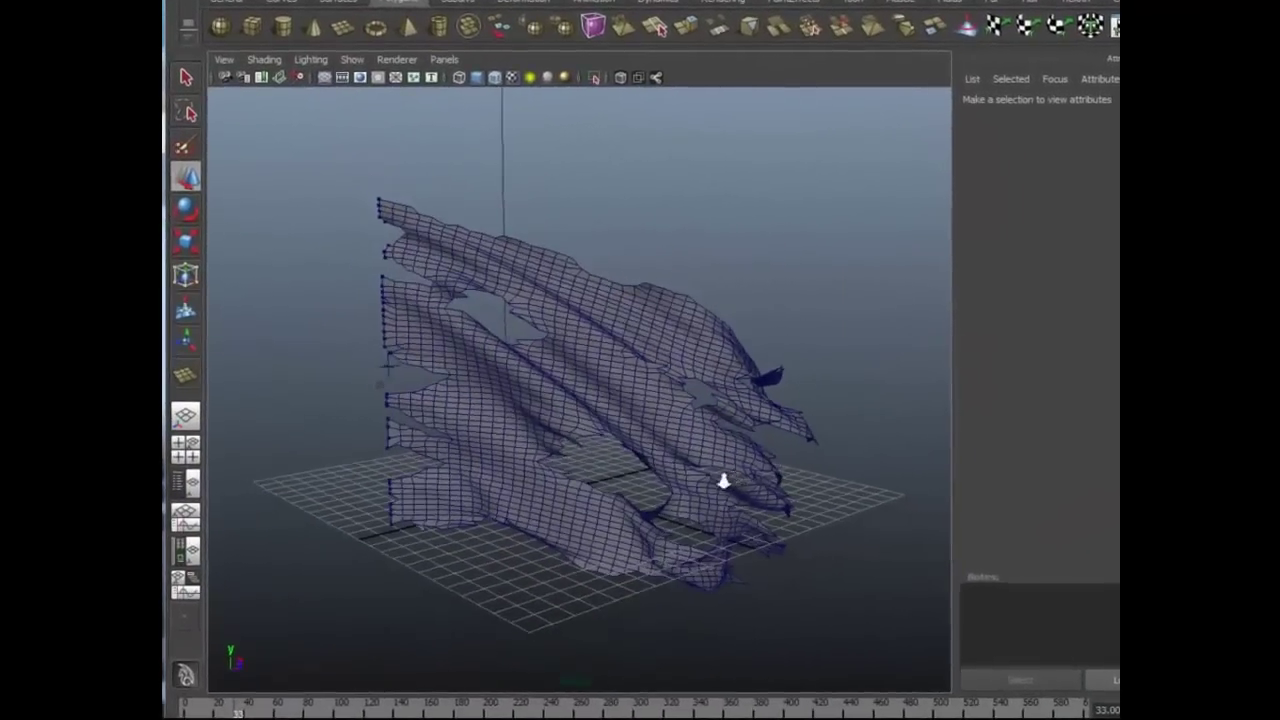
{"action": "middle_click_drag", "start_coordinate": [724, 481], "coordinate": [720, 451], "text": "alt"}
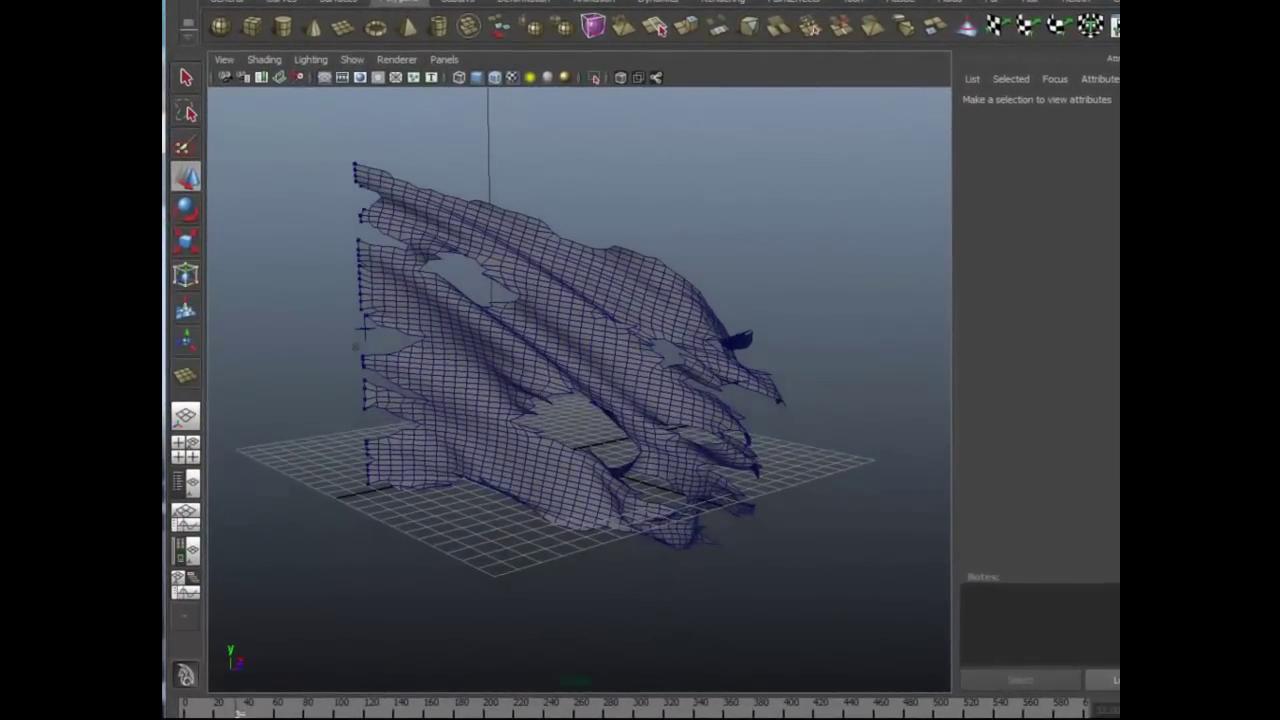
{"action": "left_click_drag", "start_coordinate": [787, 563], "coordinate": [797, 557], "text": "alt"}
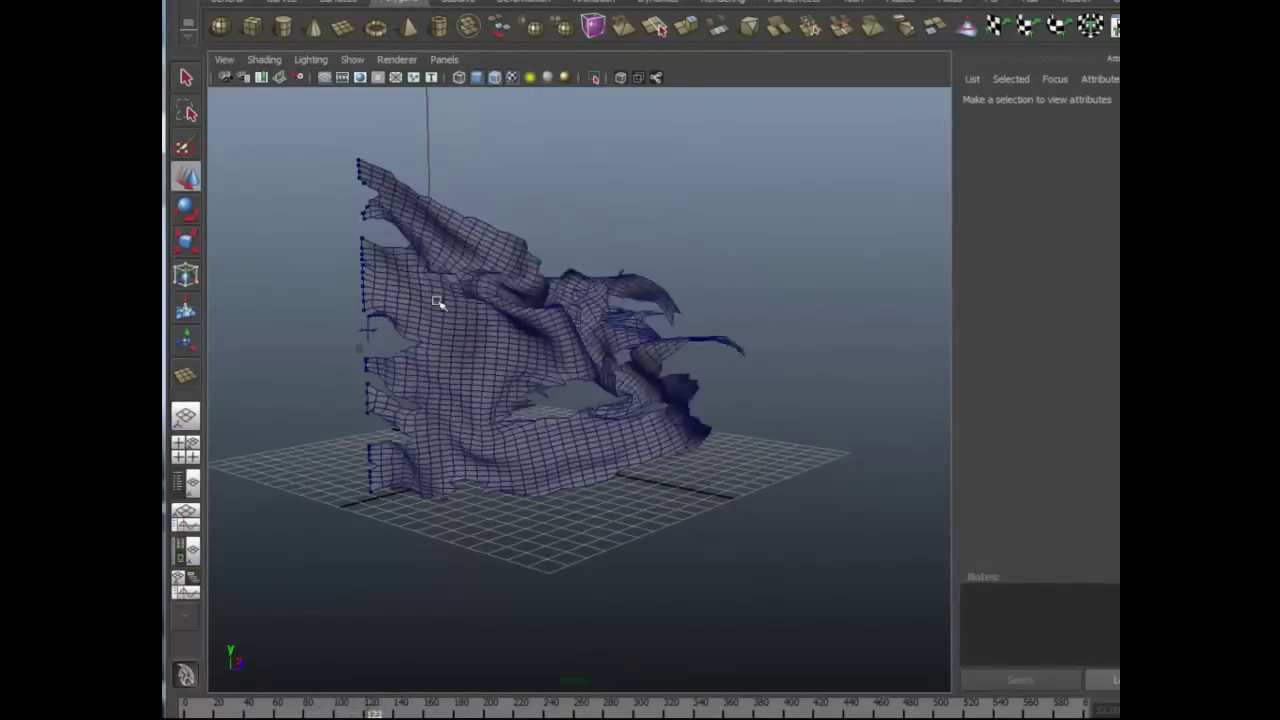
{"action": "mouse_move", "coordinate": [577, 457]}
{"action": "left_mouse_down", "text": "alt"}
{"action": "mouse_move", "coordinate": [571, 486]}
{"action": "mouse_move", "coordinate": [585, 480]}
{"action": "left_mouse_up", "text": "alt"}
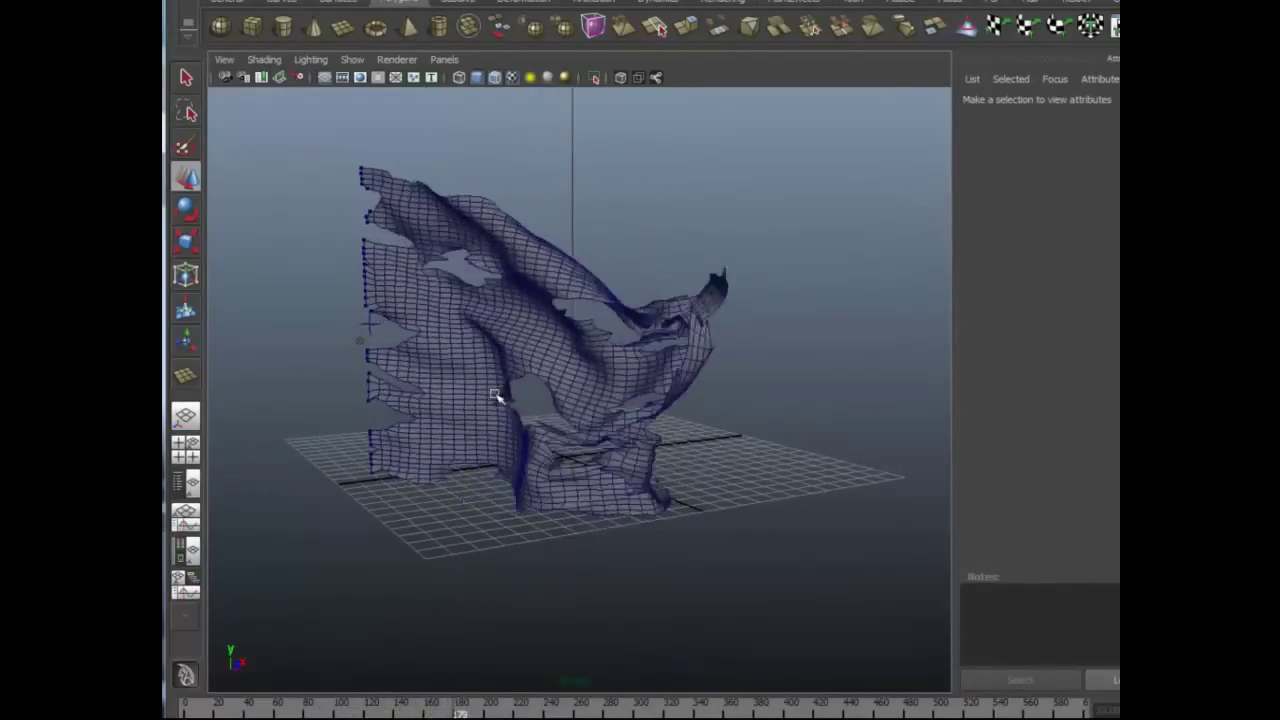
{"action": "left_click_drag", "start_coordinate": [546, 469], "coordinate": [471, 403], "text": "alt"}
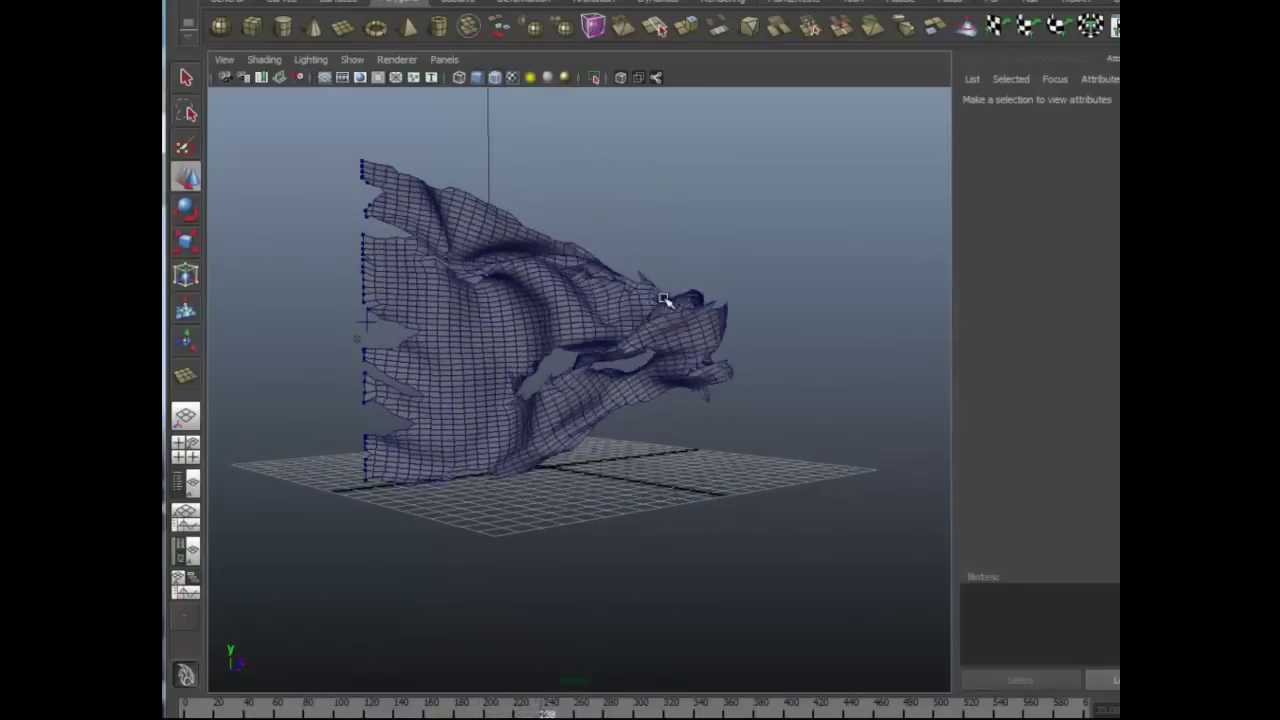
{"action": "left_click_drag", "start_coordinate": [643, 451], "coordinate": [571, 429], "text": "alt"}
{"action": "left_click_drag", "start_coordinate": [583, 359], "coordinate": [553, 372], "text": "alt"}
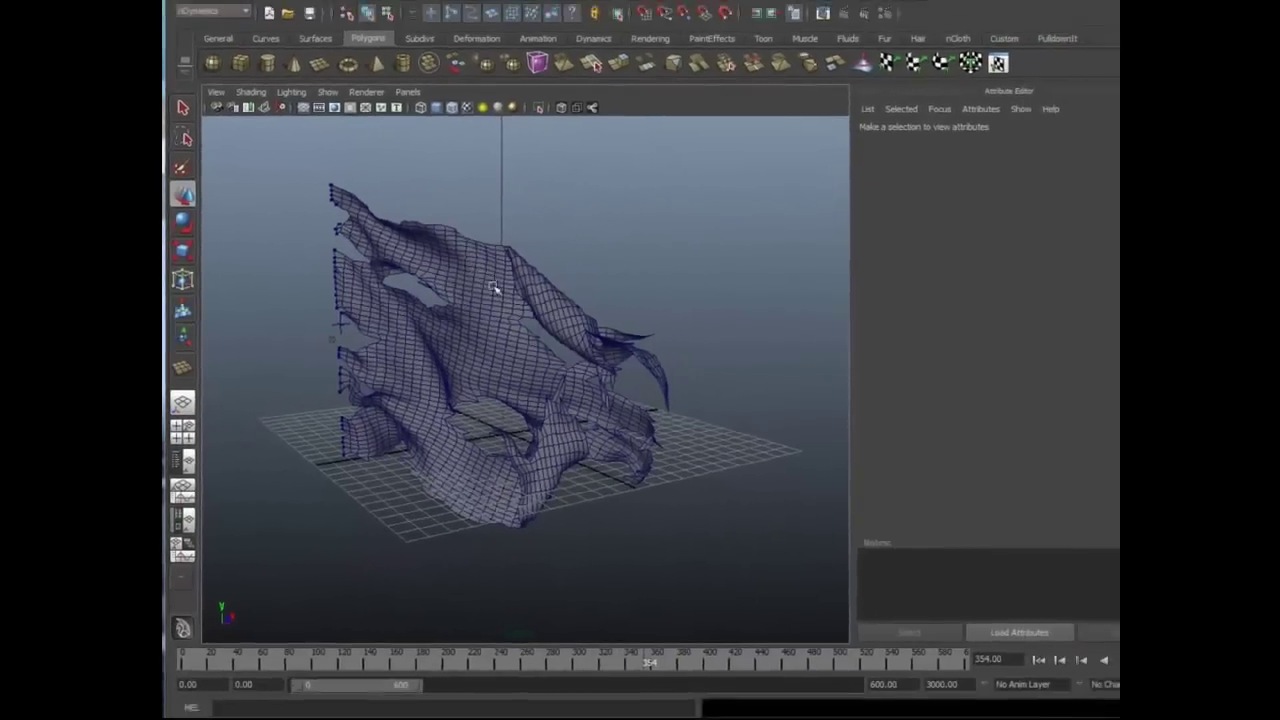
Set the Space Scale of the flag's nucleus solver to 0.5.
{"action": "left_click", "coordinate": [493, 288]}
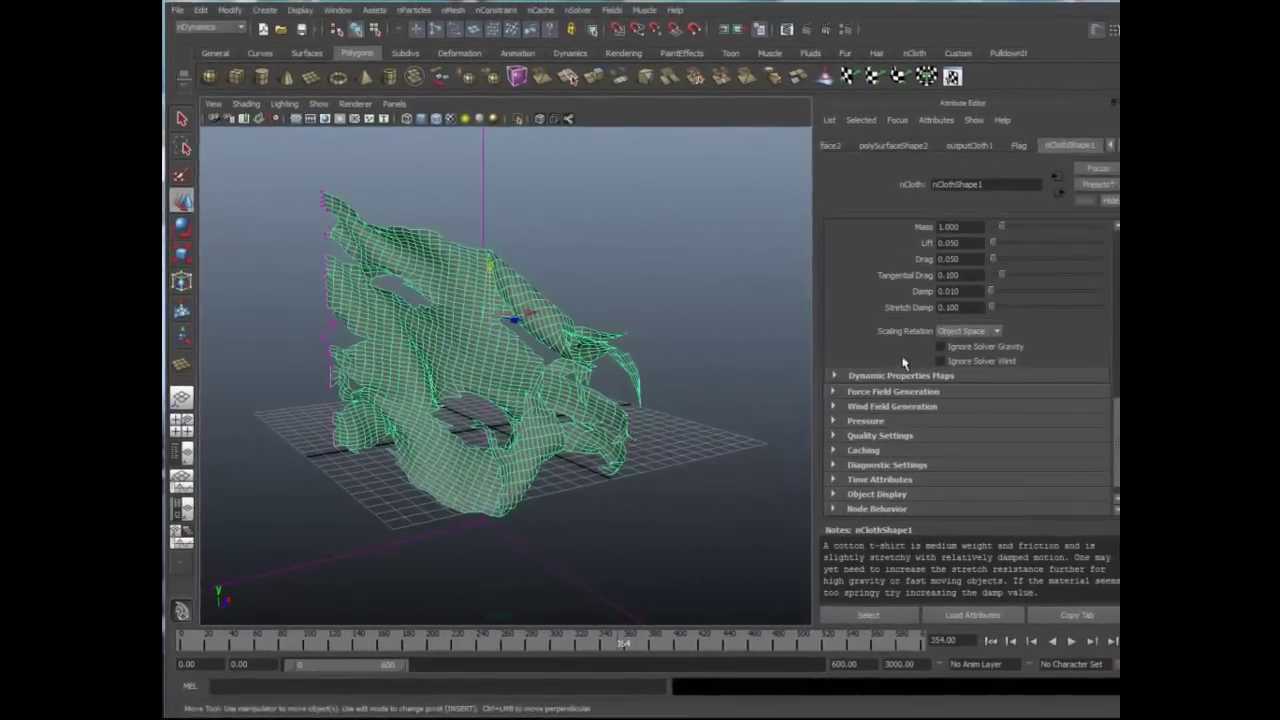
{"action": "left_click", "coordinate": [1120, 146]}
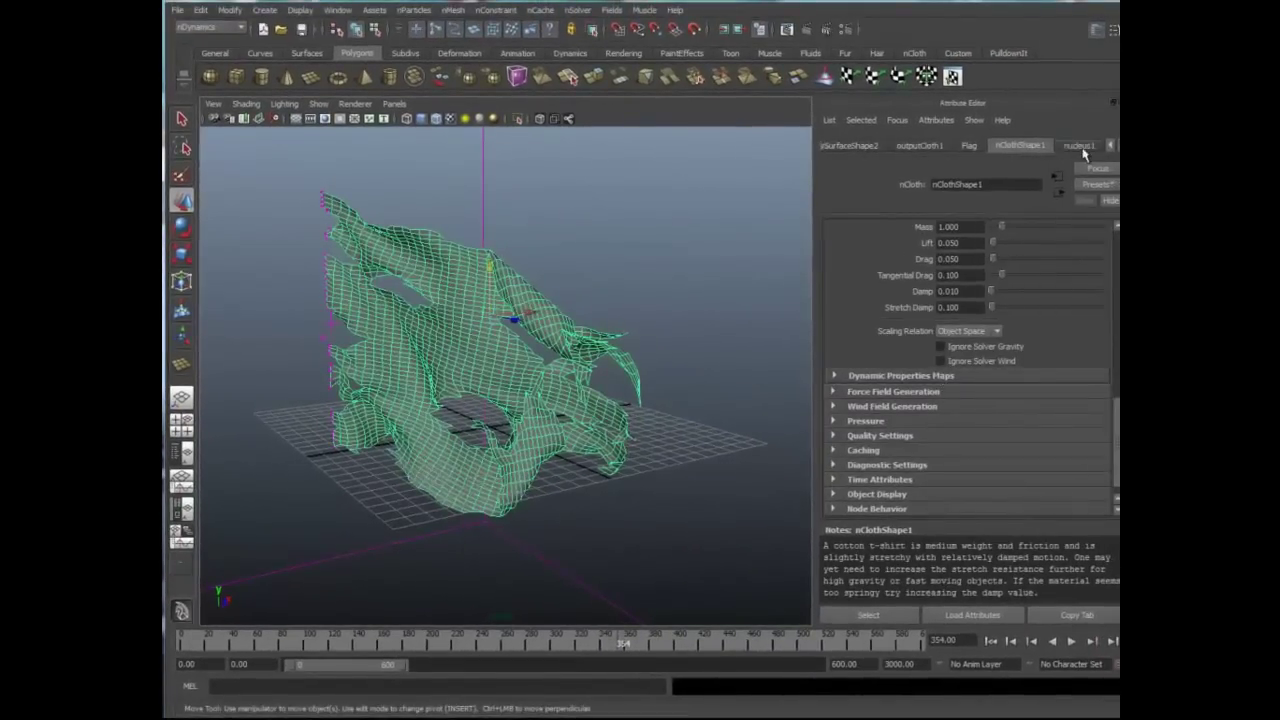
{"action": "left_click", "coordinate": [1080, 149]}
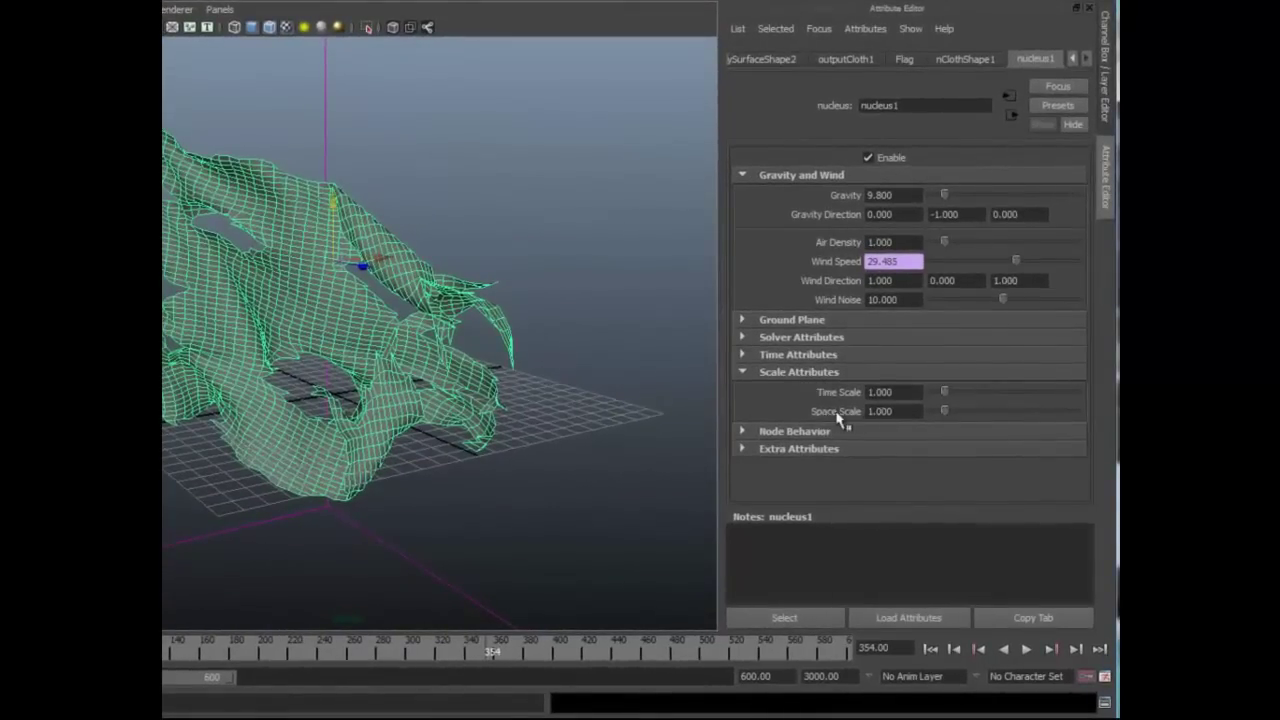
{"action": "left_click_drag", "start_coordinate": [905, 411], "coordinate": [877, 411]}
{"action": "type", "text": ".5"}
{"action": "key", "text": "Return"}
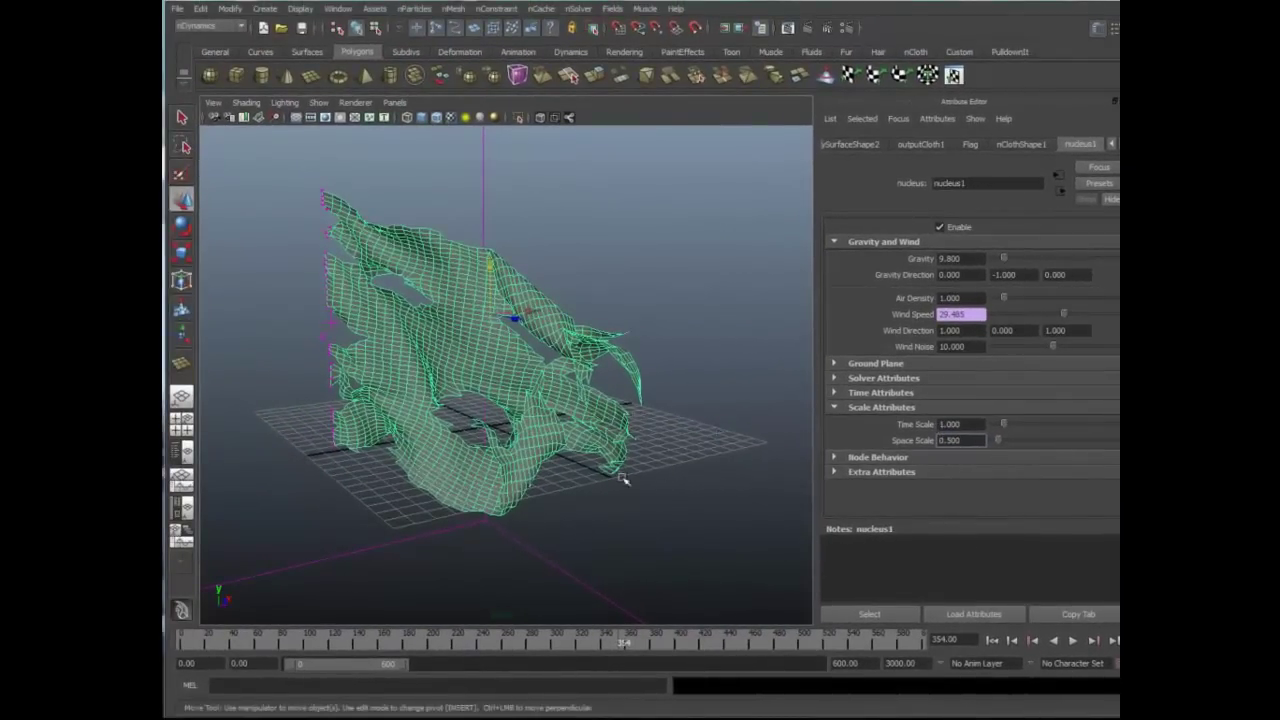
Deselect the flag, replay the simulation from the start with the reduced Space Scale, and examine the cloth's motion from several angles.
{"action": "right_click_drag", "start_coordinate": [623, 480], "coordinate": [590, 481], "text": "alt"}
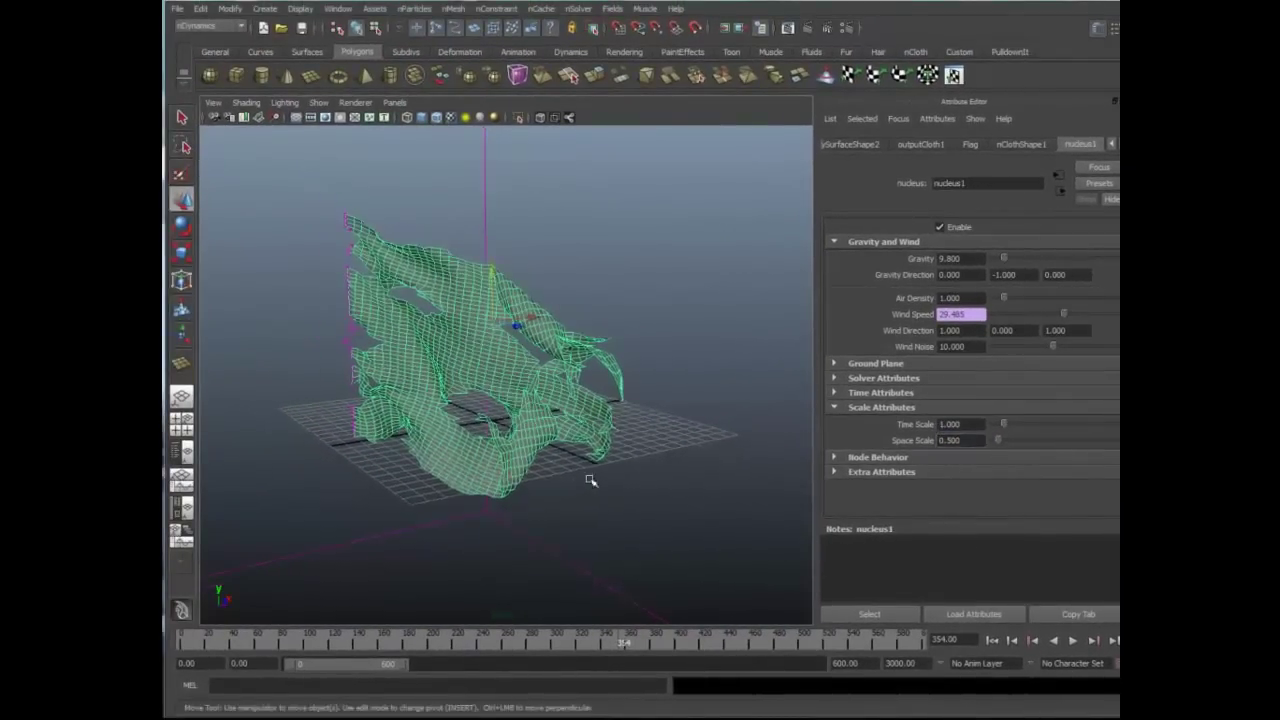
{"action": "left_click", "coordinate": [992, 640]}
{"action": "left_click", "coordinate": [680, 515]}
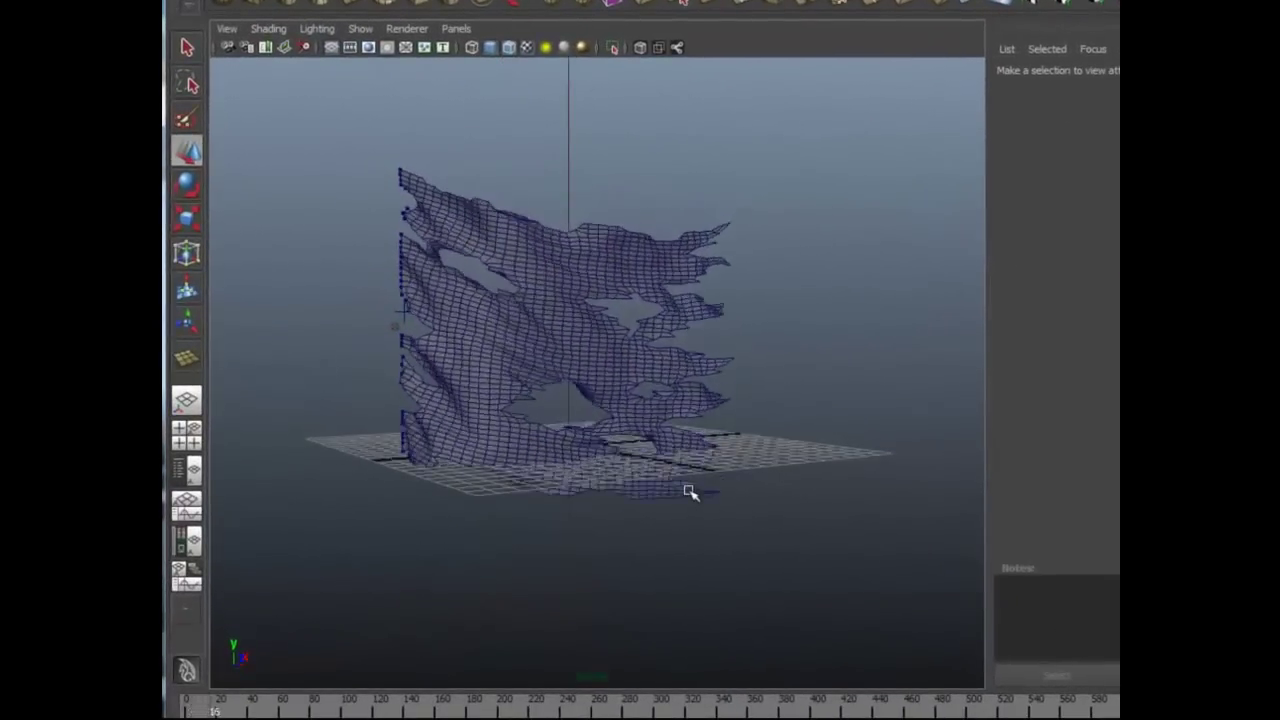
{"action": "left_click_drag", "start_coordinate": [614, 471], "coordinate": [654, 463], "text": "alt"}
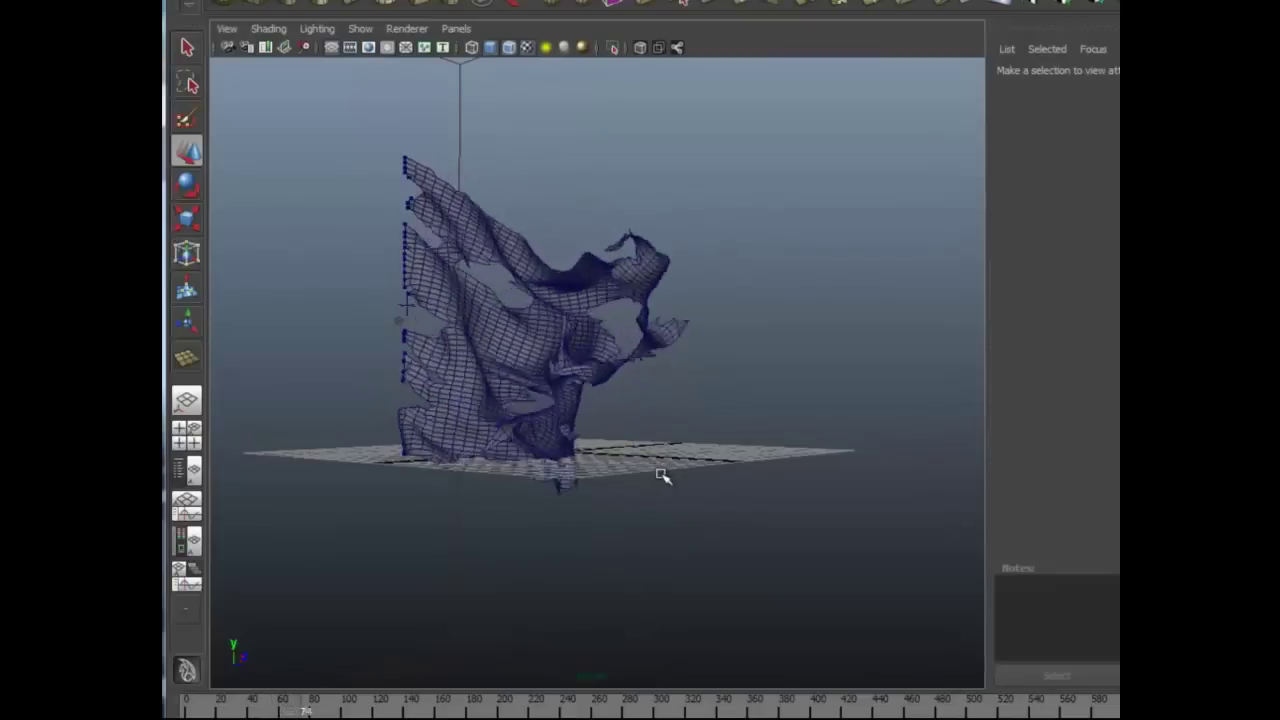
{"action": "left_click_drag", "start_coordinate": [630, 472], "coordinate": [605, 473], "text": "alt"}
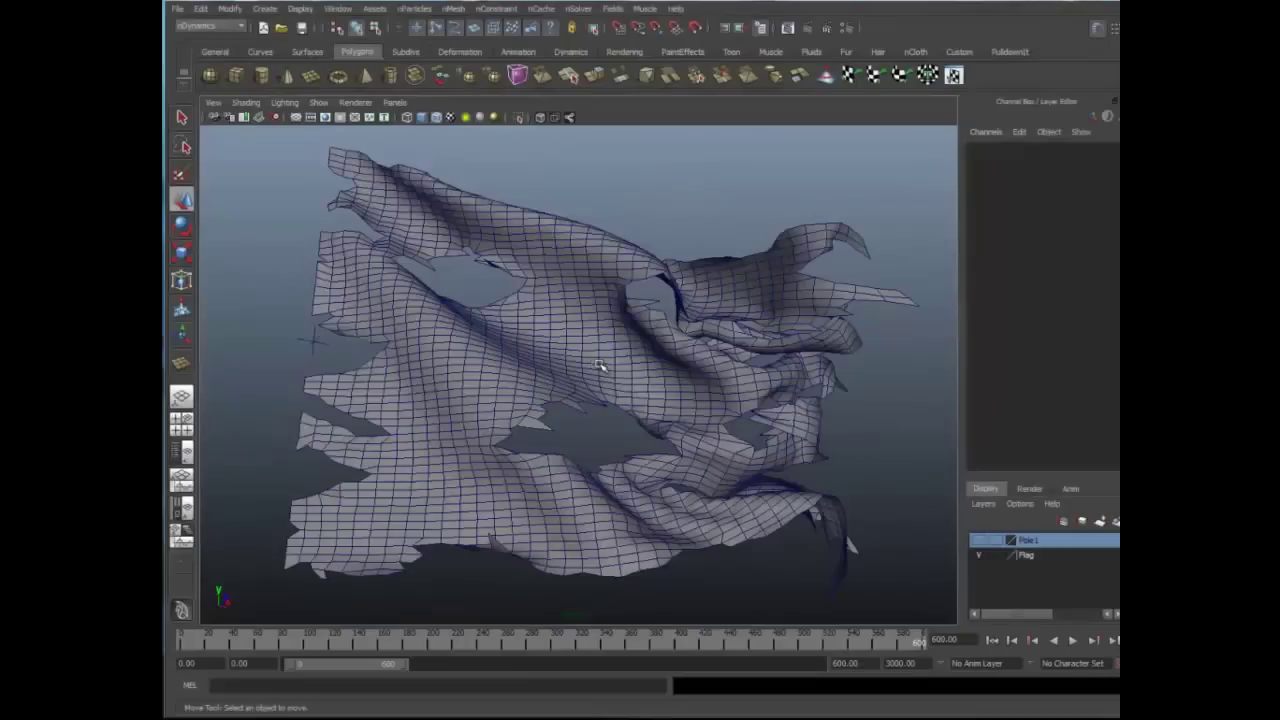
{"action": "right_click_drag", "start_coordinate": [598, 366], "coordinate": [534, 363], "text": "alt"}
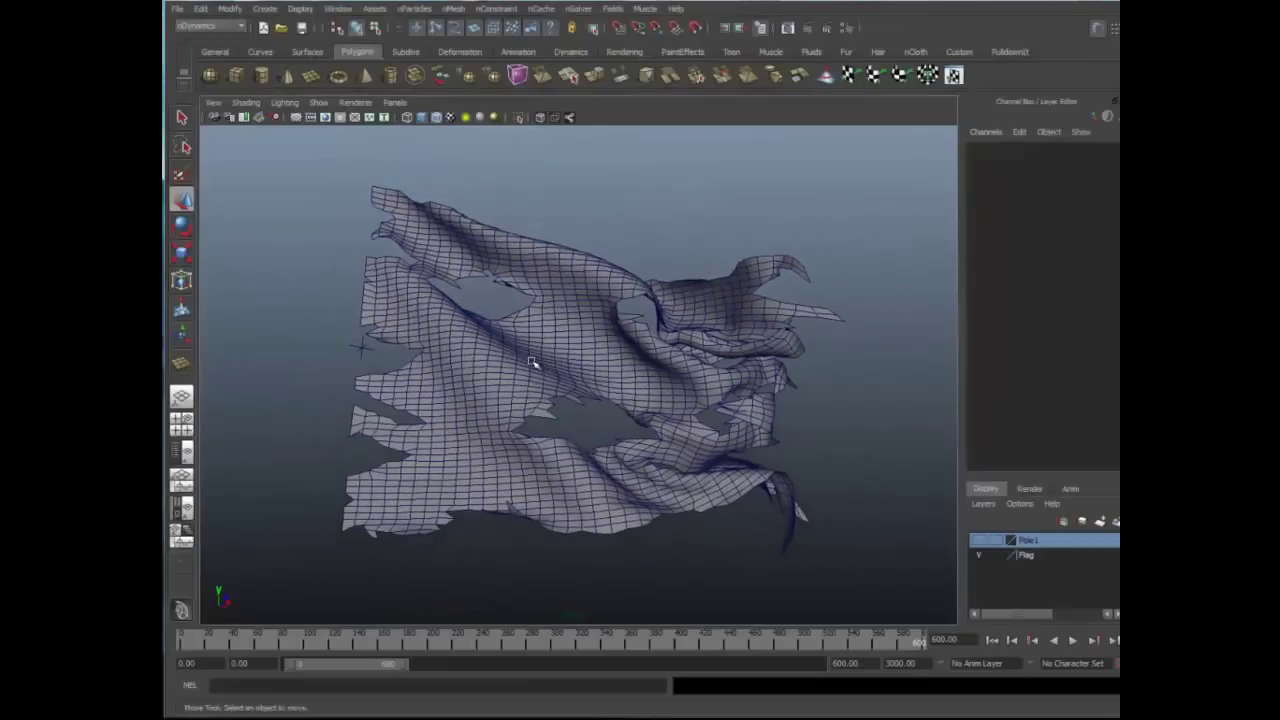
Enable Hardware Texturing and turn off Wireframe on Shaded so the viewport displays the flag's textures without mesh lines.
{"action": "left_click_drag", "start_coordinate": [534, 363], "coordinate": [493, 336], "text": "alt"}
{"action": "left_click", "coordinate": [245, 102]}
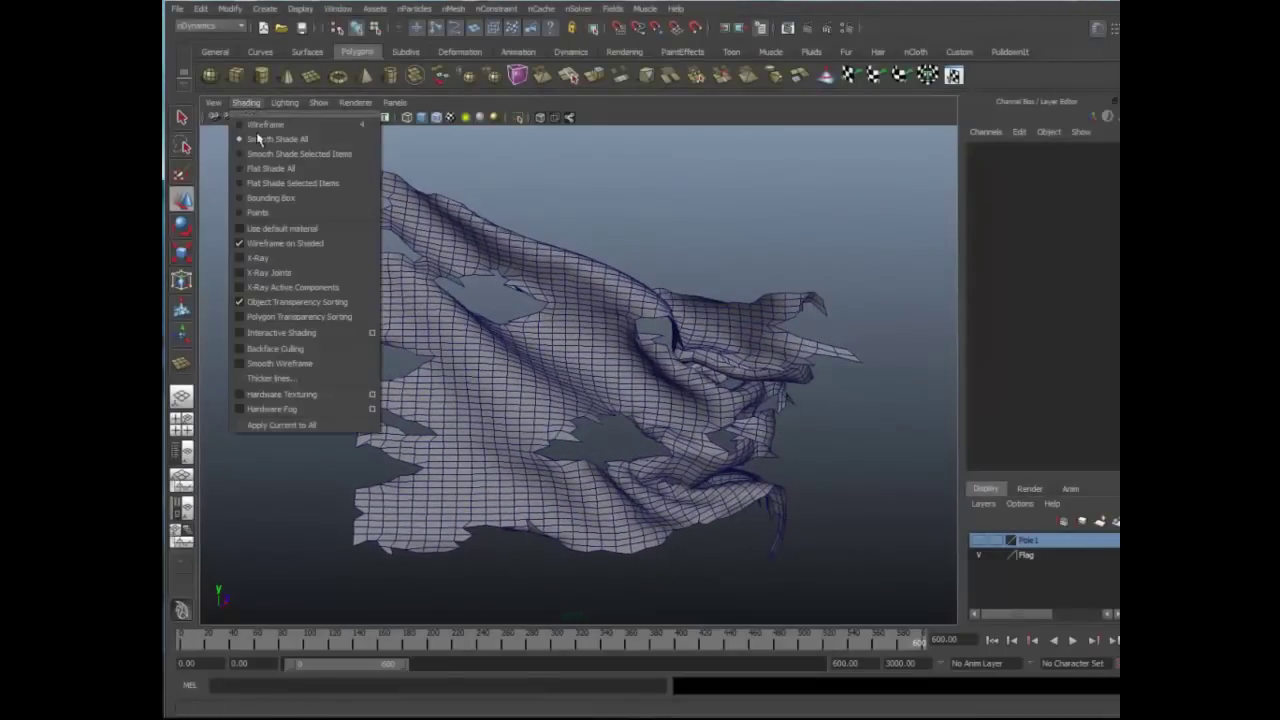
{"action": "left_click", "coordinate": [283, 393]}
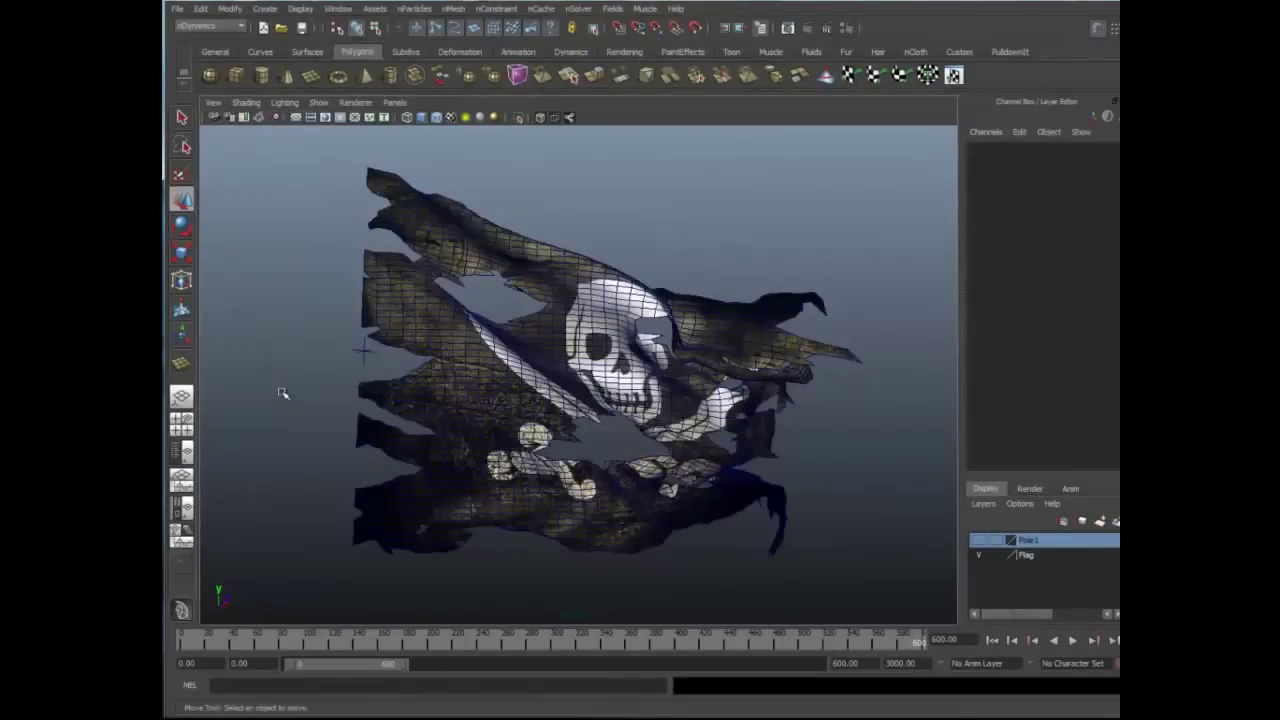
{"action": "left_click", "coordinate": [245, 102]}
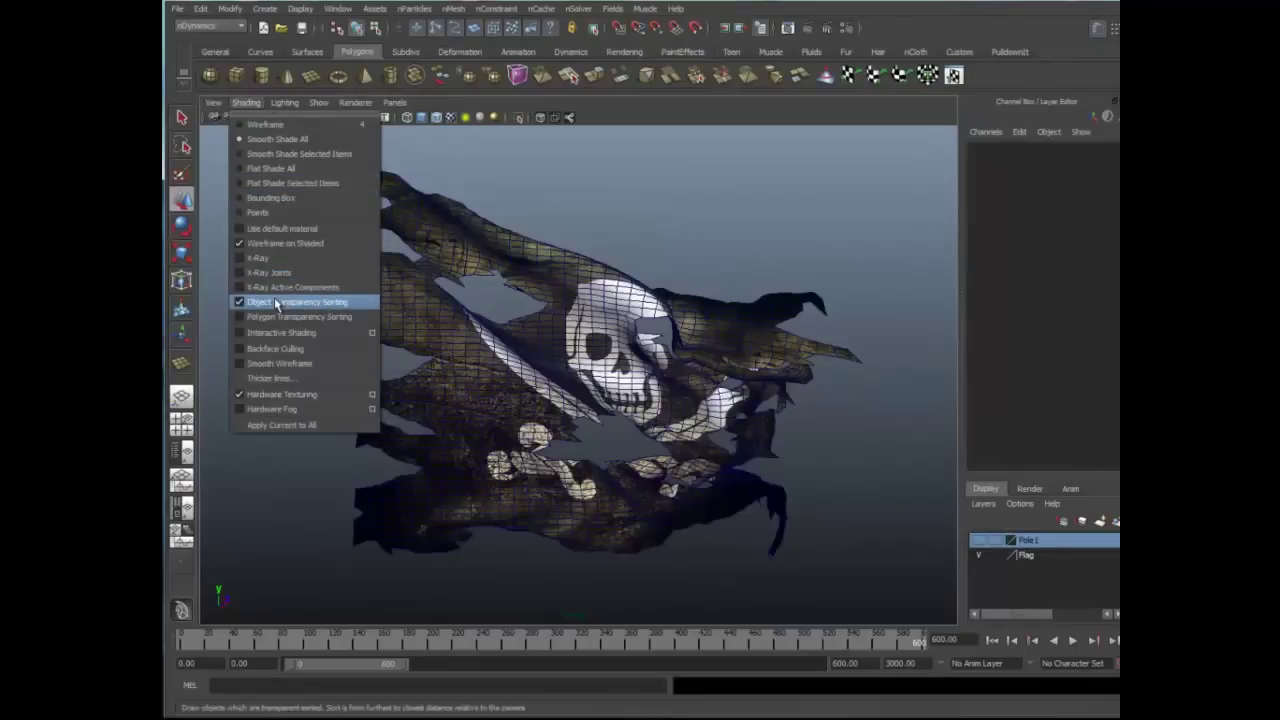
{"action": "left_click", "coordinate": [280, 243]}
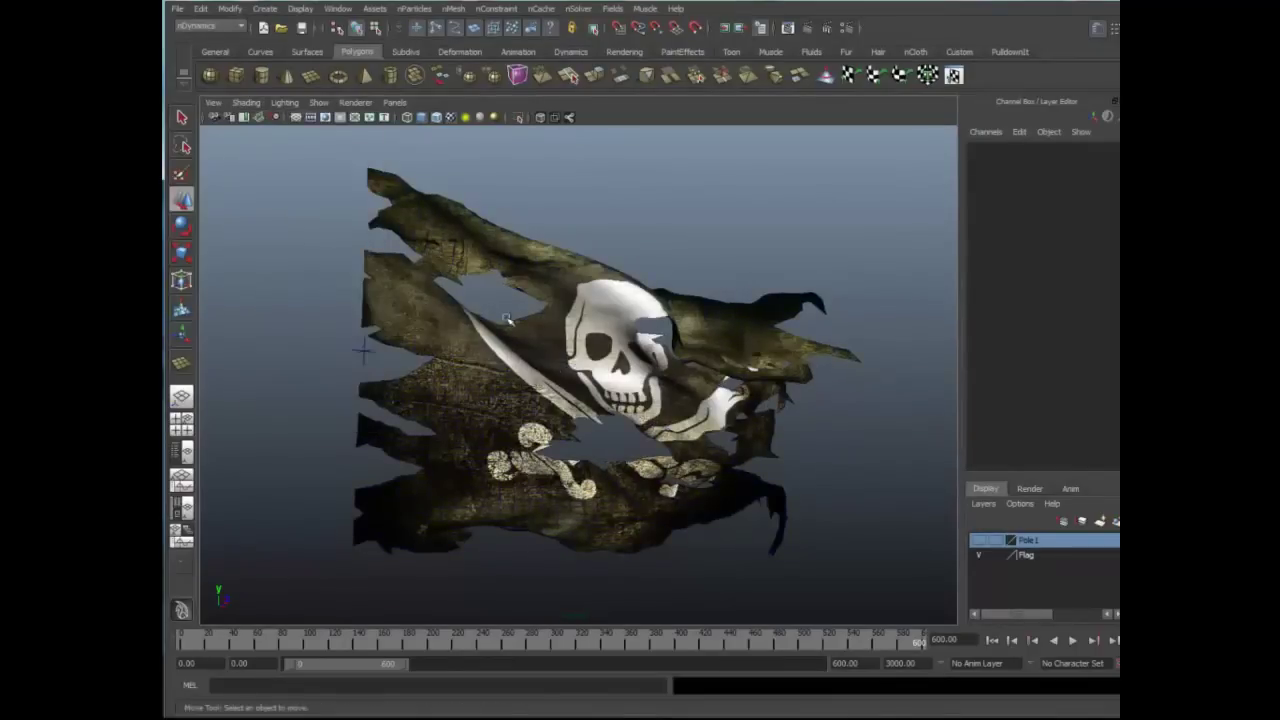
Make the Pole1 layer visible and frame the pole and flag together in the perspective view.
{"action": "left_click", "coordinate": [975, 540]}
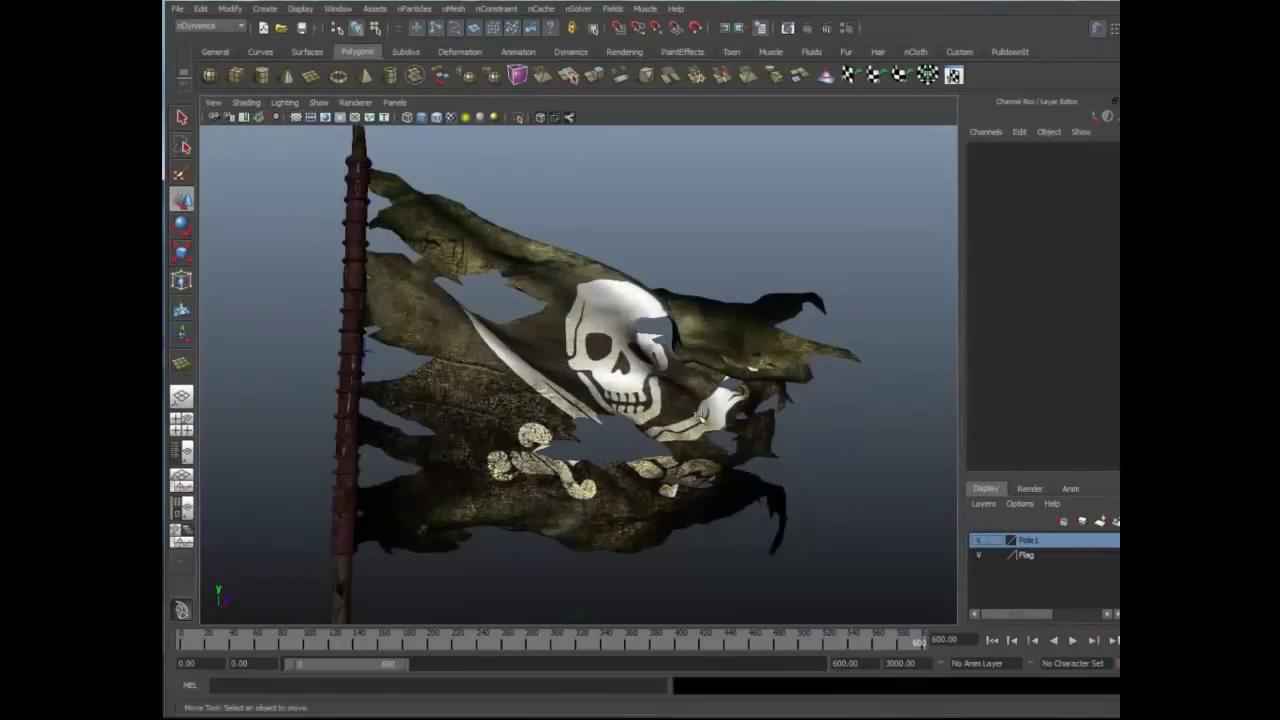
{"action": "right_click_drag", "start_coordinate": [661, 387], "coordinate": [703, 436], "text": "alt"}
{"action": "middle_click_drag", "start_coordinate": [739, 404], "coordinate": [763, 431], "text": "alt"}
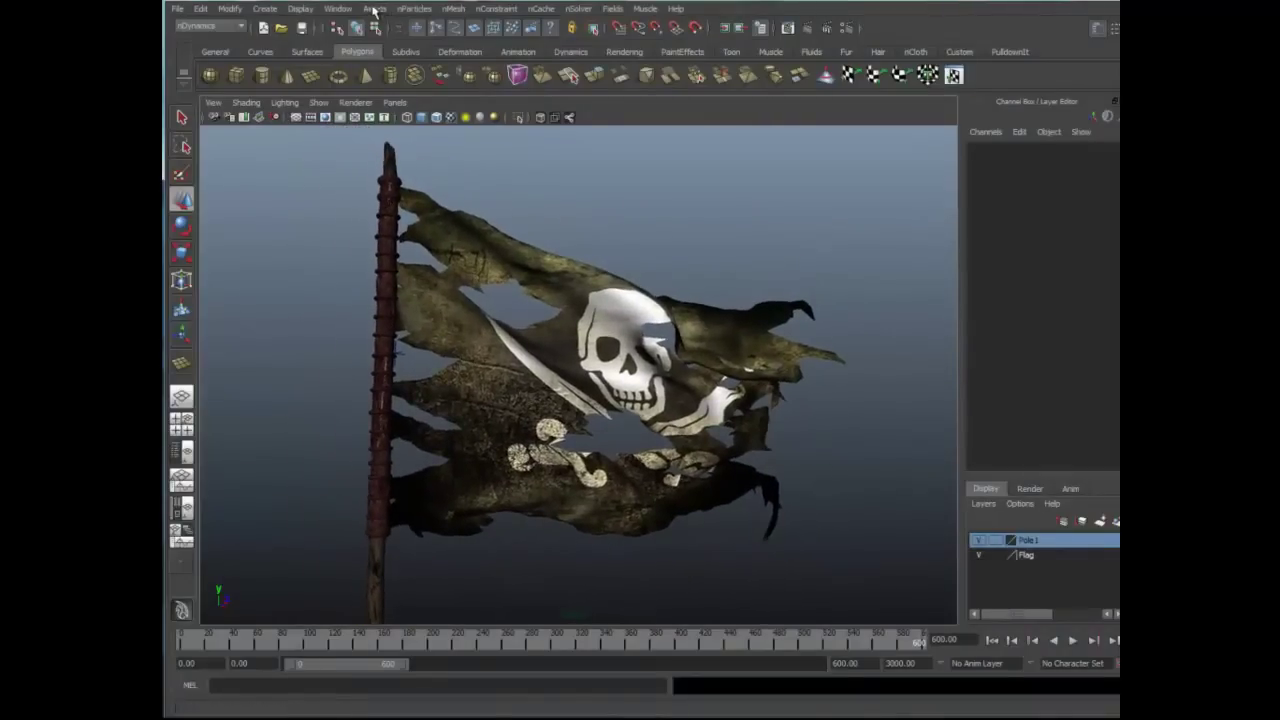
Create a playblast of the flag simulation and play the FlagTorn_2011_Tut_b image sequence in FCheck.
{"action": "left_click", "coordinate": [338, 8]}
{"action": "left_click", "coordinate": [360, 197]}
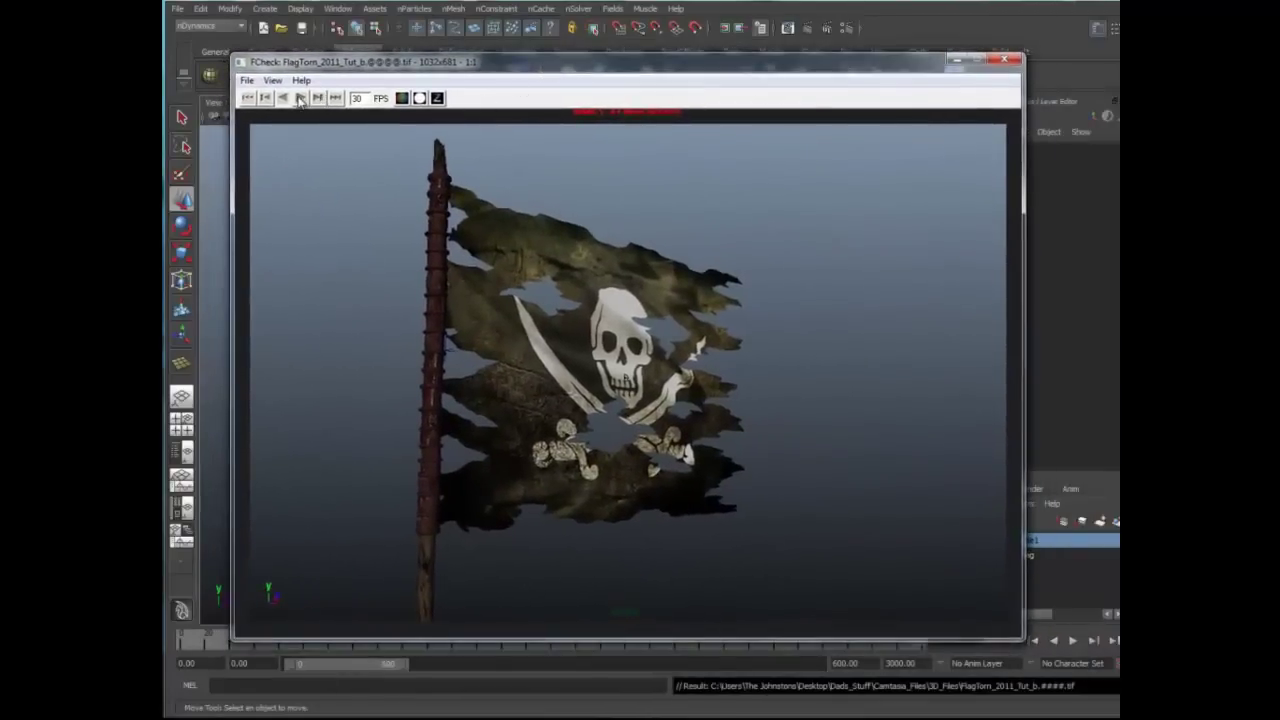
{"action": "left_click", "coordinate": [299, 98]}
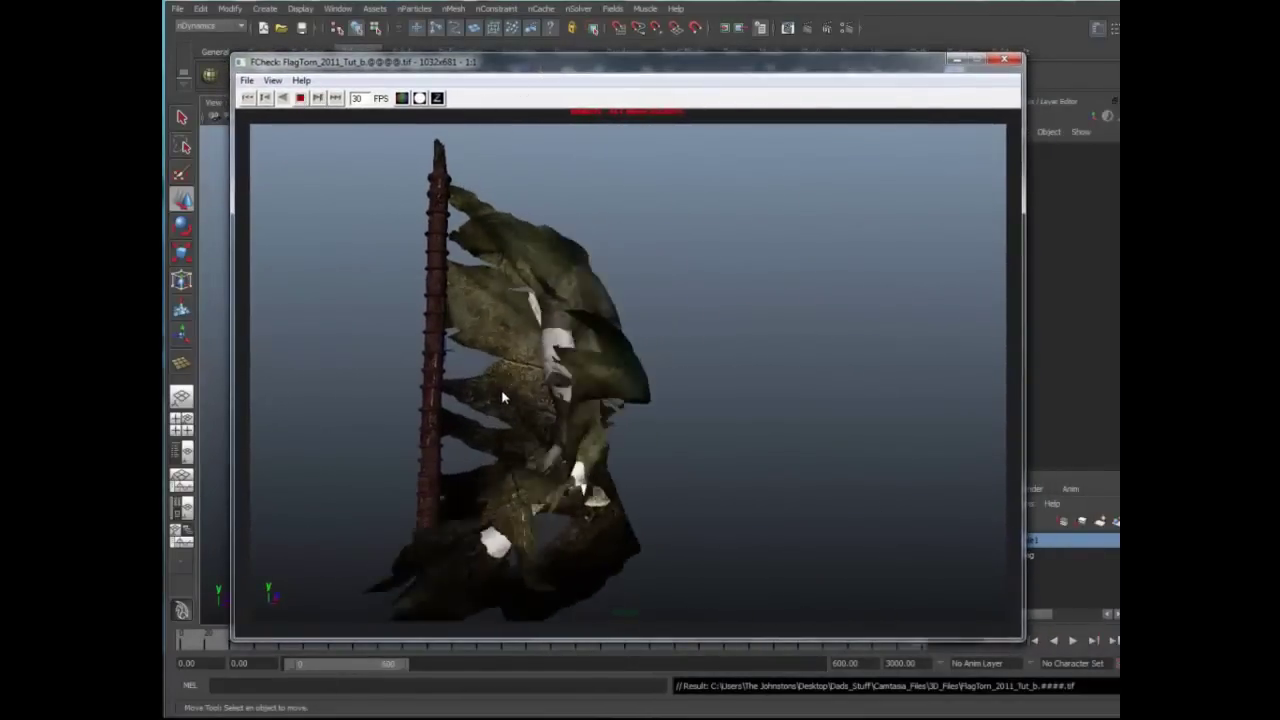